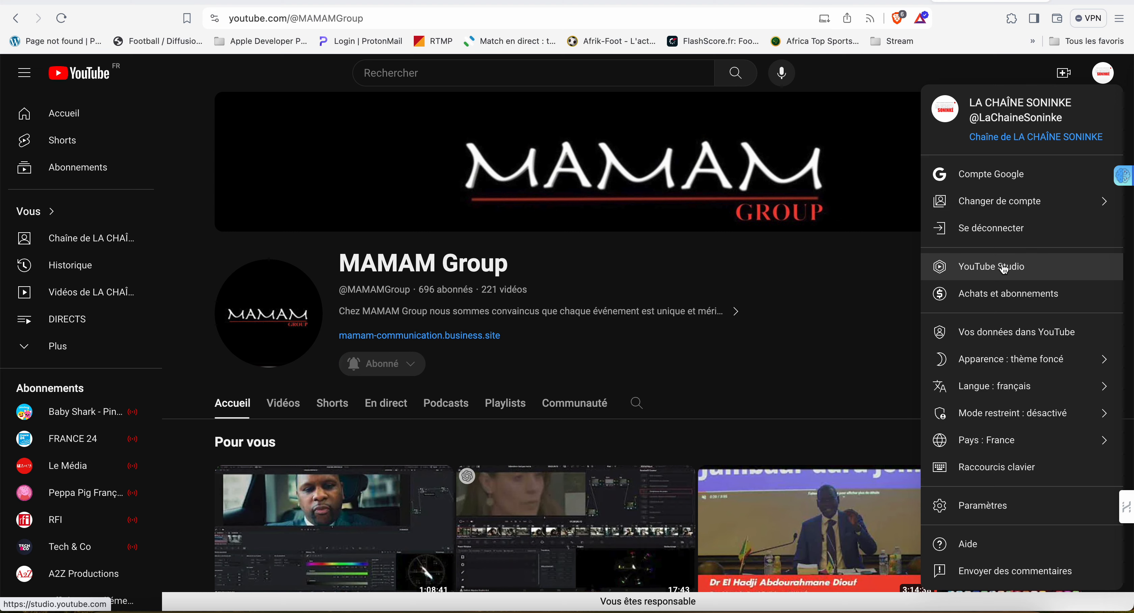
- Switch to YouTube Studio for the channel and start a new video upload
left_click(1003, 267)
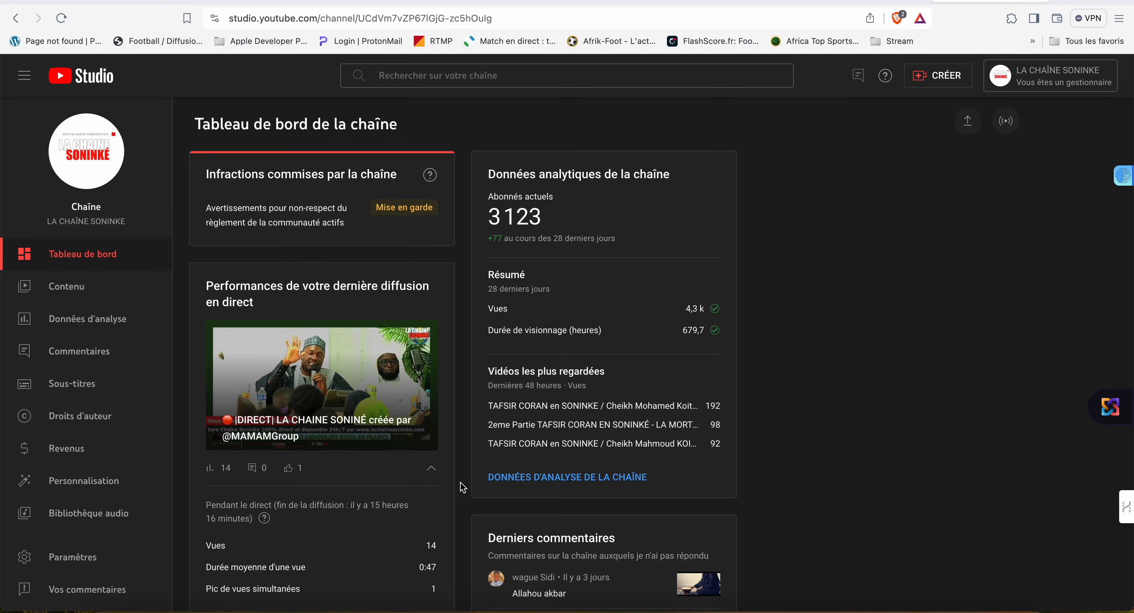
left_click(923, 84)
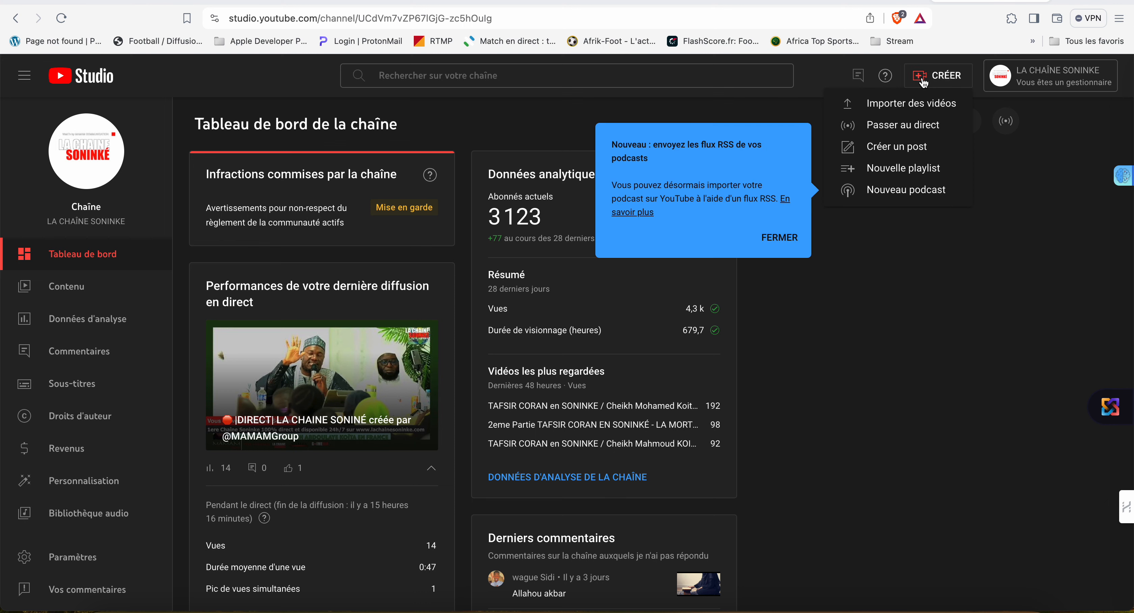
left_click(901, 108)
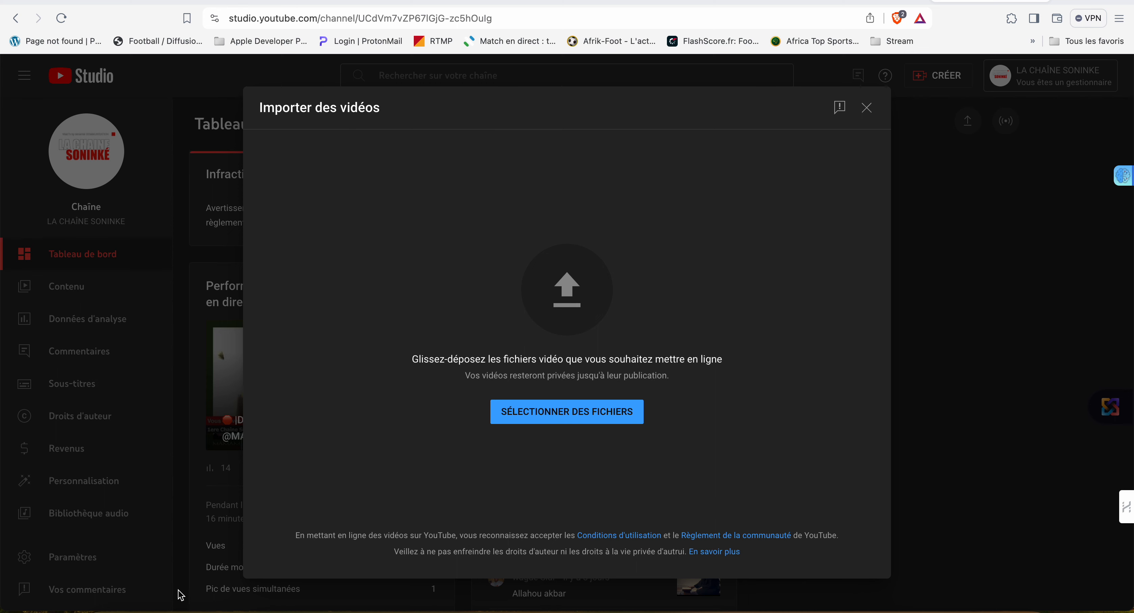
- Preview the video file L'ASSOCIATION CAP ÉLOQUENCE 12 on the A015 drive and add it to the upload
left_click(109, 610)
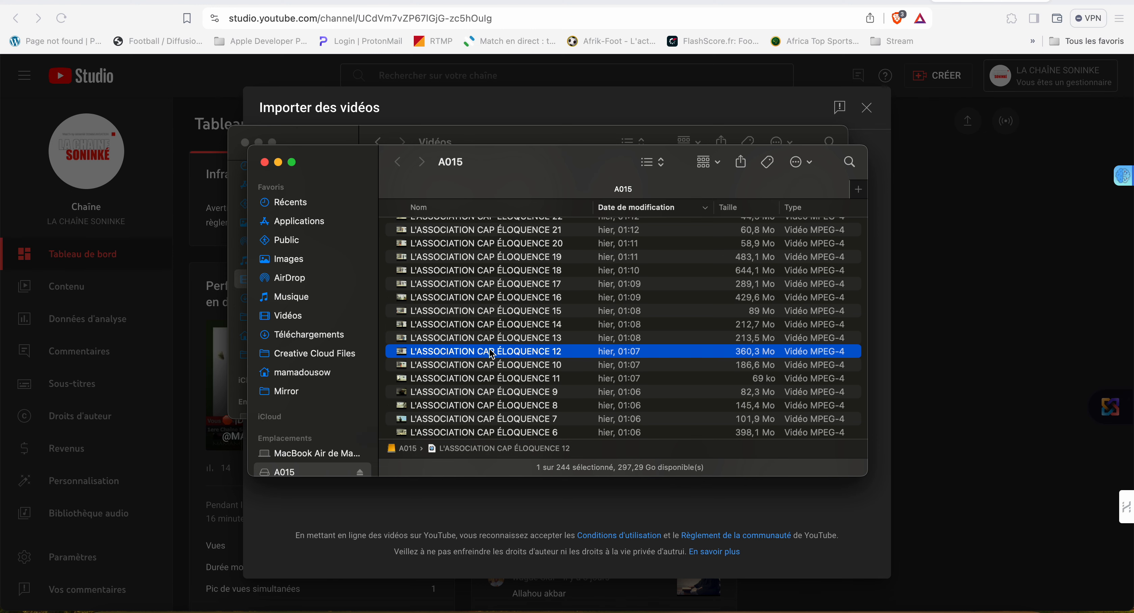
left_click_drag(519, 164, 752, 159)
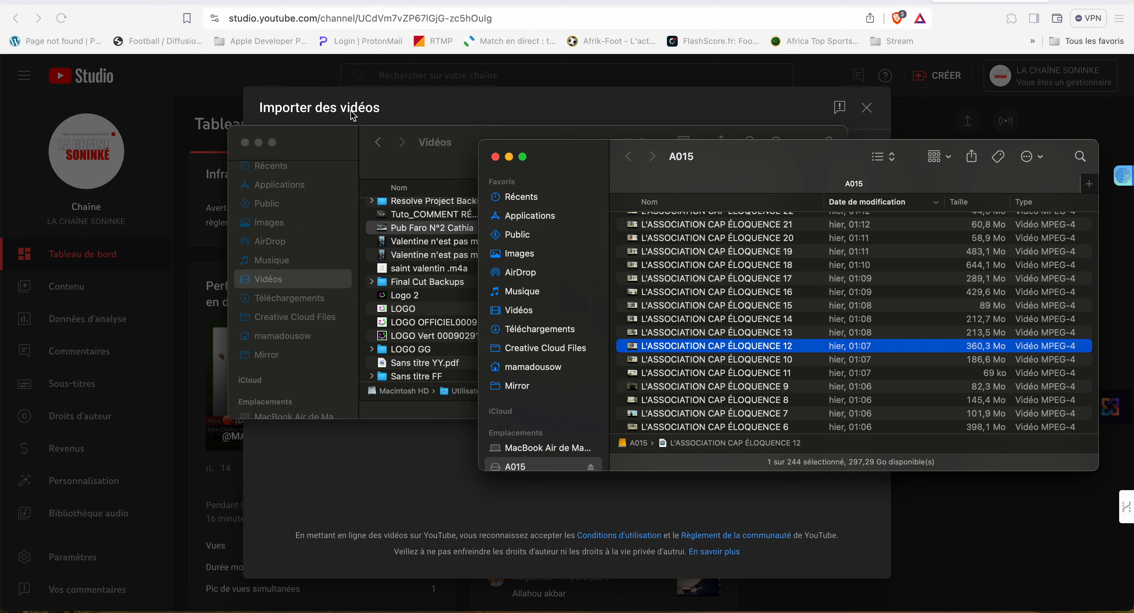
left_click(244, 142)
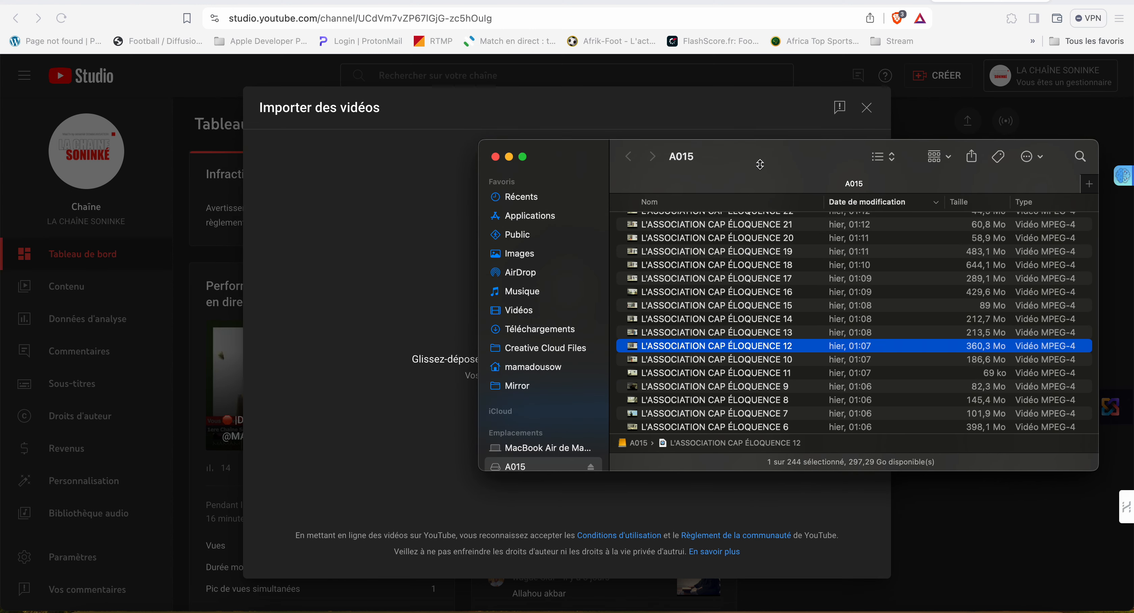
left_click_drag(763, 148, 937, 74)
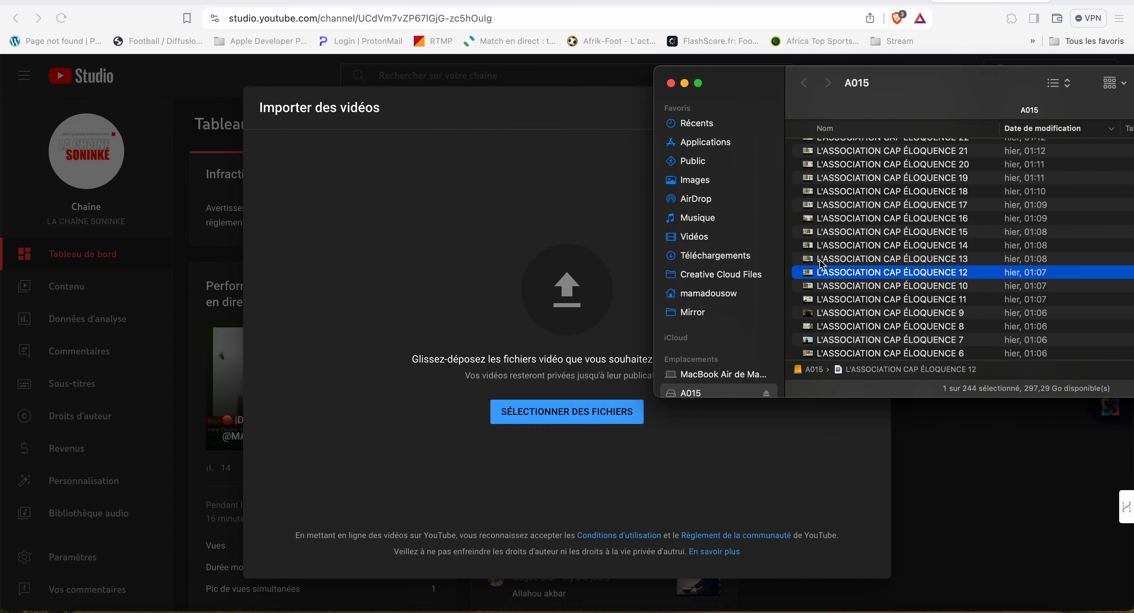
key("space")
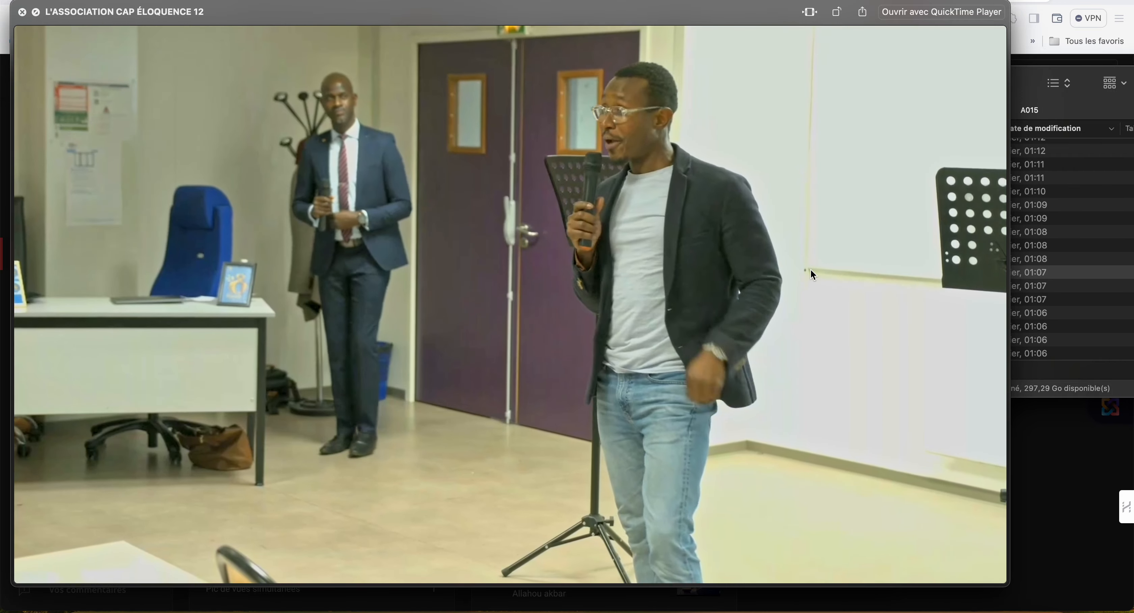
key("space")
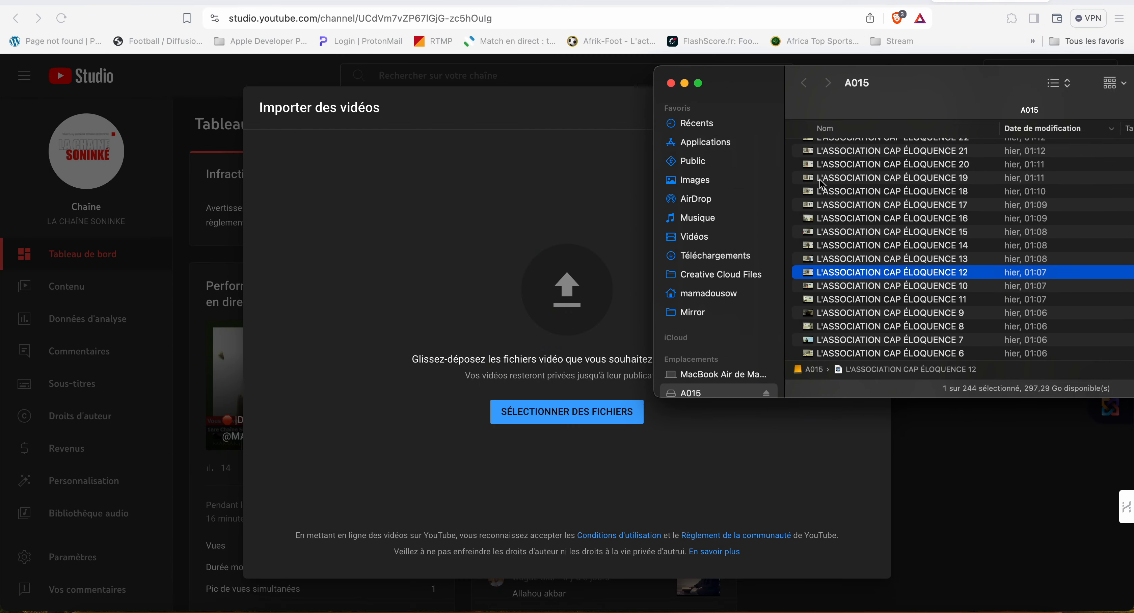
left_click_drag(812, 277, 523, 312)
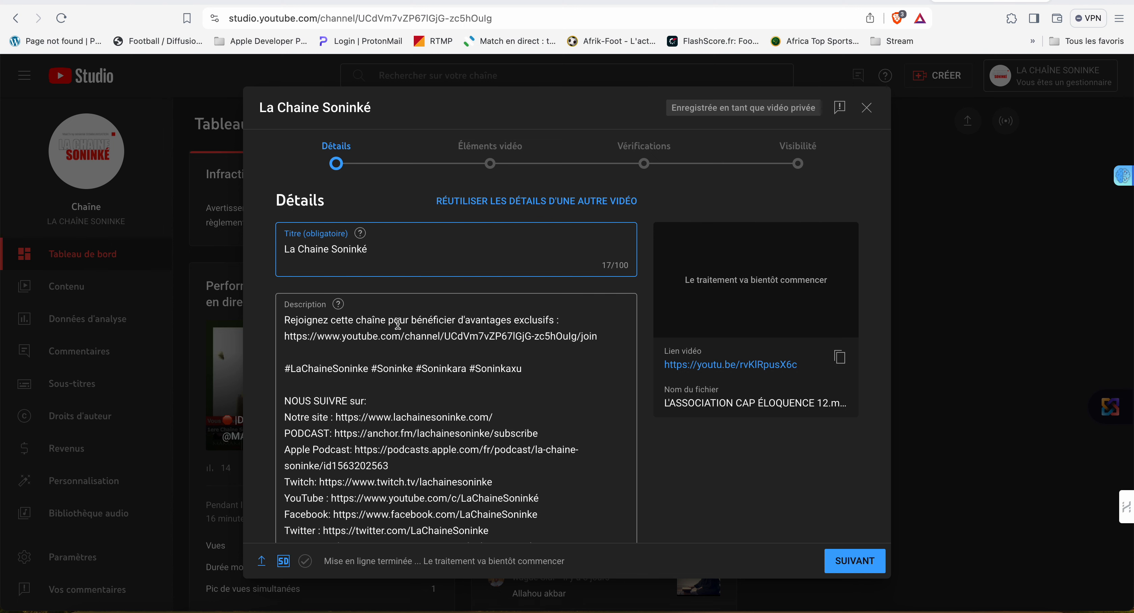
- Prefix the video title with "CAP_Discours N°1 _ " so it reads "CAP_Discours N°1 _ La Chaine Soninké"
type("CA P")
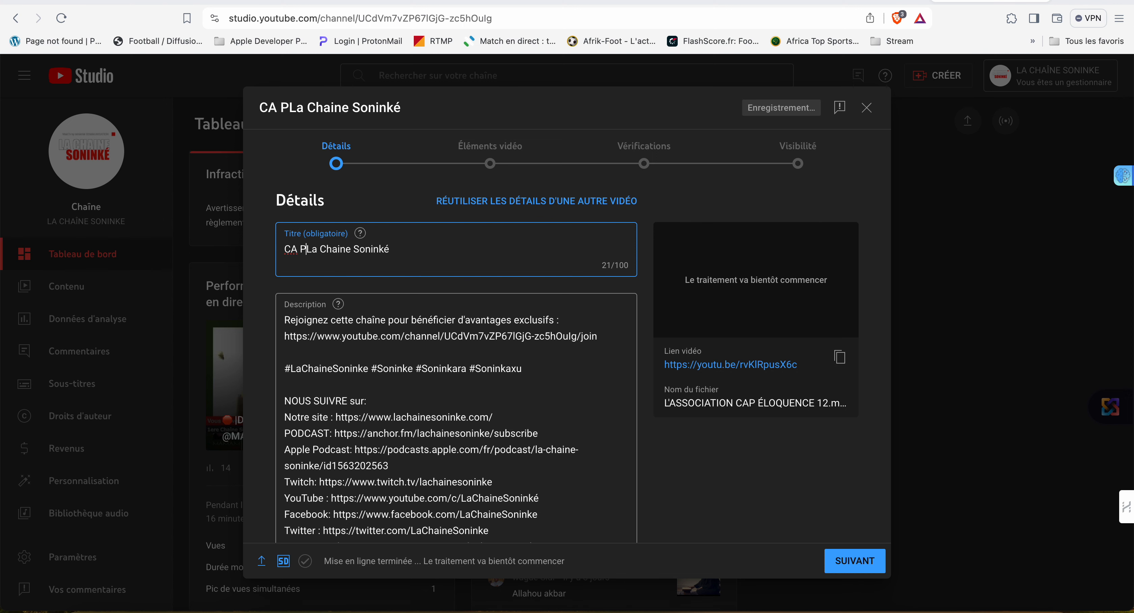
key("BackSpace")
key("BackSpace")
key("BackSpace")
type("P")
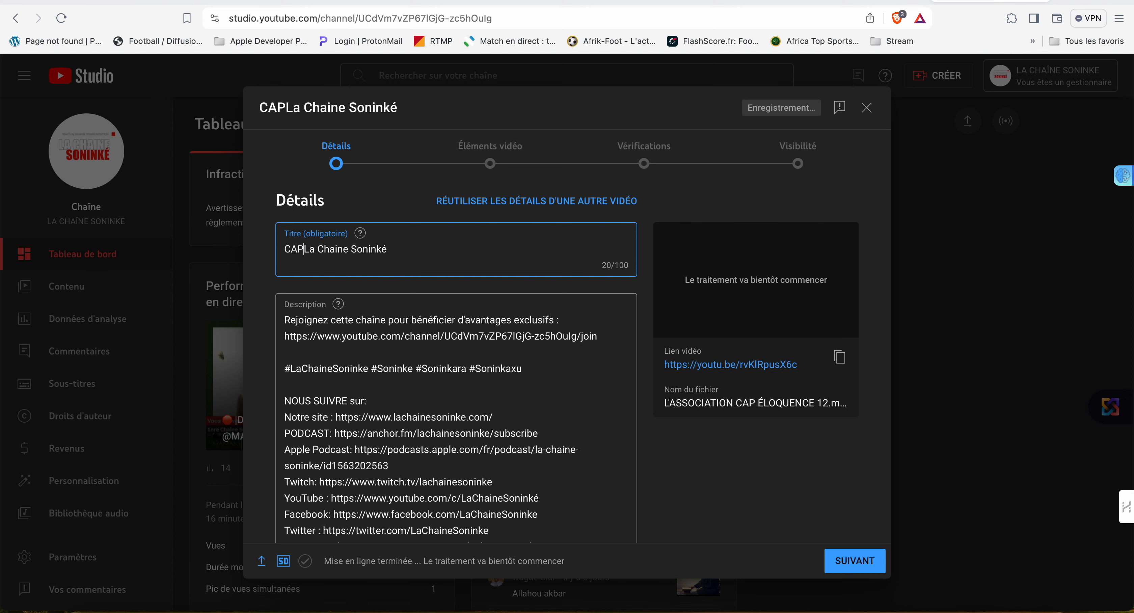
key("BackSpace")
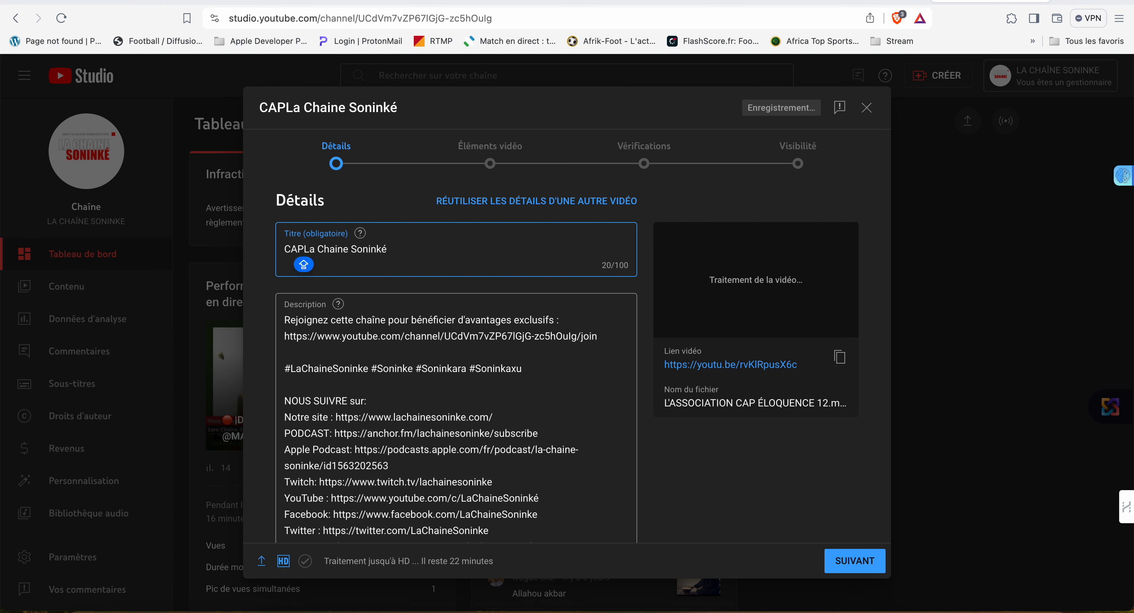
type("_")
key("Caps_Lock")
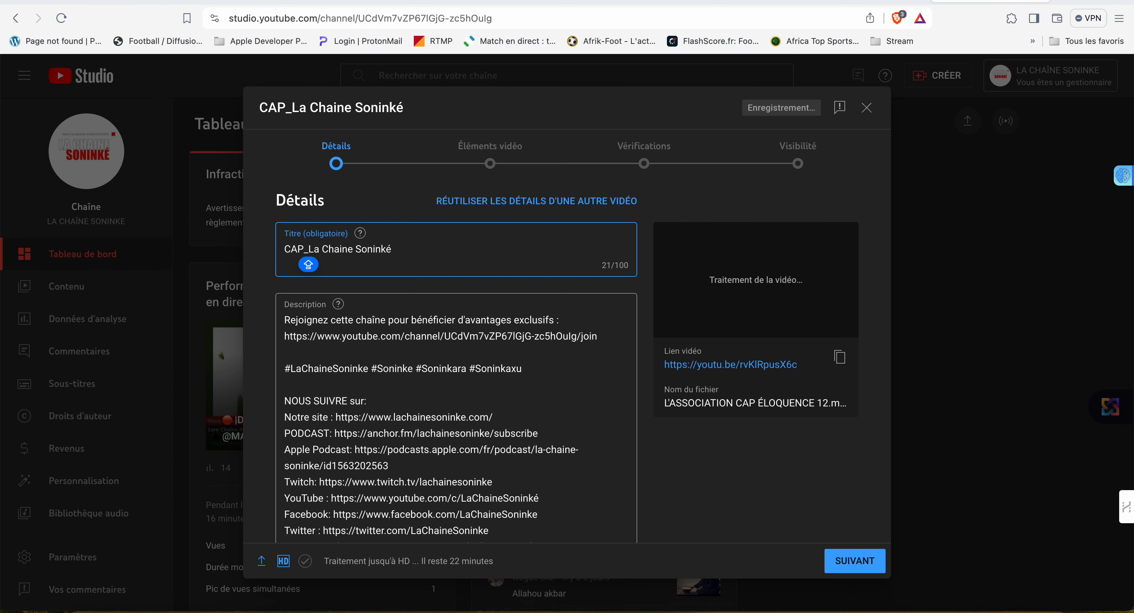
type("Discours")
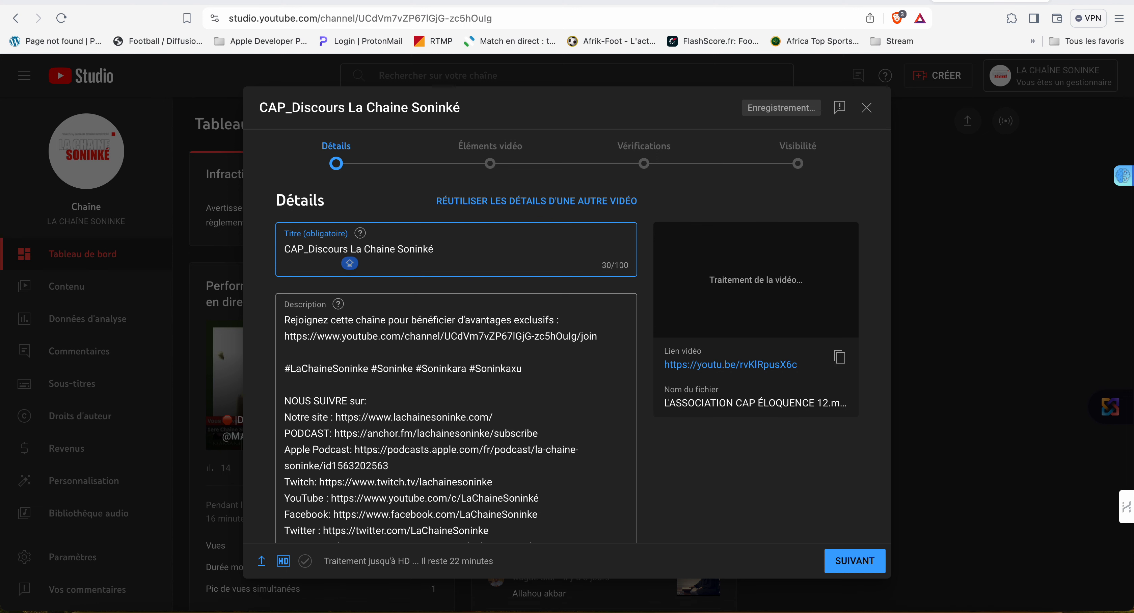
type(" N°1 ")
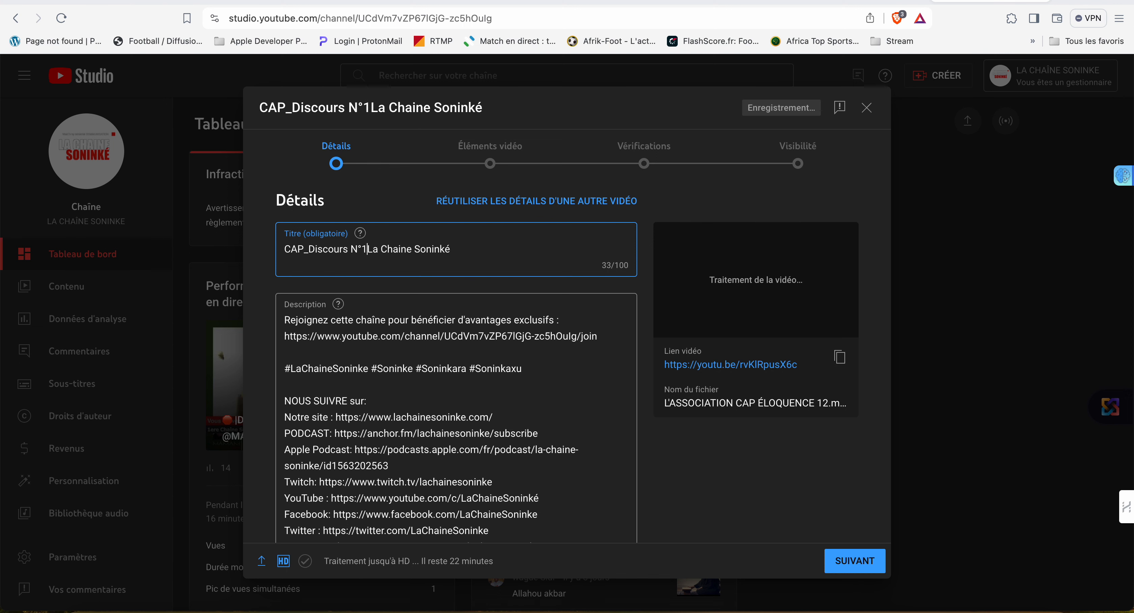
type("_")
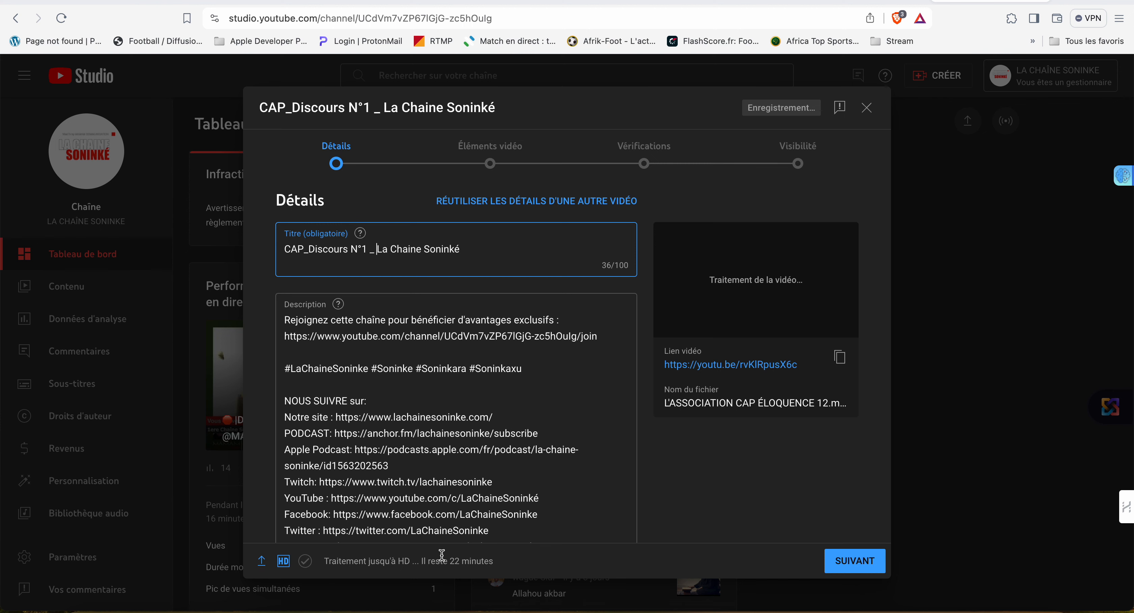
- Review the video details, continue to the video elements and open the editor for adding subtitles
scroll(456, 483, "down", 5)
scroll(455, 483, "down", 3)
scroll(455, 482, "up", 10)
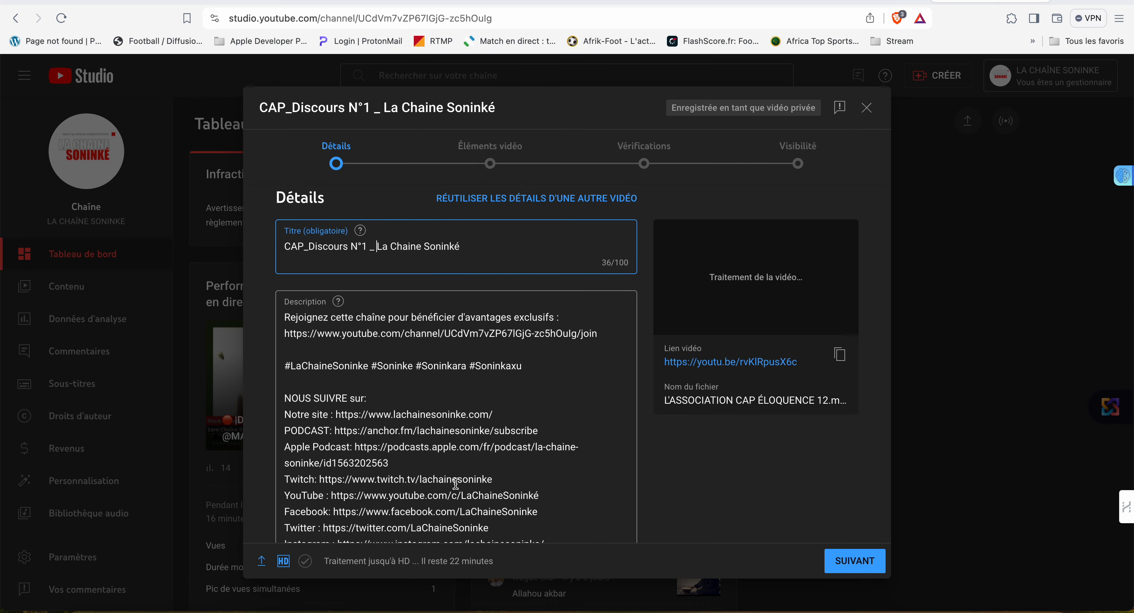
left_click(854, 561)
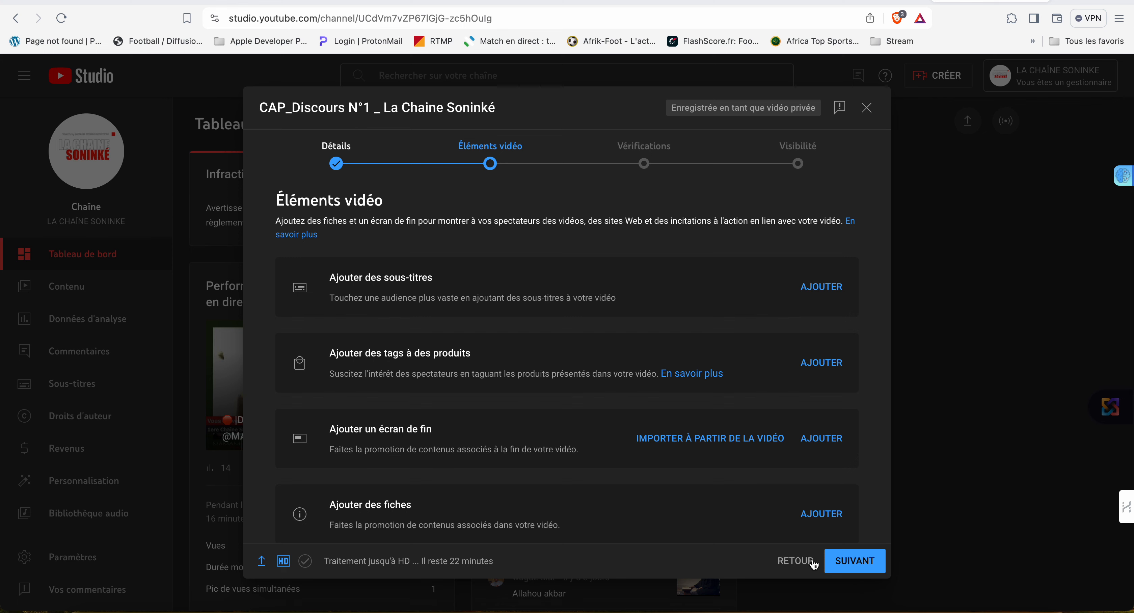
scroll(614, 451, "down", 1)
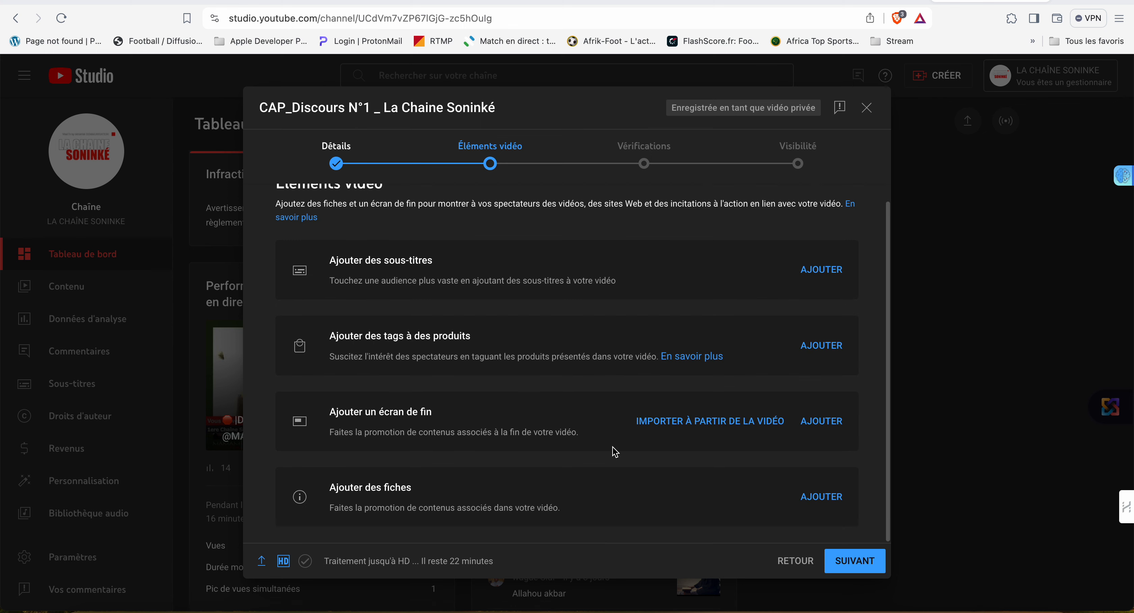
left_click(830, 269)
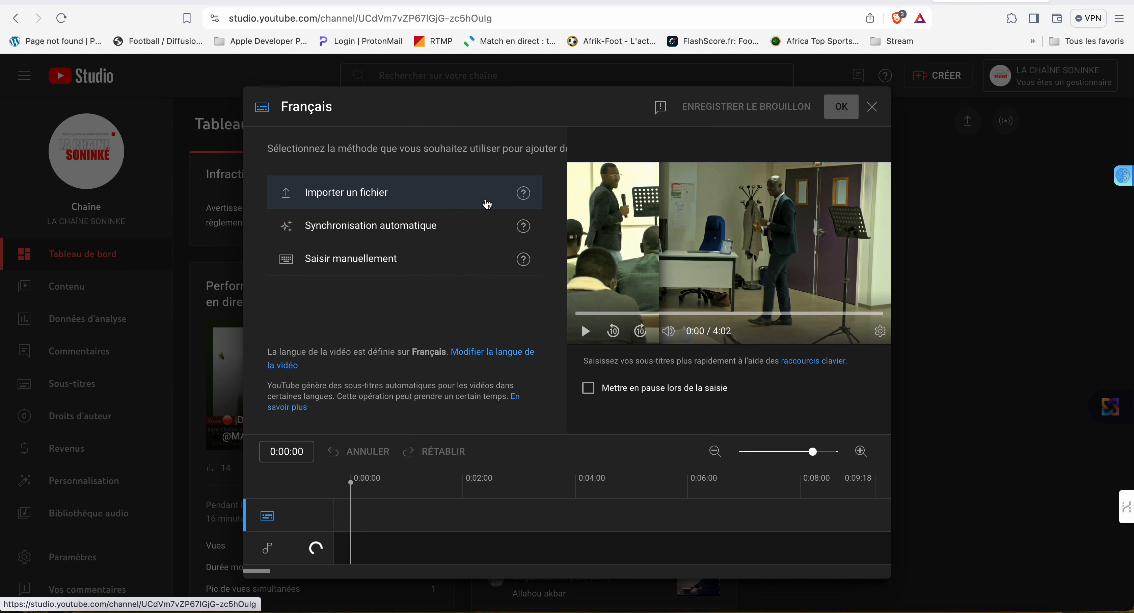
- Look at the subtitle file import options, cancel them, and choose to enter the French subtitles manually
left_click(382, 194)
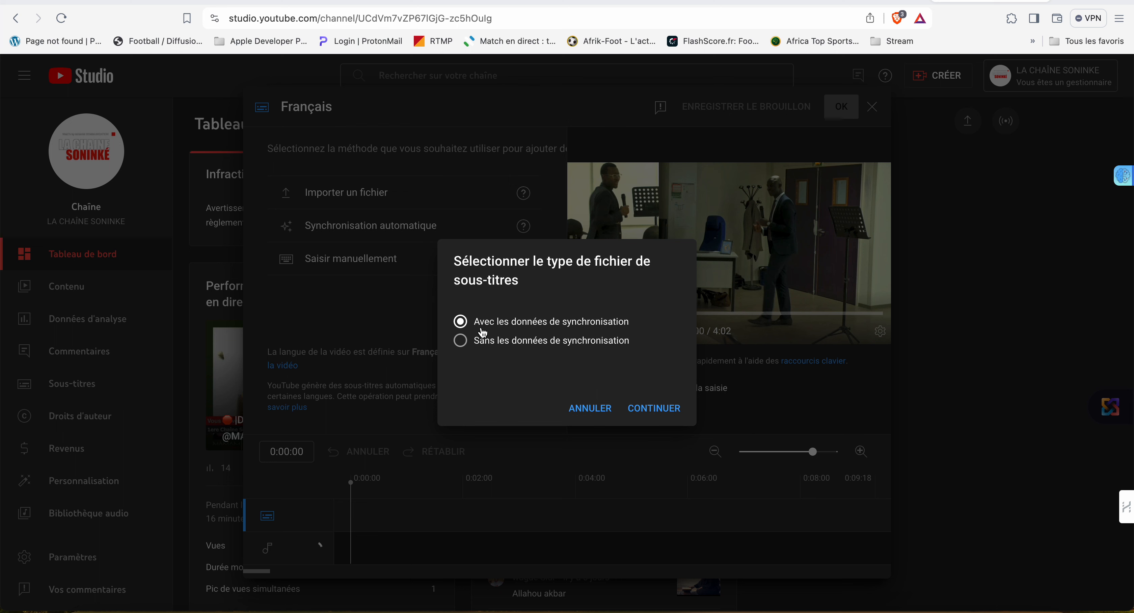
left_click(588, 414)
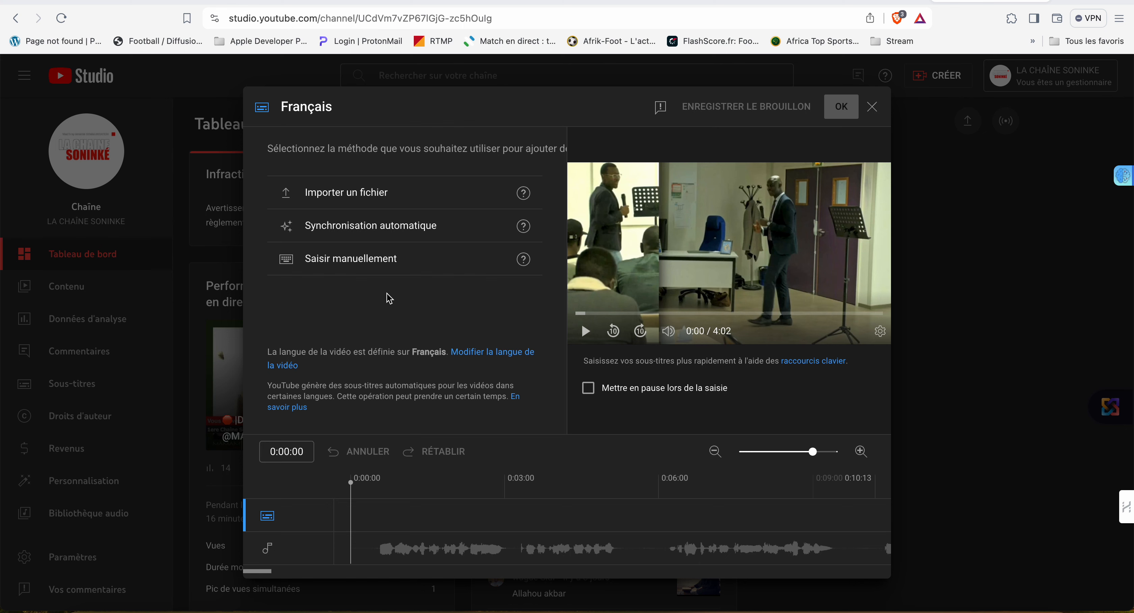
left_click(381, 260)
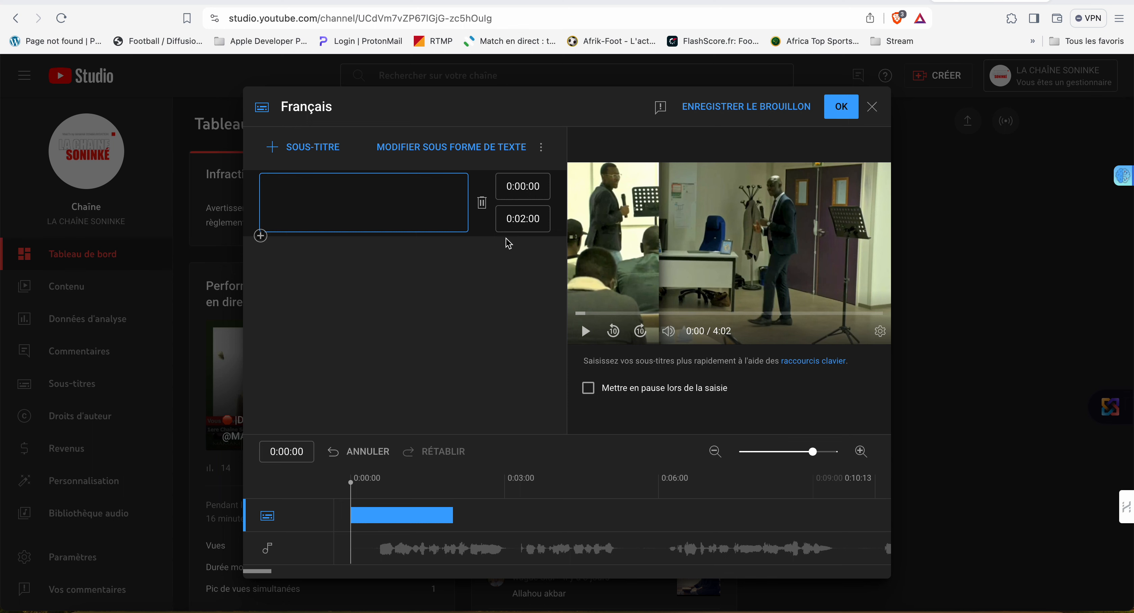
- Add a second blank subtitle after the first one and delete it again
left_click(261, 237)
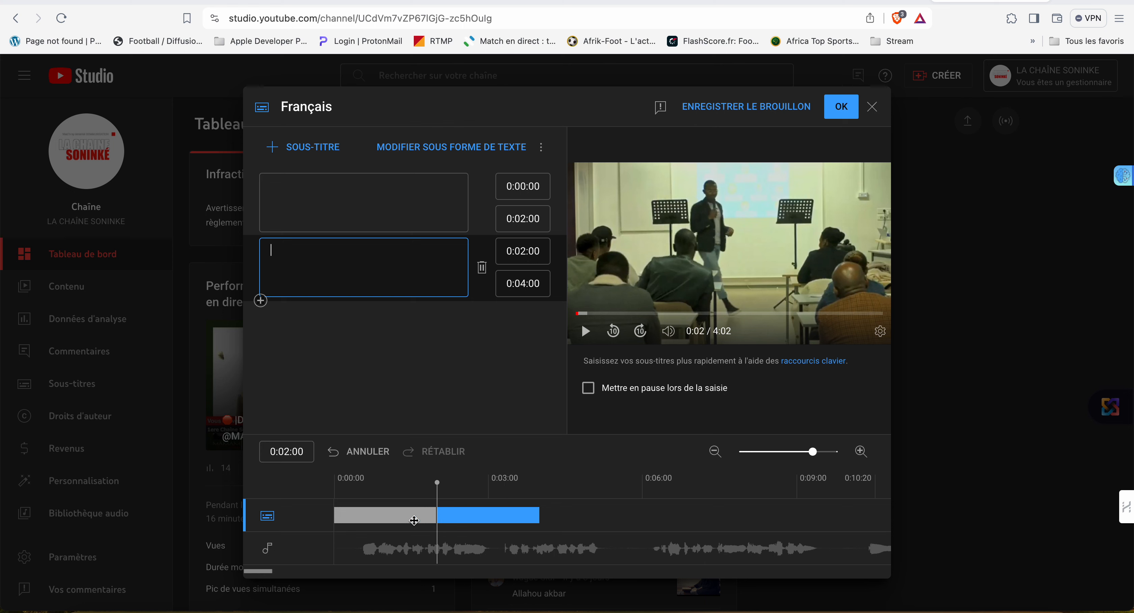
left_click(414, 520)
left_click(478, 523)
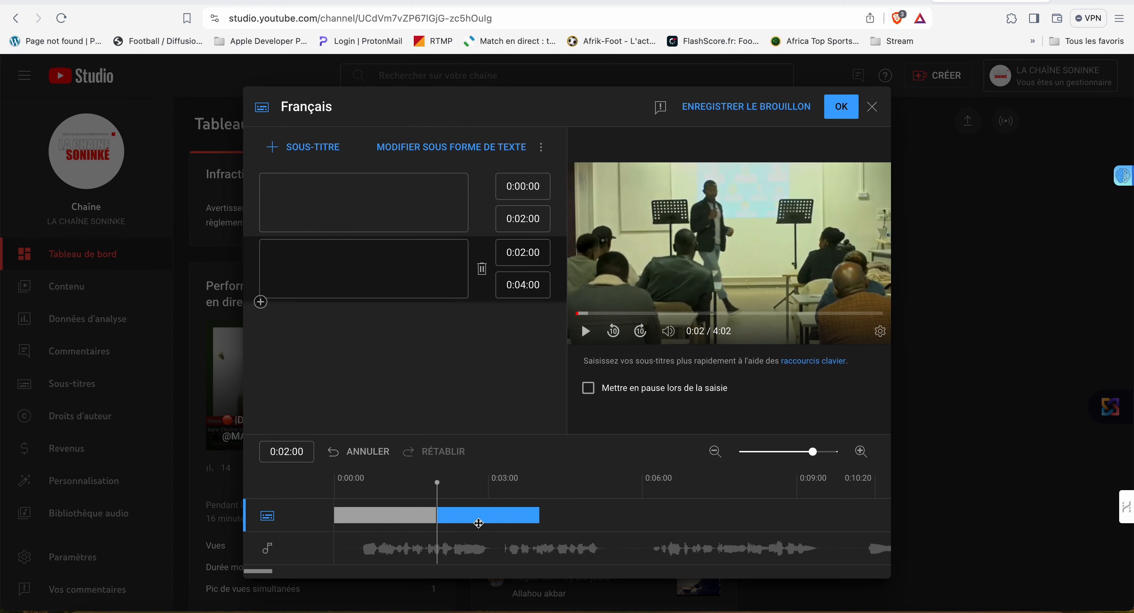
left_click(420, 517)
left_click(476, 517)
left_click(482, 272)
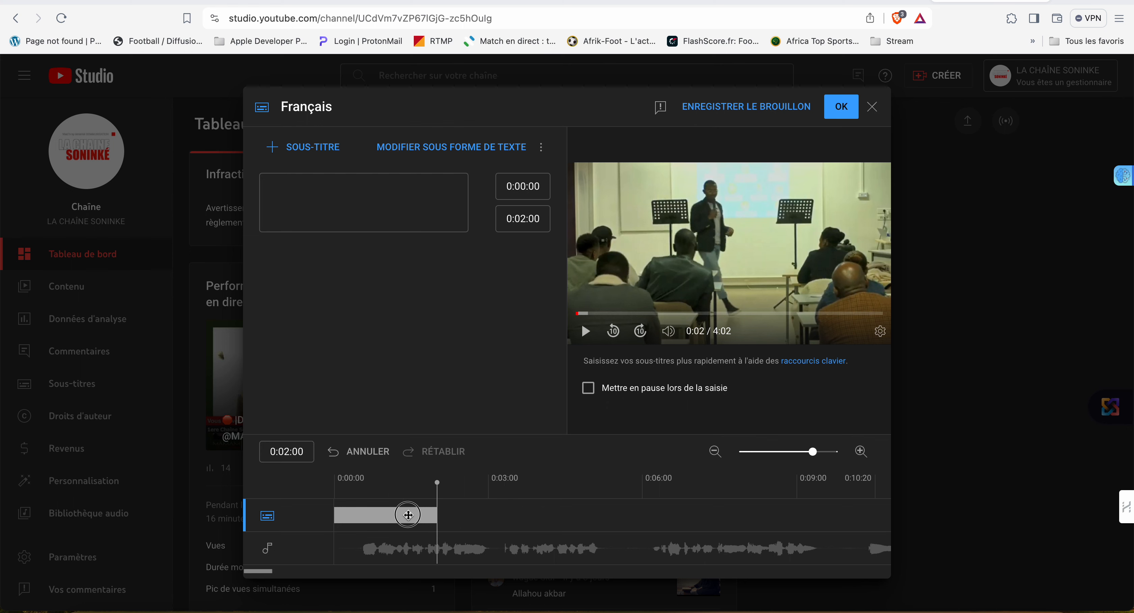
- Shift the remaining subtitle on the timeline to start at 0:00:13 and play a few seconds of the video
left_click(408, 515)
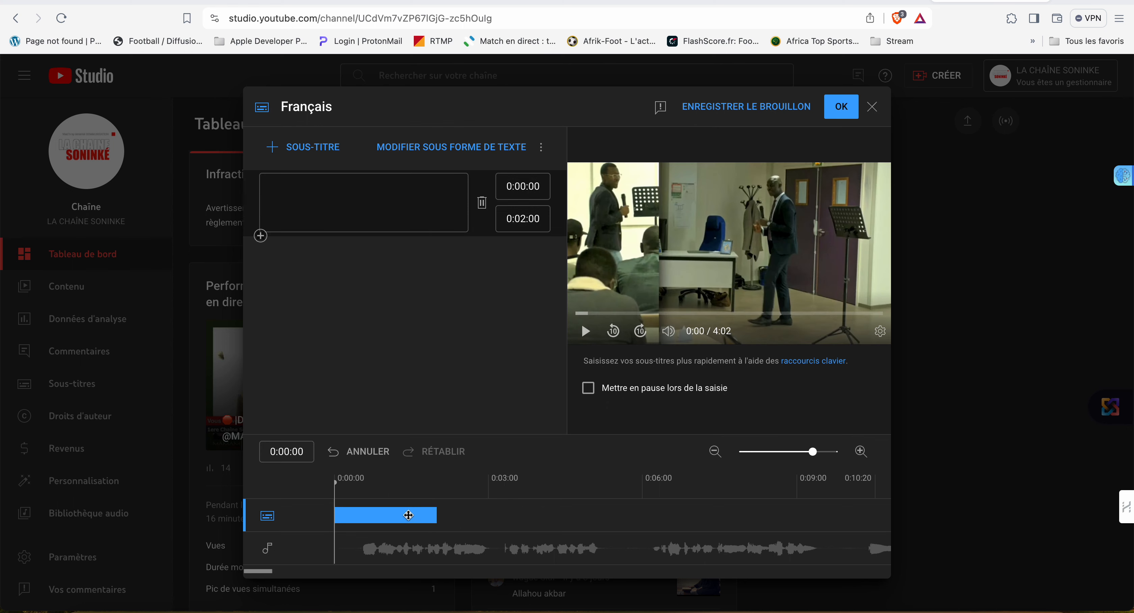
left_click_drag(408, 515, 451, 533)
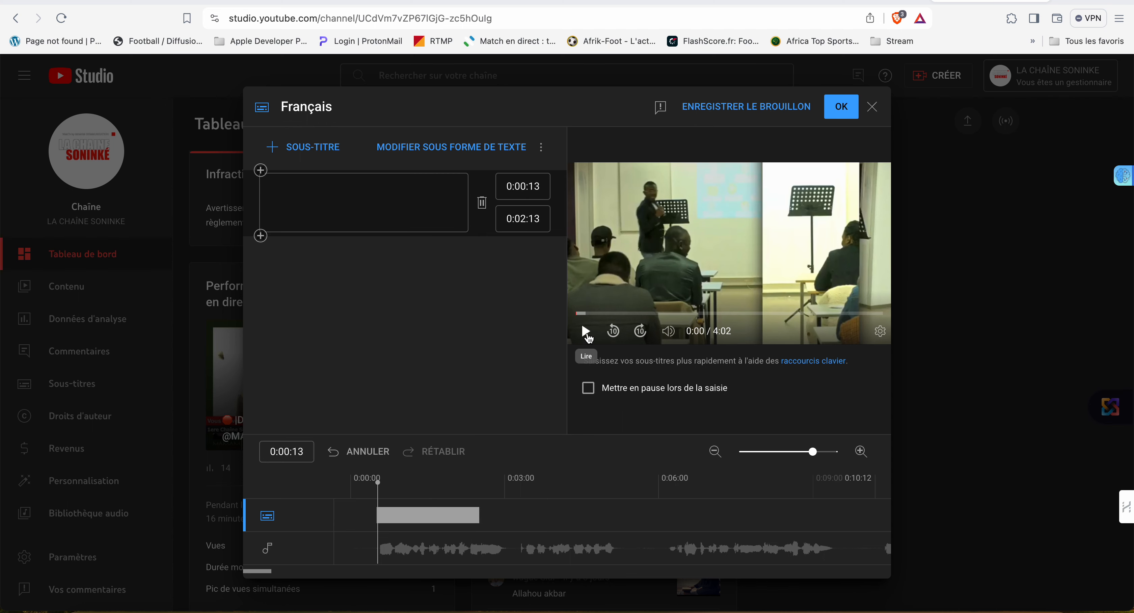
left_click(587, 334)
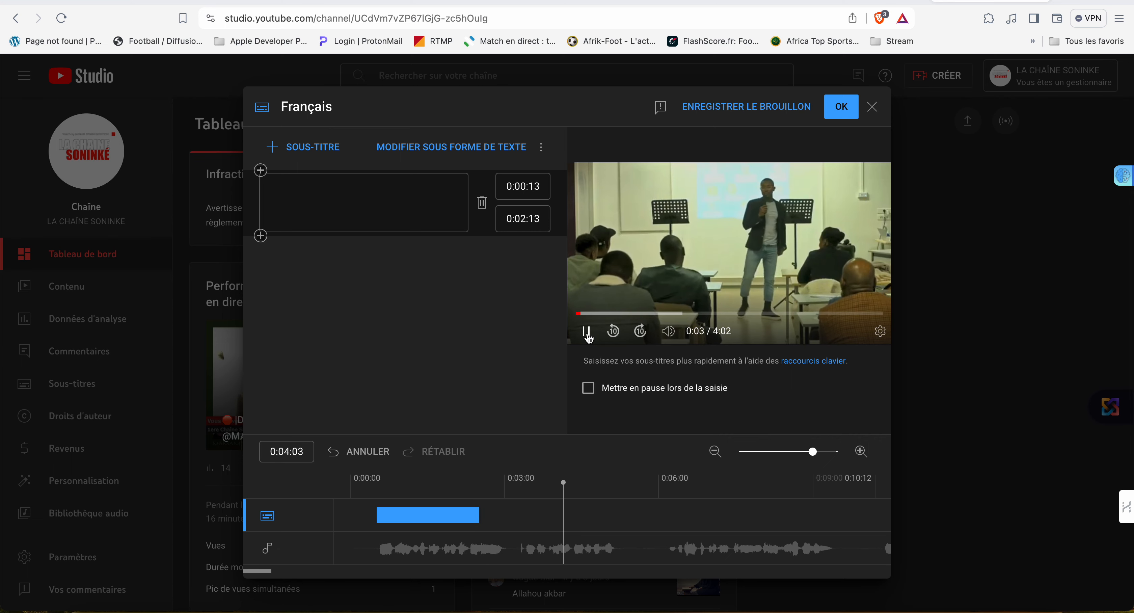
left_click(587, 334)
- Extend the subtitle by setting its end time to 0:05:13
mouse_move(474, 518)
left_mouse_down()
mouse_move(495, 516)
mouse_move(463, 518)
left_mouse_up()
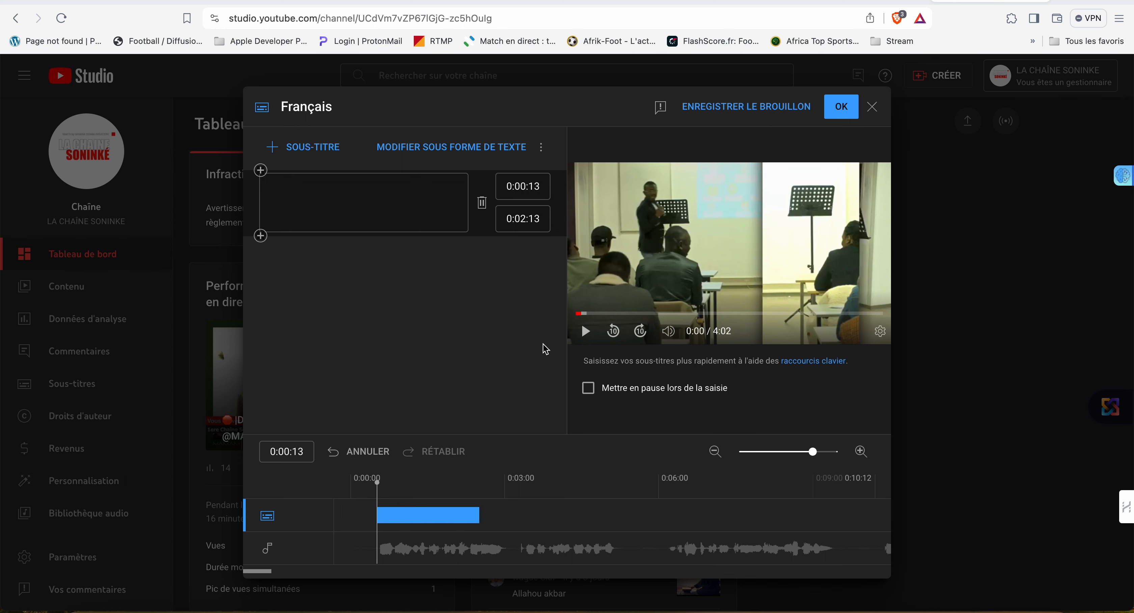
left_click(467, 515)
key("Up")
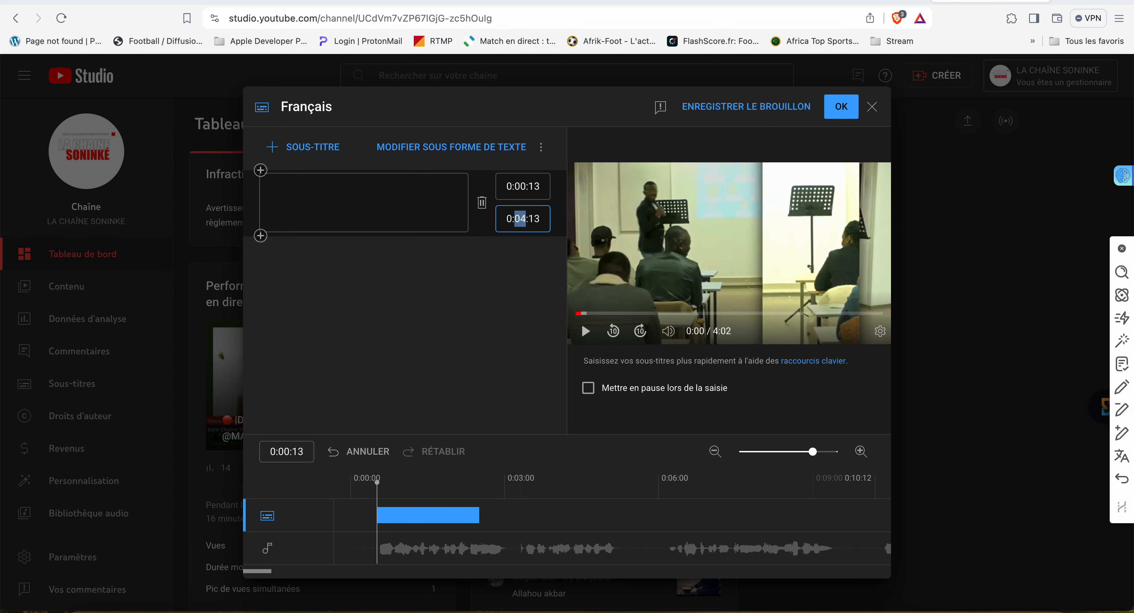
left_click(515, 317)
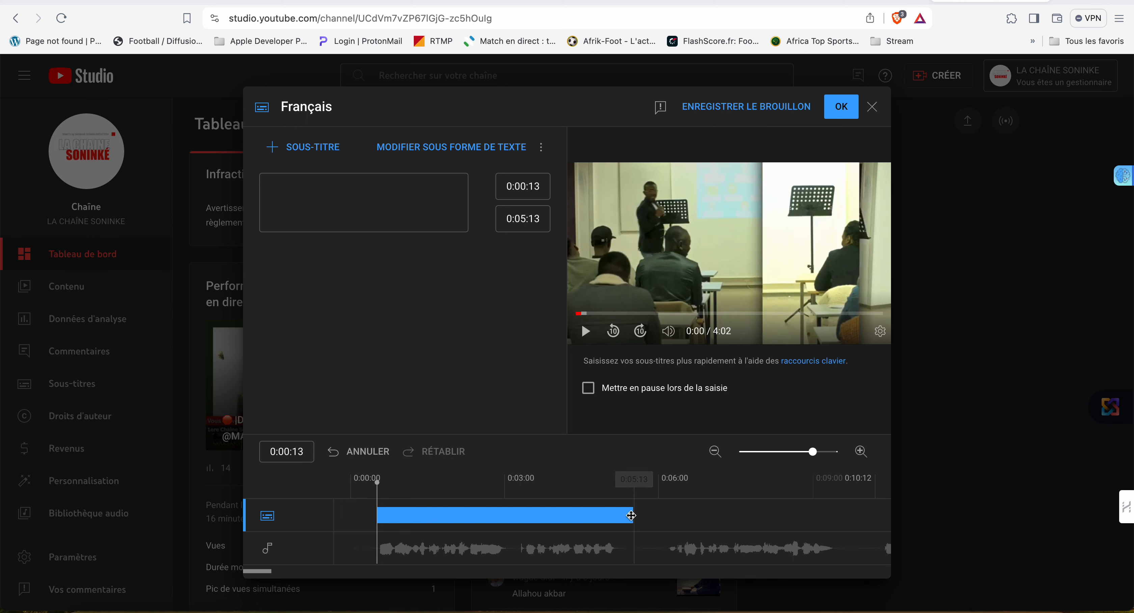
- Shift the subtitle block on the timeline so that it runs from 0:00:10 to 0:05:10
left_click_drag(631, 516, 609, 516)
left_click(463, 513)
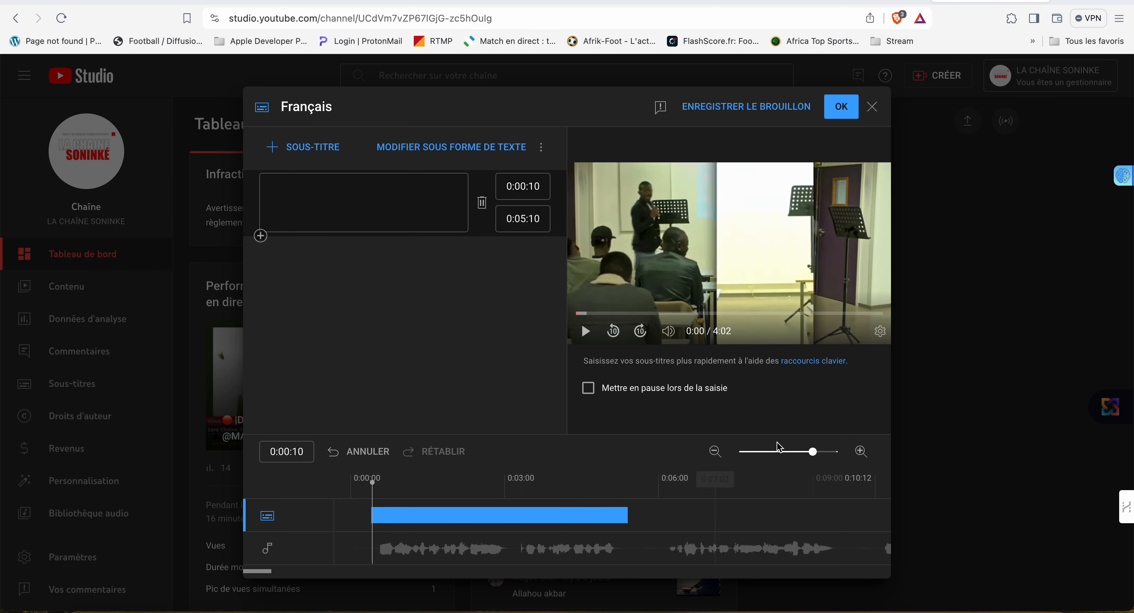
left_click(860, 451)
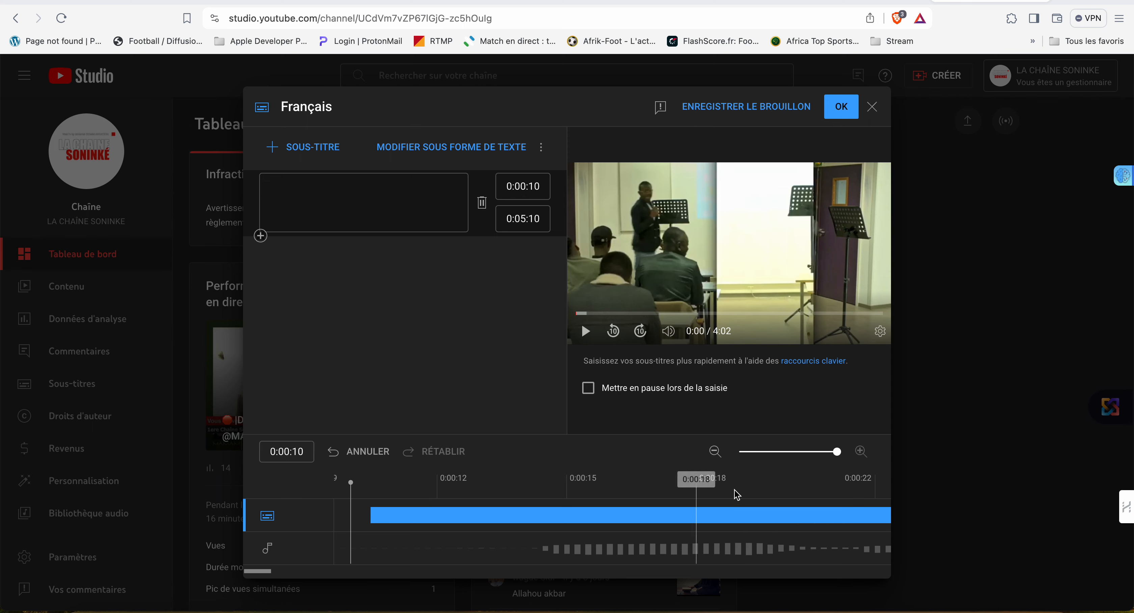
- Set the blank subtitle's end time to 0:03:10
left_click(714, 454)
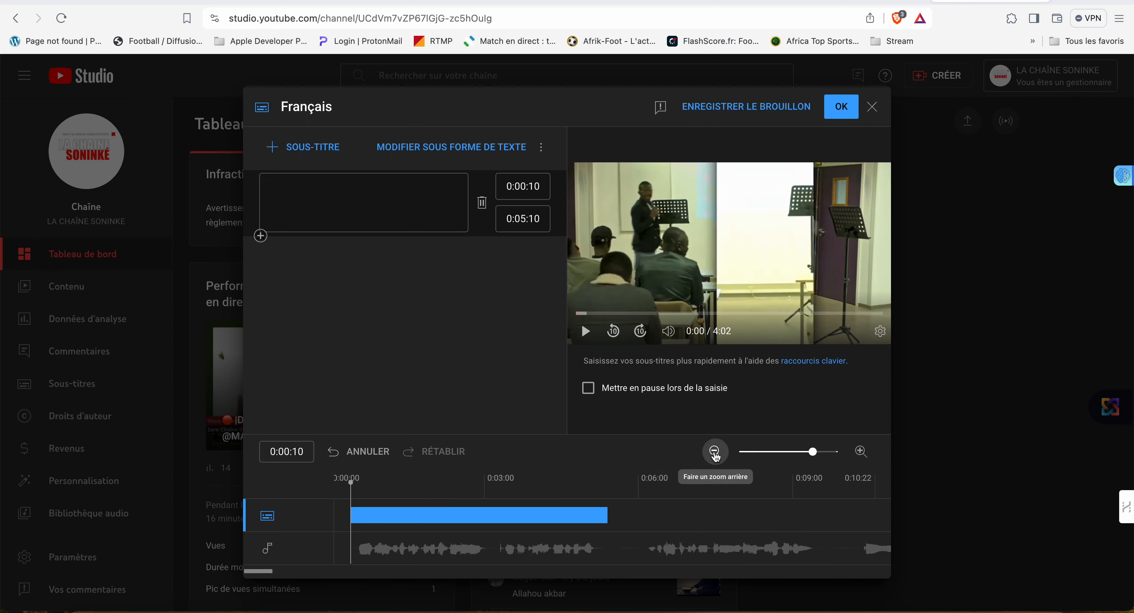
left_click(715, 453)
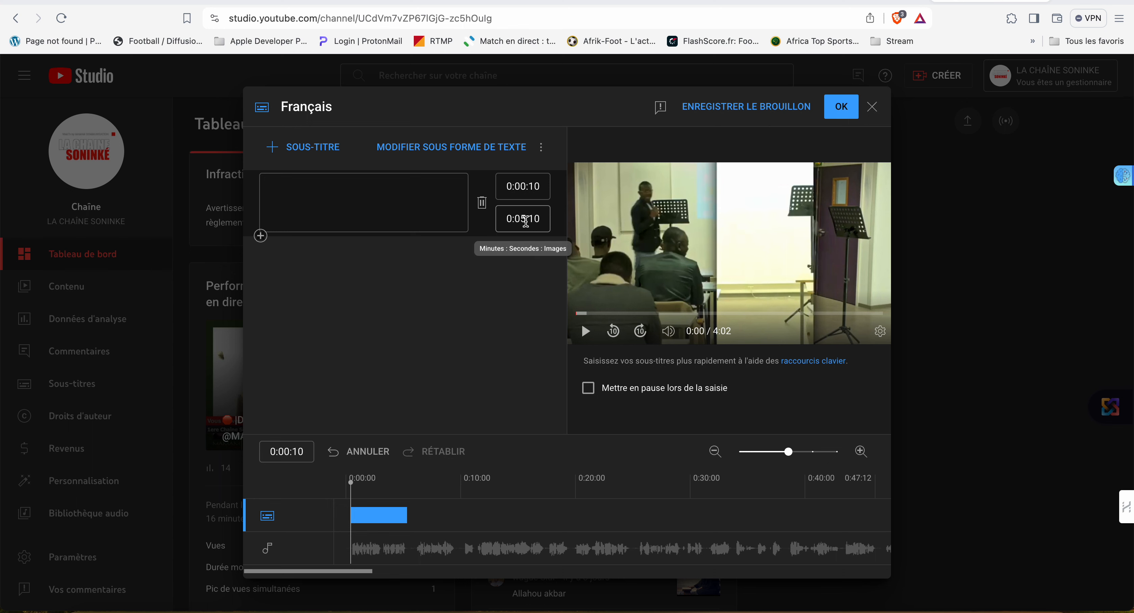
left_click(524, 220)
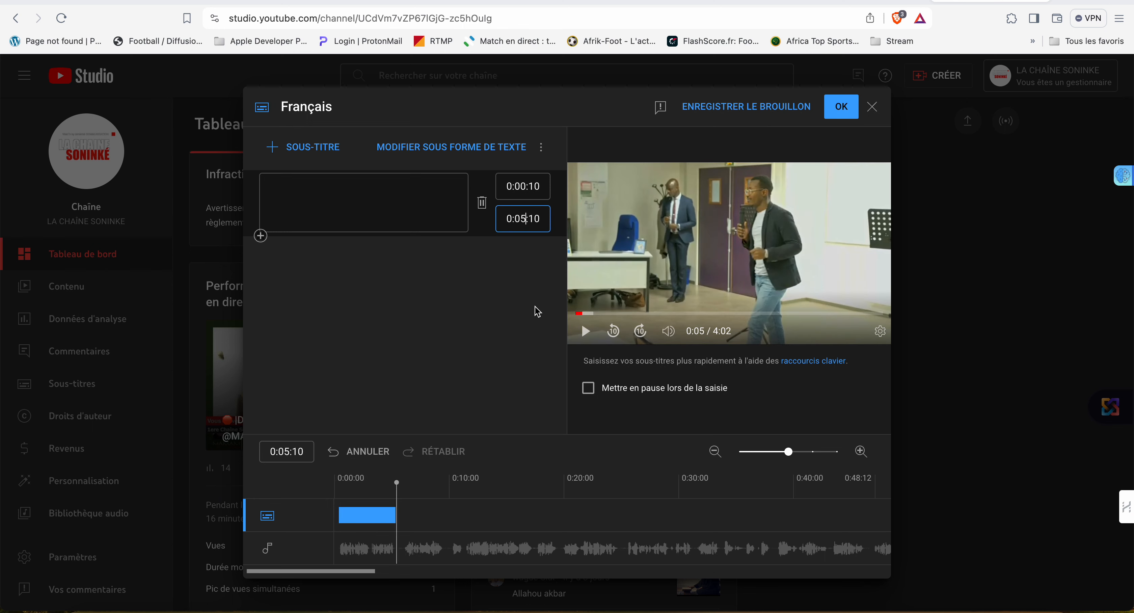
key("Down")
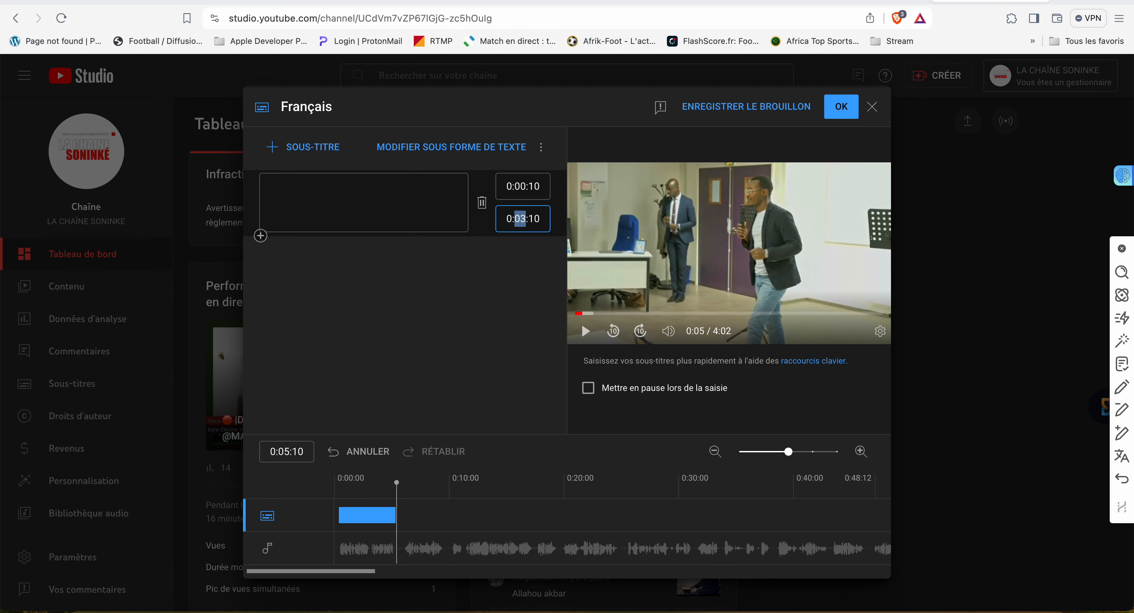
left_click(474, 367)
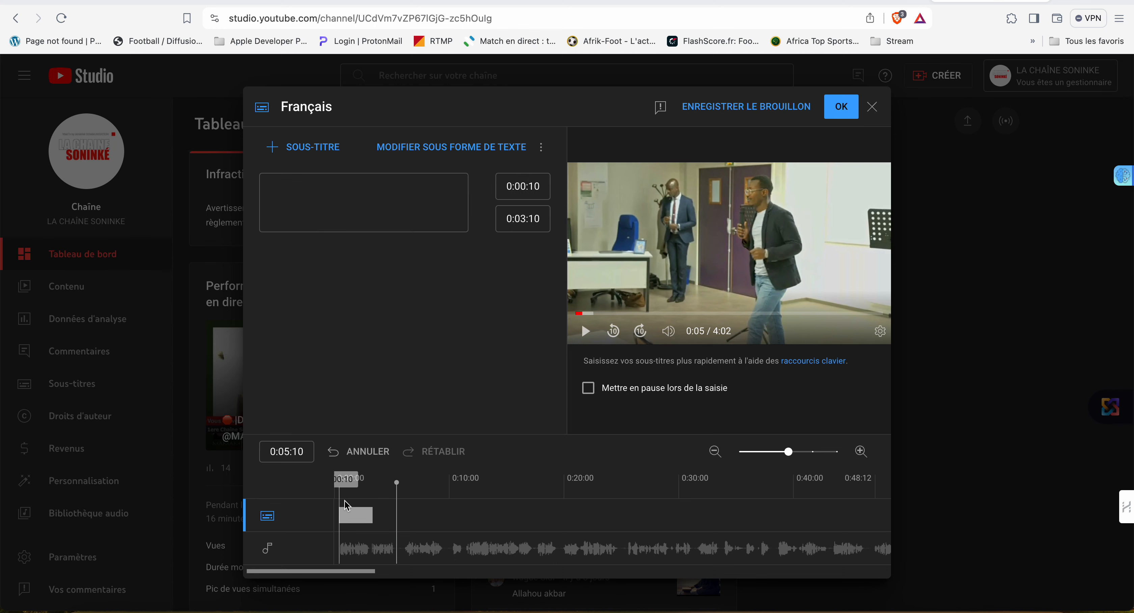
- Play the opening seconds of the video from 0:00:10, pause it and place the playhead at 0:02:24
left_click(347, 509)
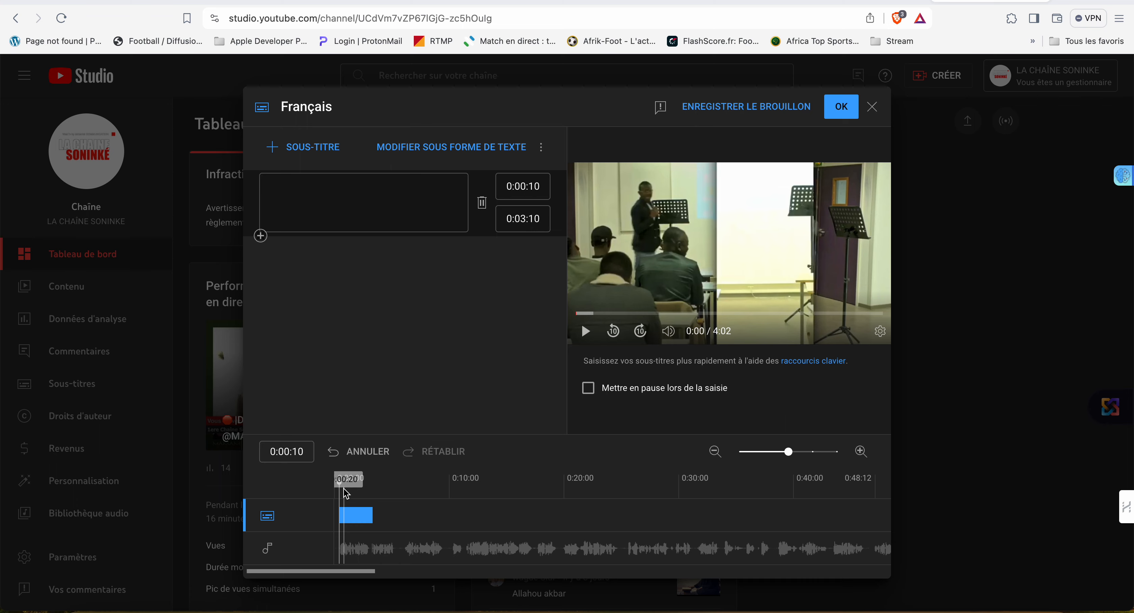
key("shift+space")
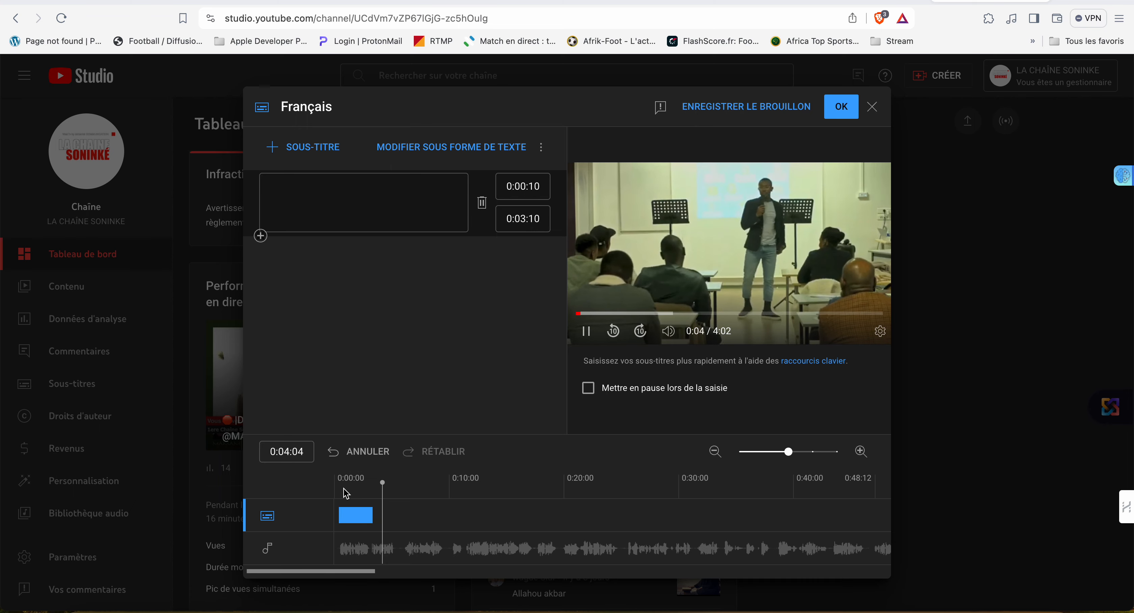
key("shift+space")
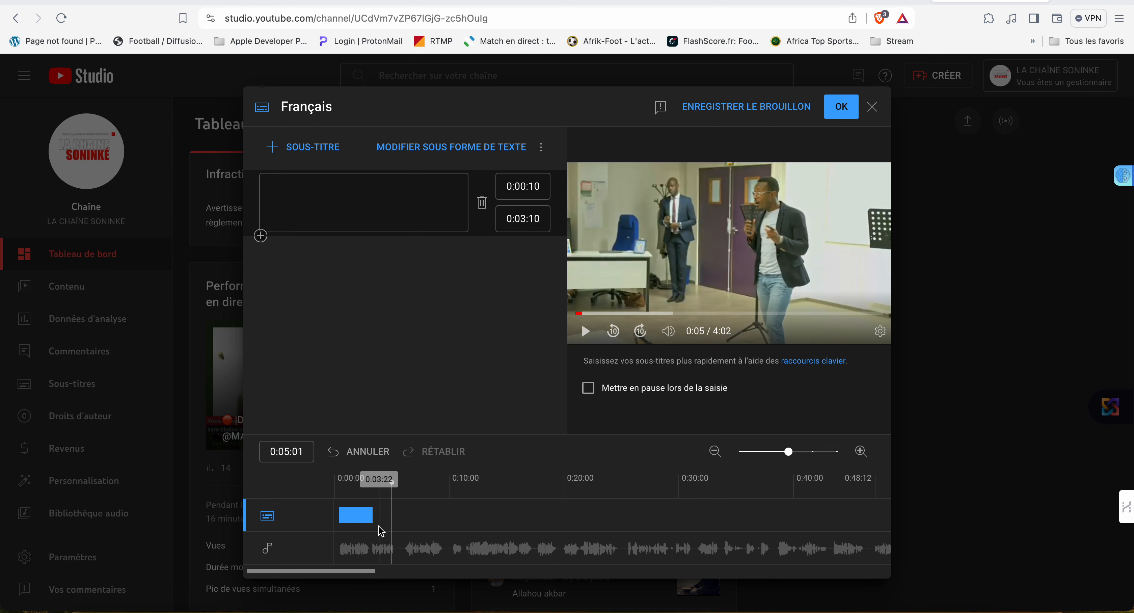
left_click(369, 498)
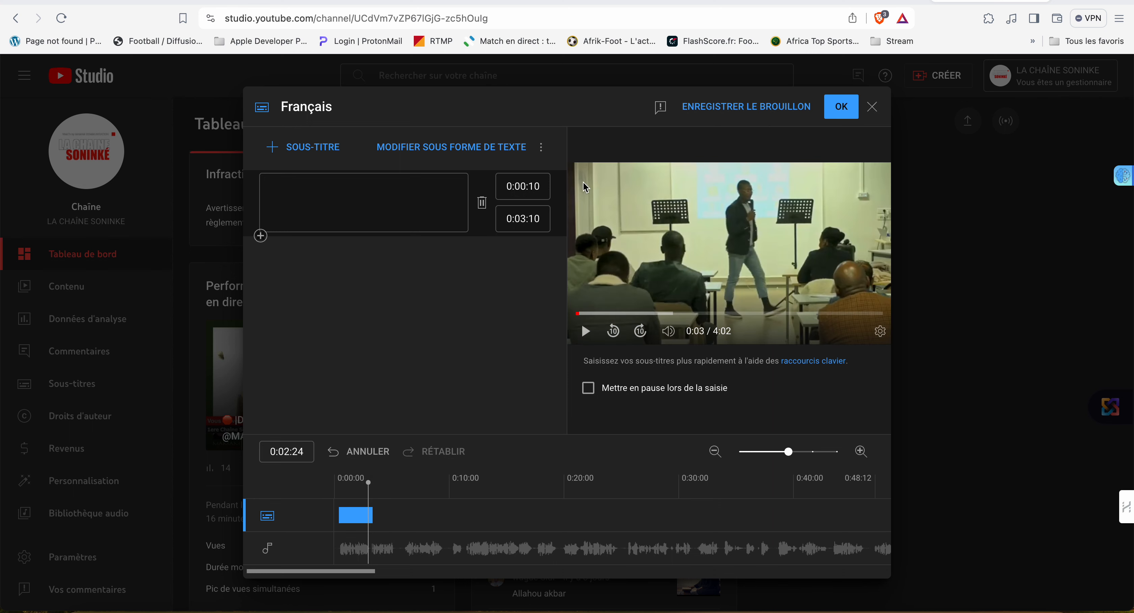
- Set the blank subtitle's end time to 0:02:24, matching the playhead
double_click(522, 220)
double_click(522, 220)
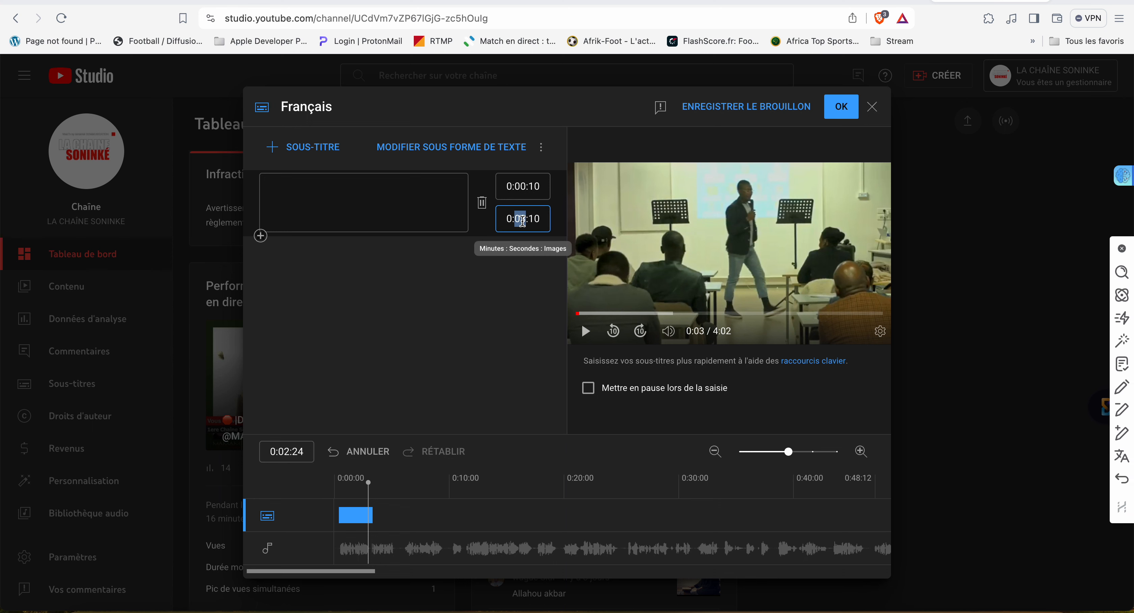
type("2")
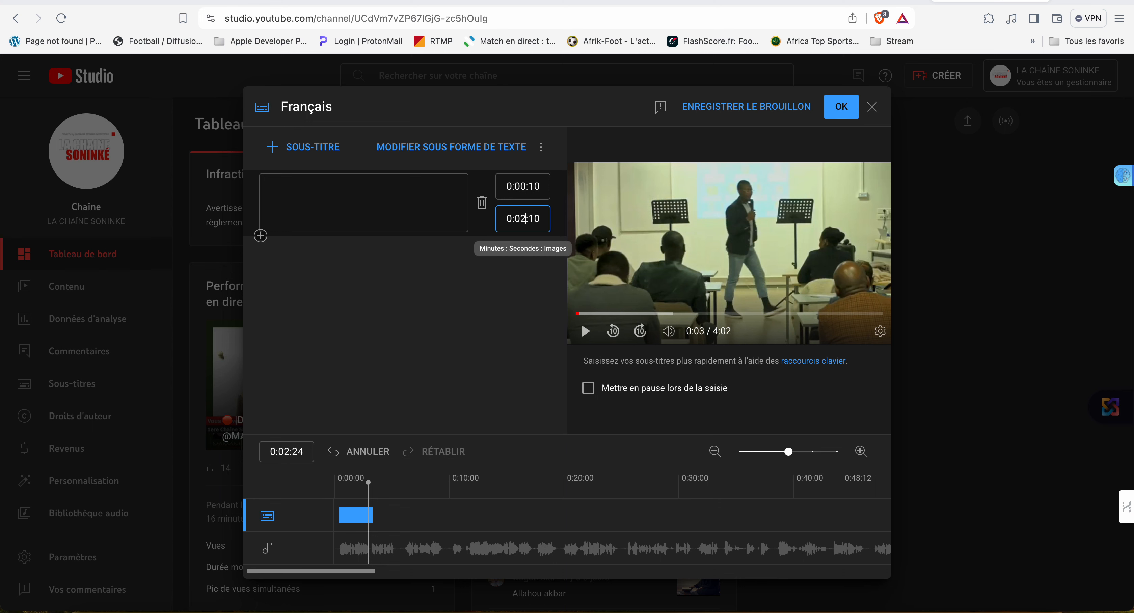
double_click(533, 220)
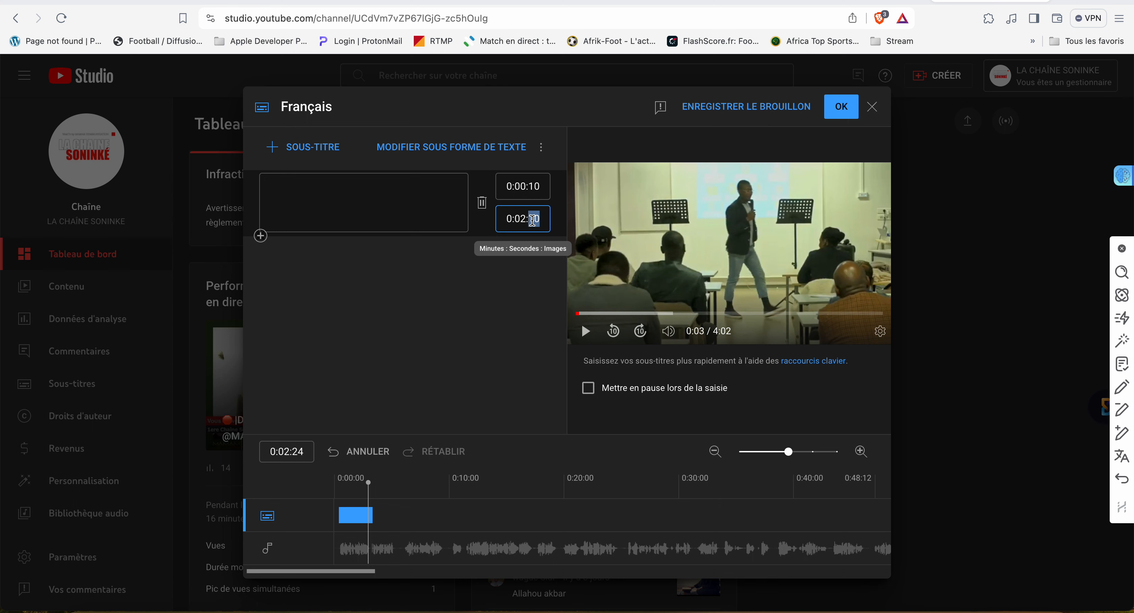
type("2")
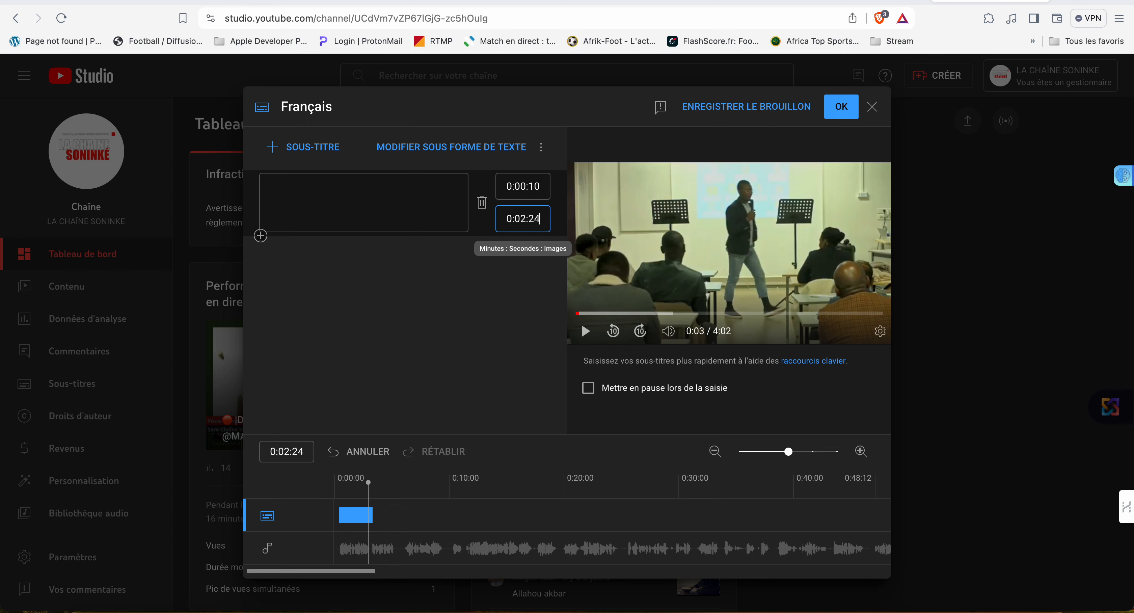
type("4")
left_click(504, 316)
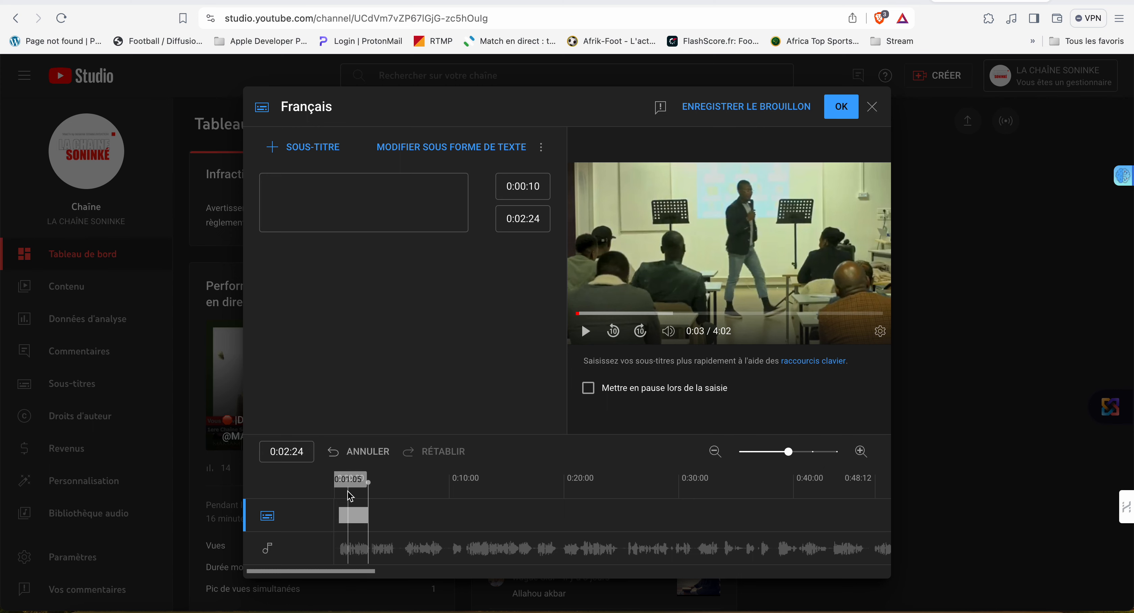
- Replay the opening seconds and enter "J'ai envie de dire que le destin" as the first subtitle's text
left_click(348, 491)
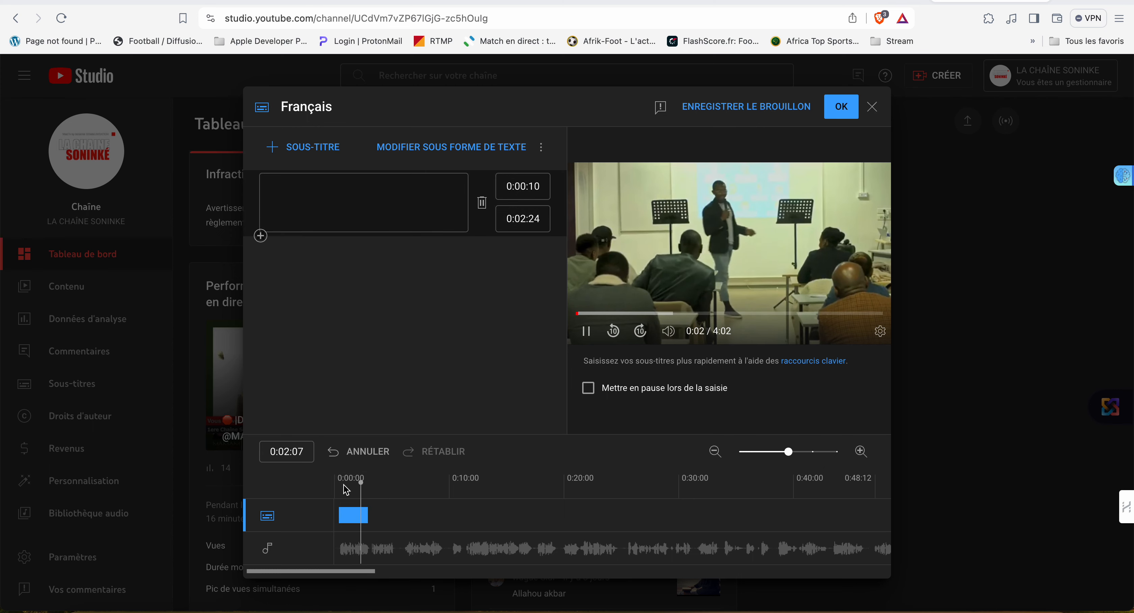
left_click_drag(361, 482, 355, 514)
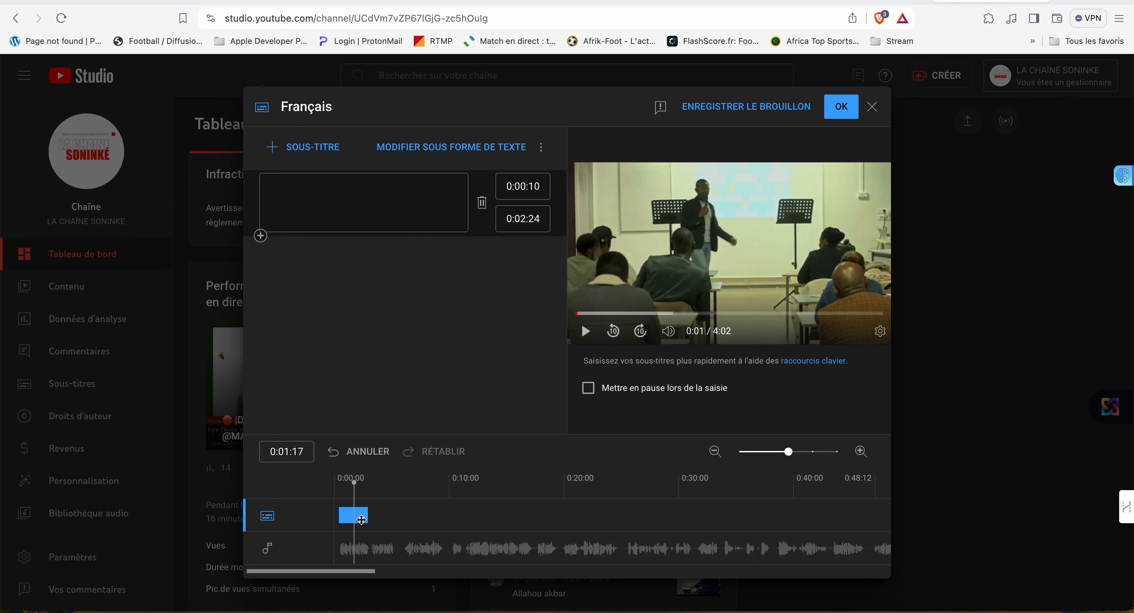
left_click(389, 185)
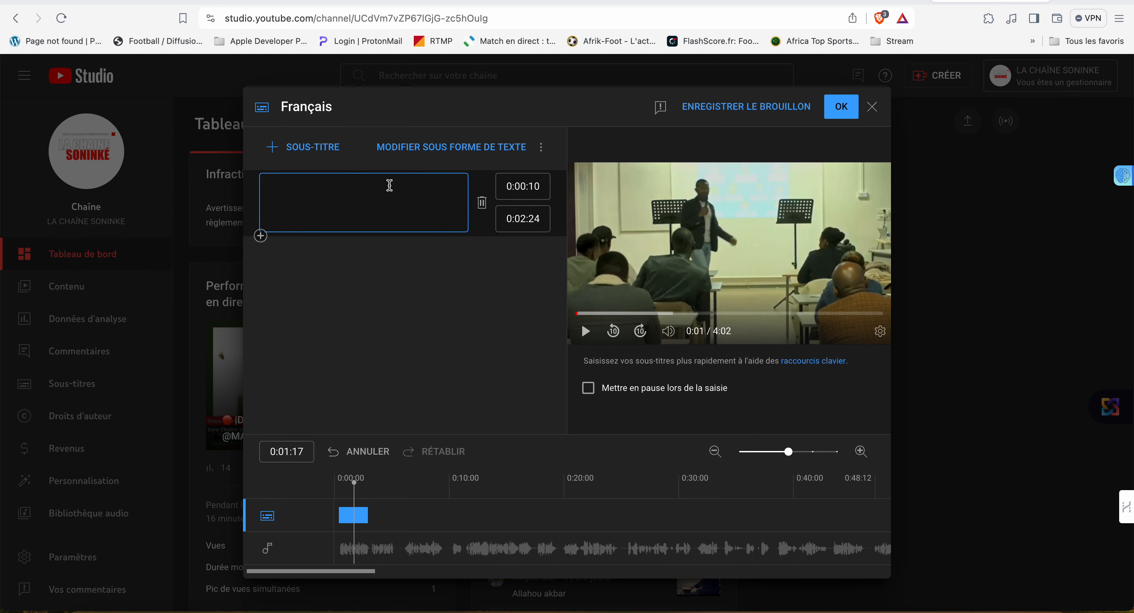
type("Je")
key("BackSpace")
type("'ai envie de dire que")
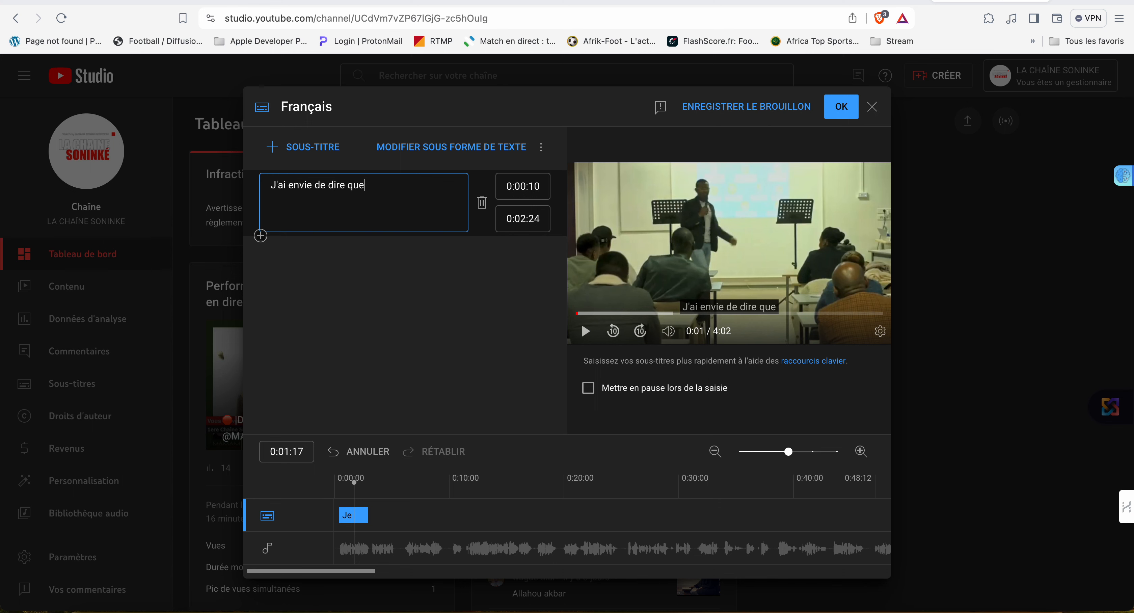
type(" le d")
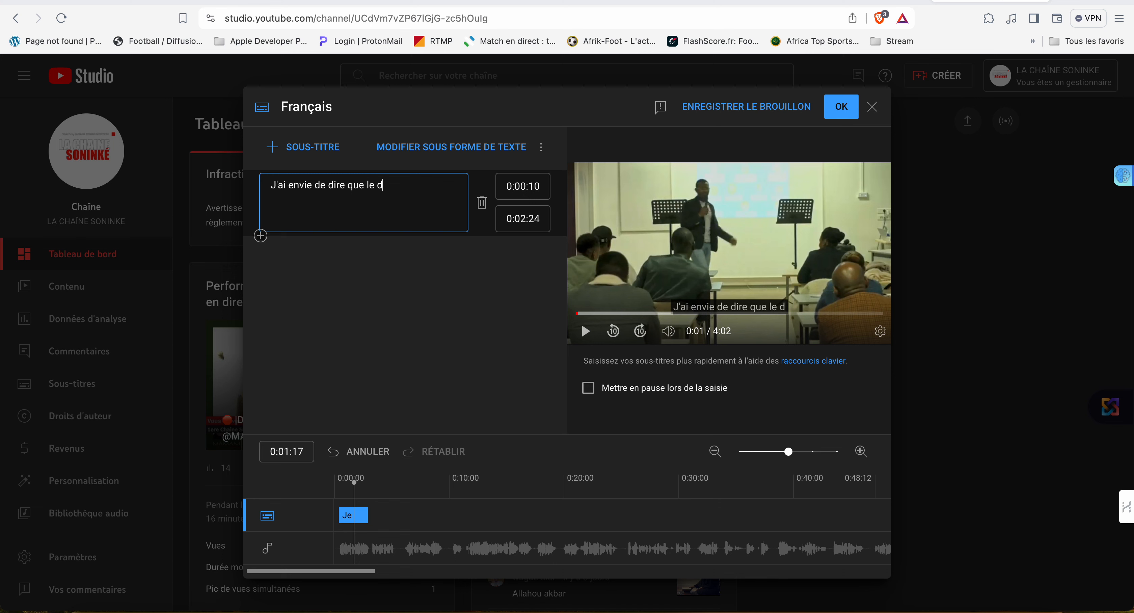
type("estin")
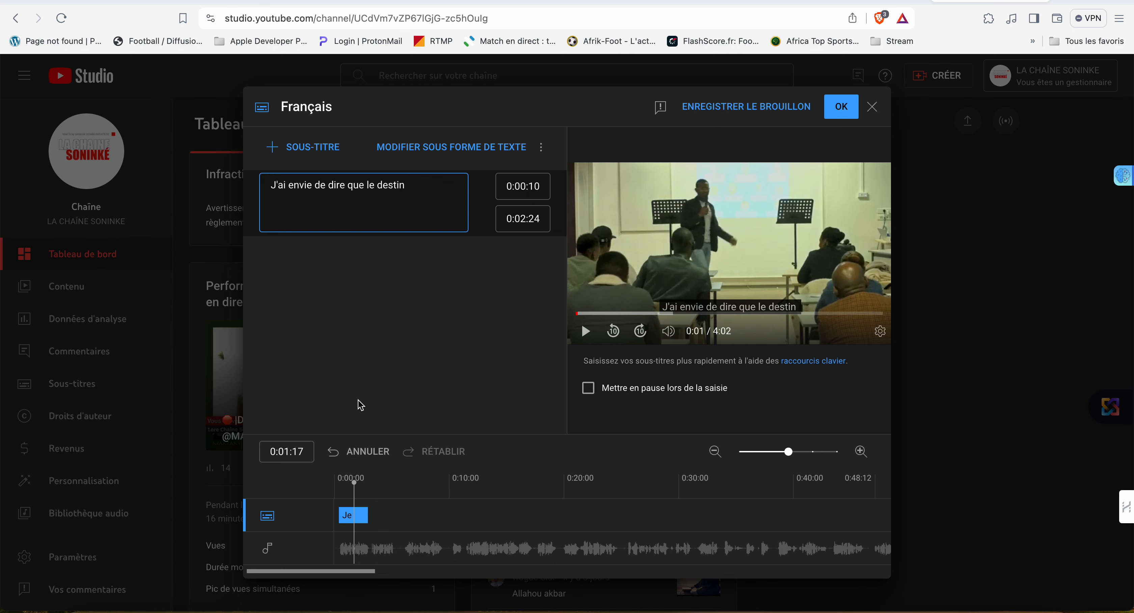
- Replay the subtitled passage and extend the first subtitle's text with "m'a ..."
left_click(342, 502)
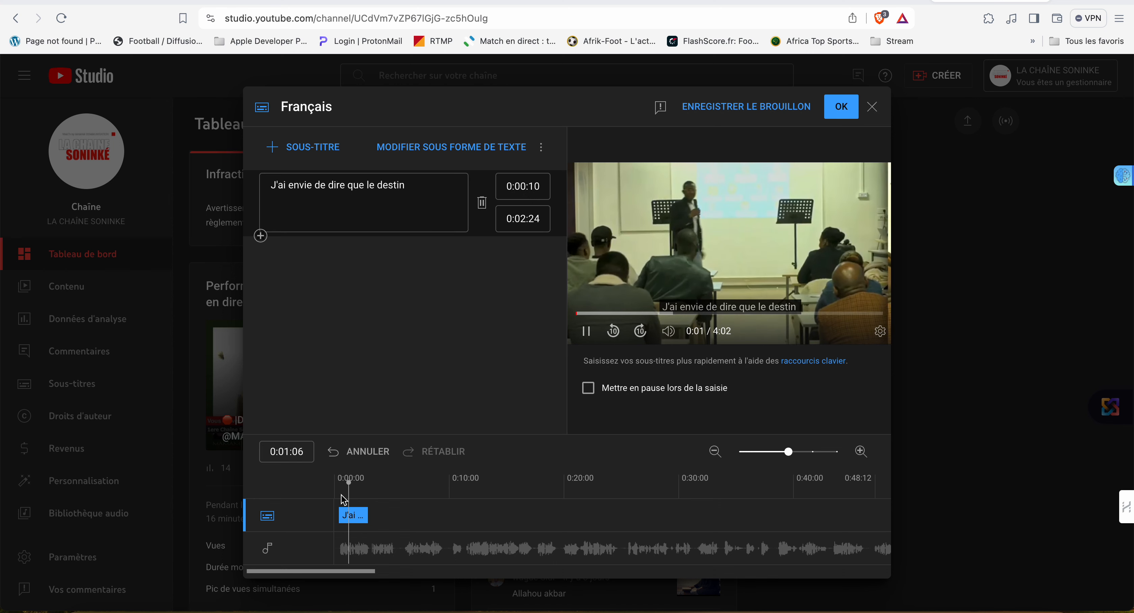
left_click(343, 497)
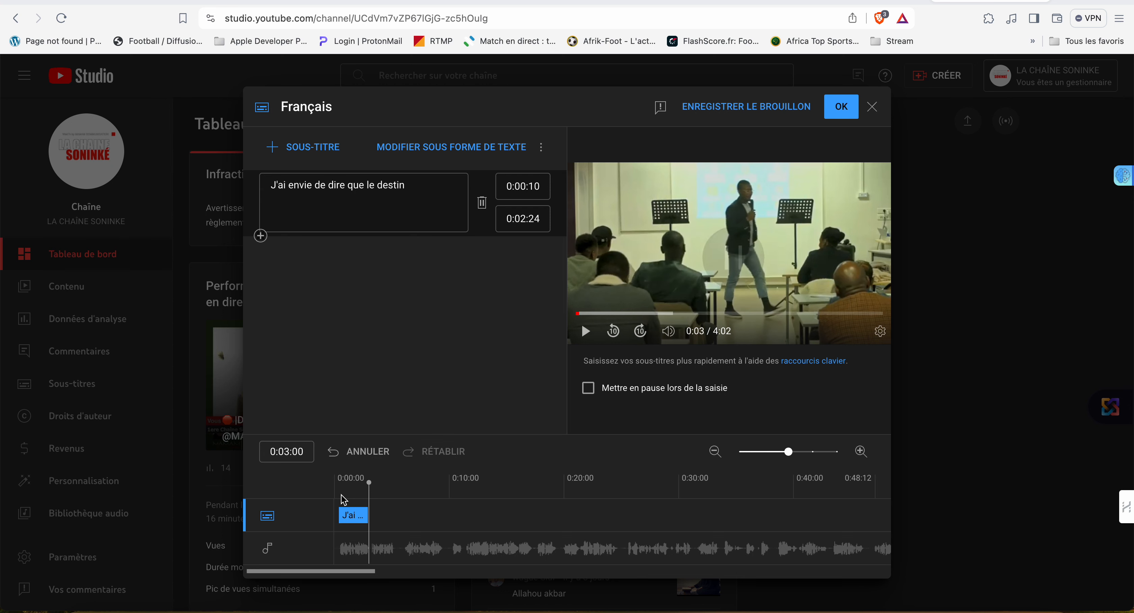
left_click(435, 212)
type("m'a")
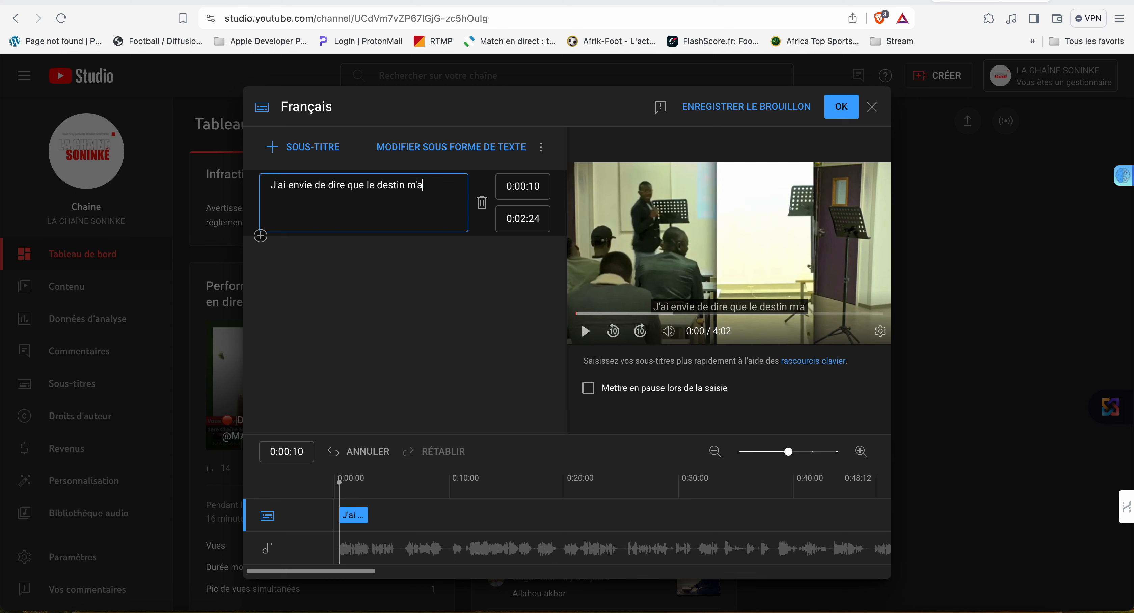
type(" ...")
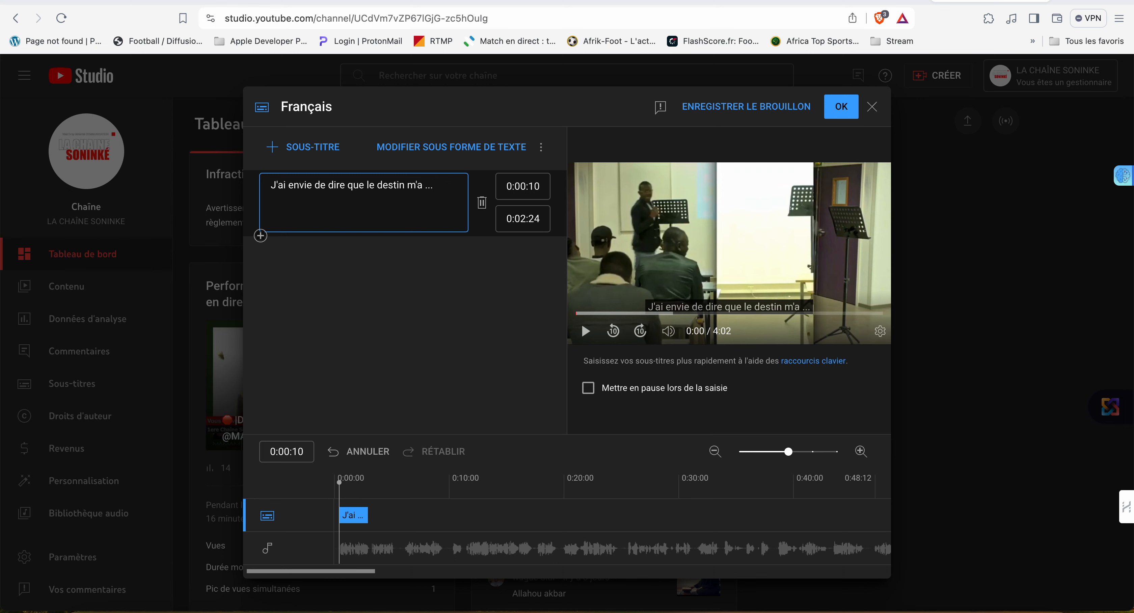
- Play the video from the start to check the first subtitle, stopping at 0:04:05
left_click(336, 479)
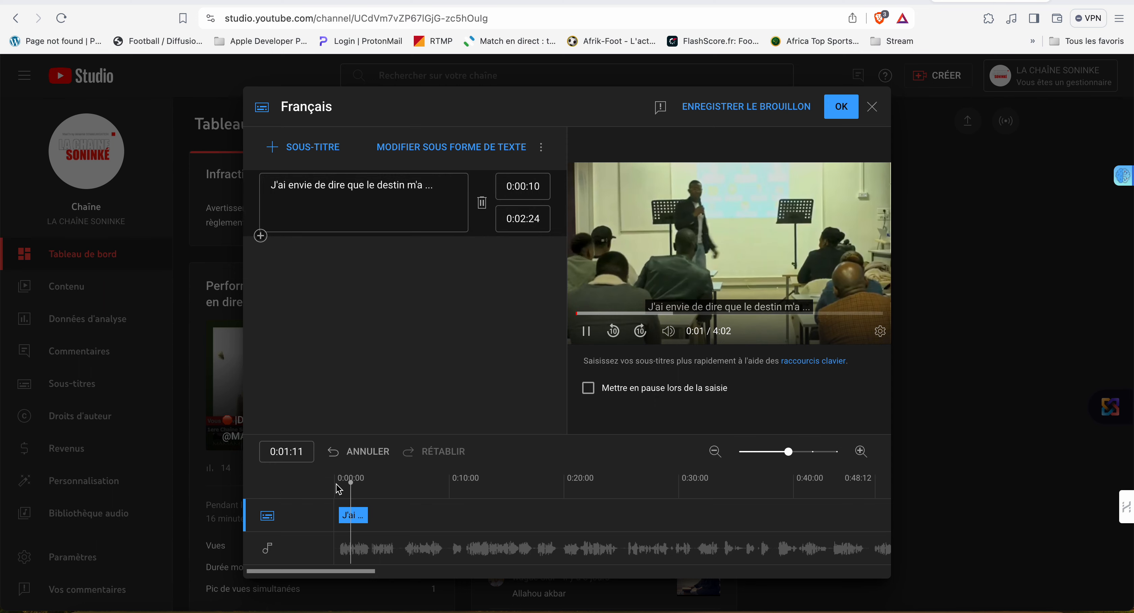
key("shift+space")
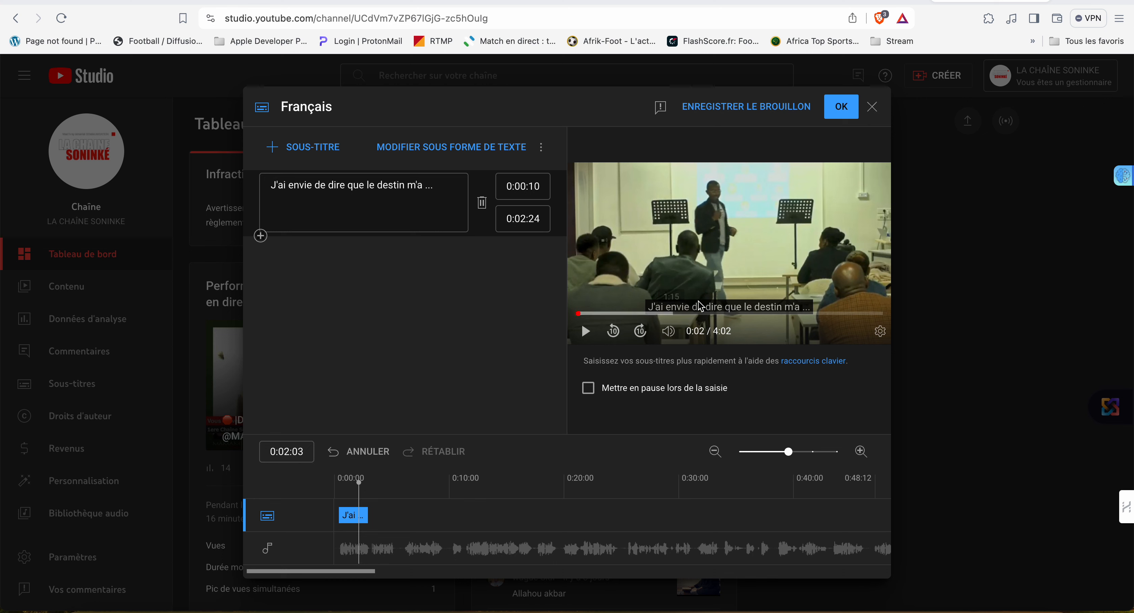
left_click(340, 479)
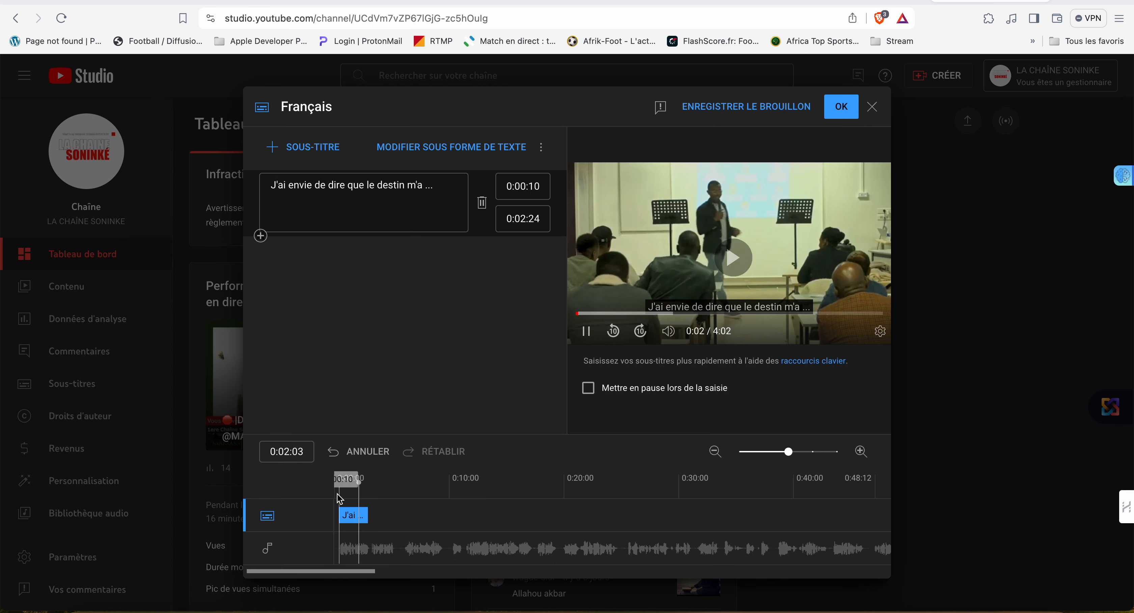
key("shift+space")
- Add a second blank subtitle and shift its timeline block to run from 0:03:08 to 0:04:14
left_click(261, 235)
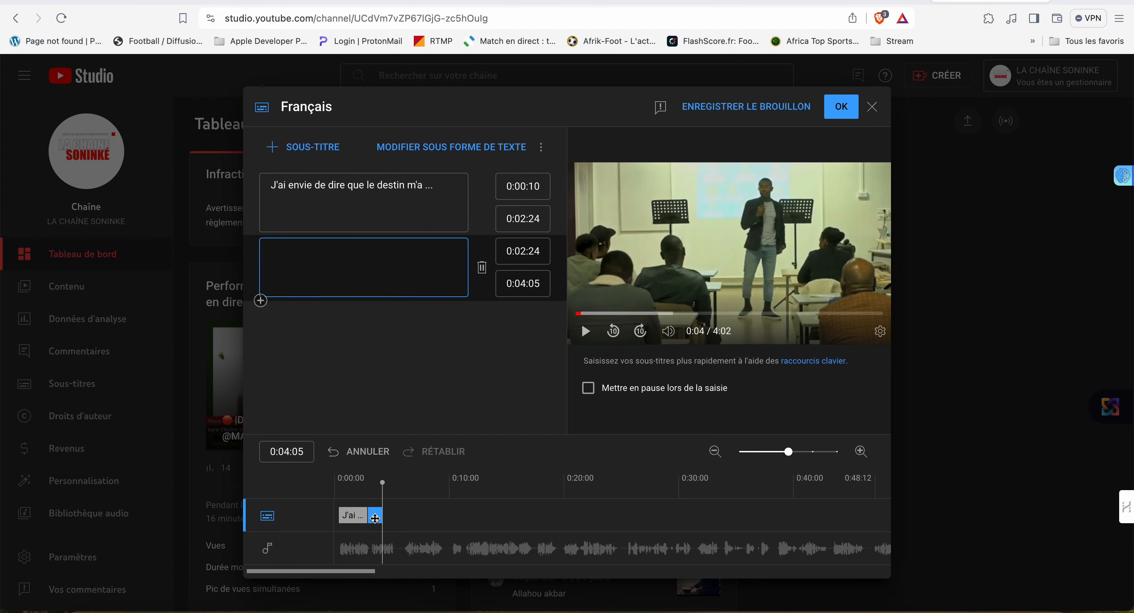
left_click(861, 451)
left_click(860, 451)
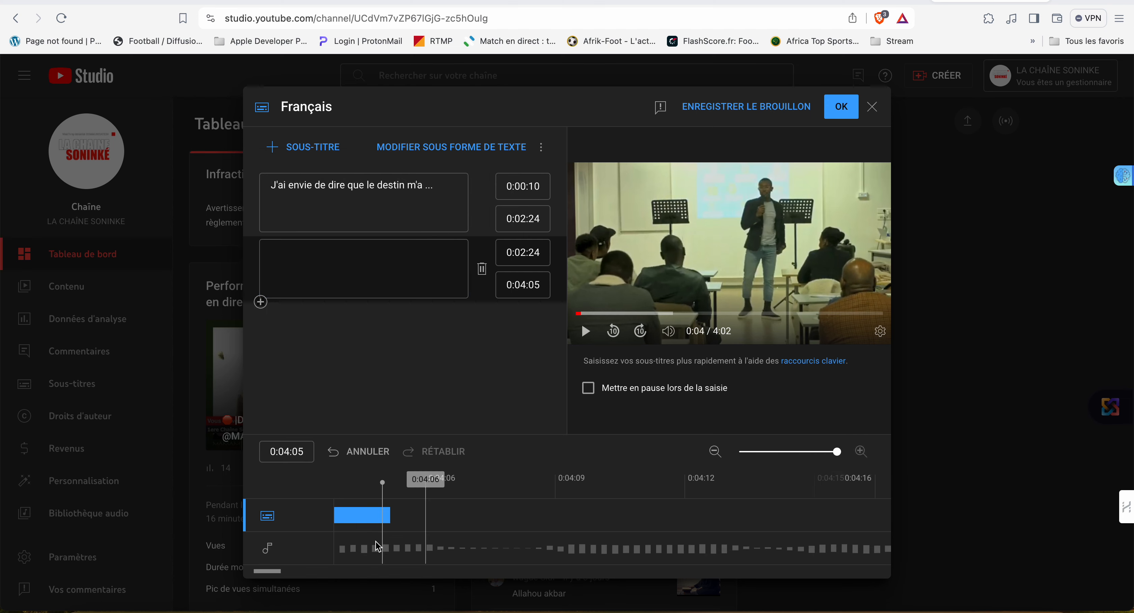
scroll(376, 538, "left", 10)
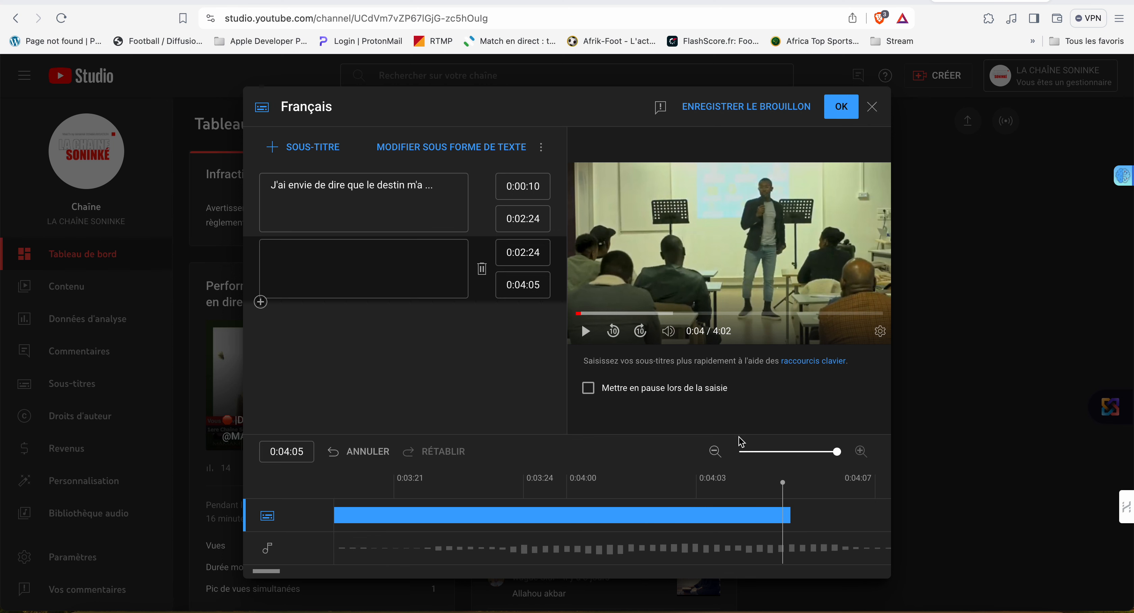
left_click(715, 452)
left_click(715, 452)
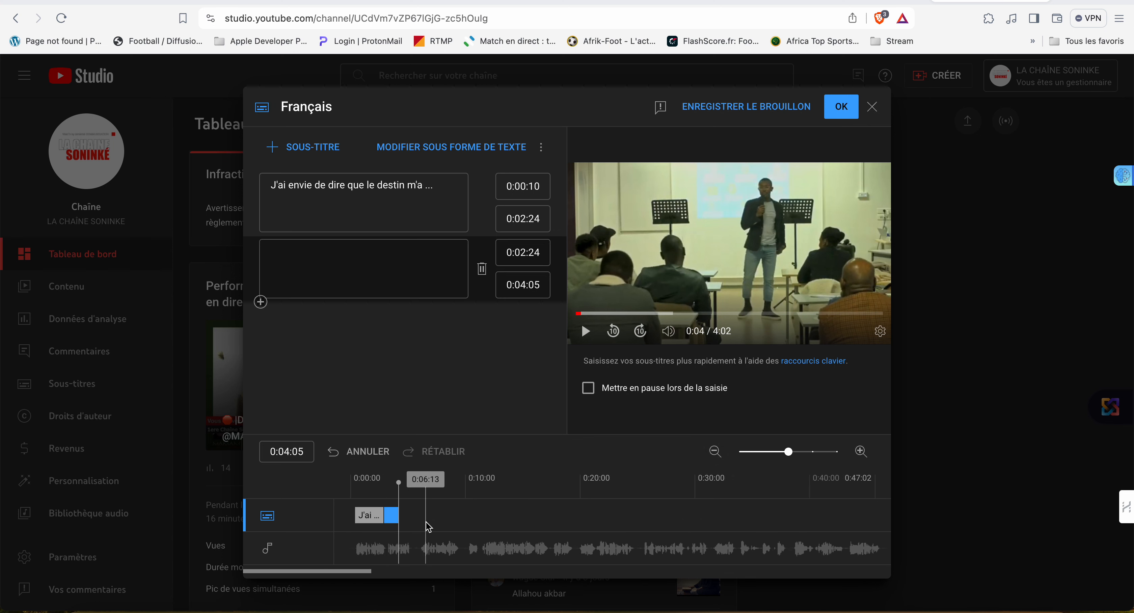
left_click(860, 451)
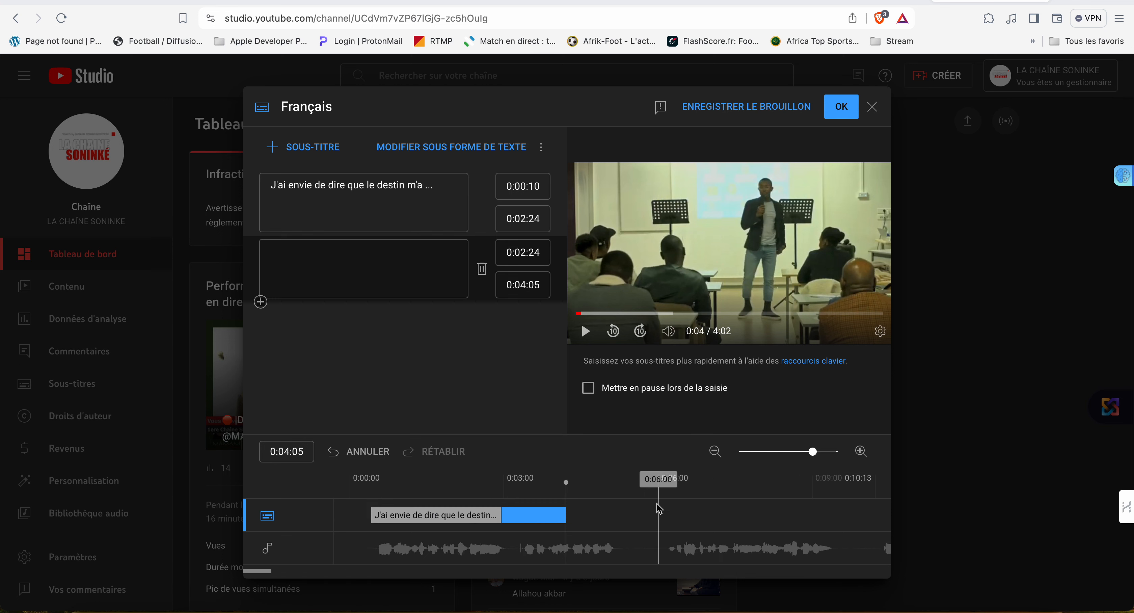
left_click_drag(544, 518, 567, 519)
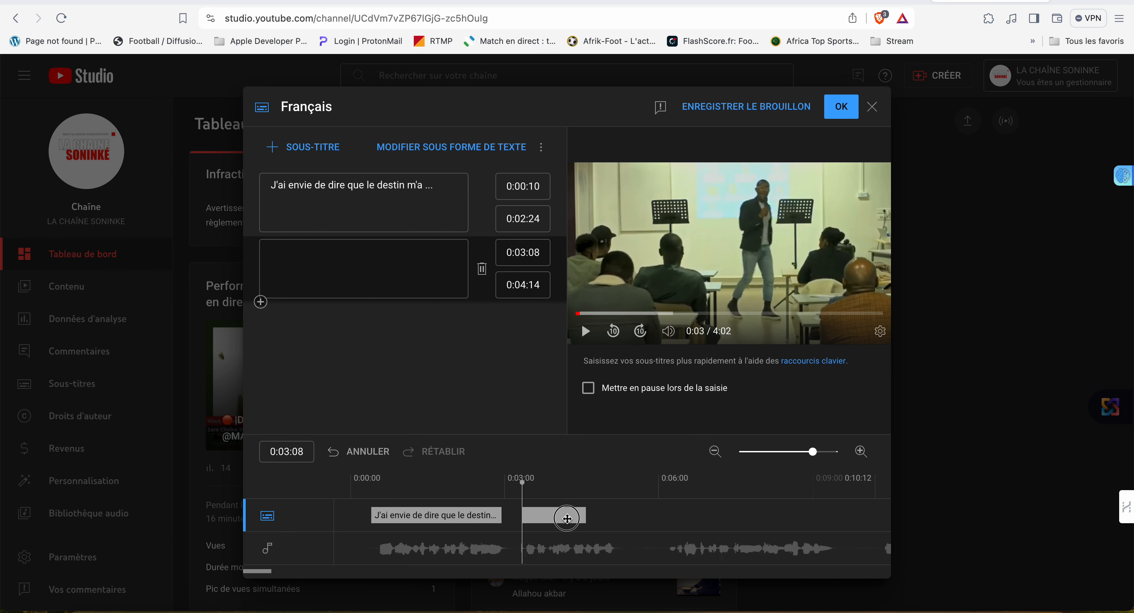
left_click(610, 493)
- Set the second subtitle's end time to 0:05:01
left_click(521, 285)
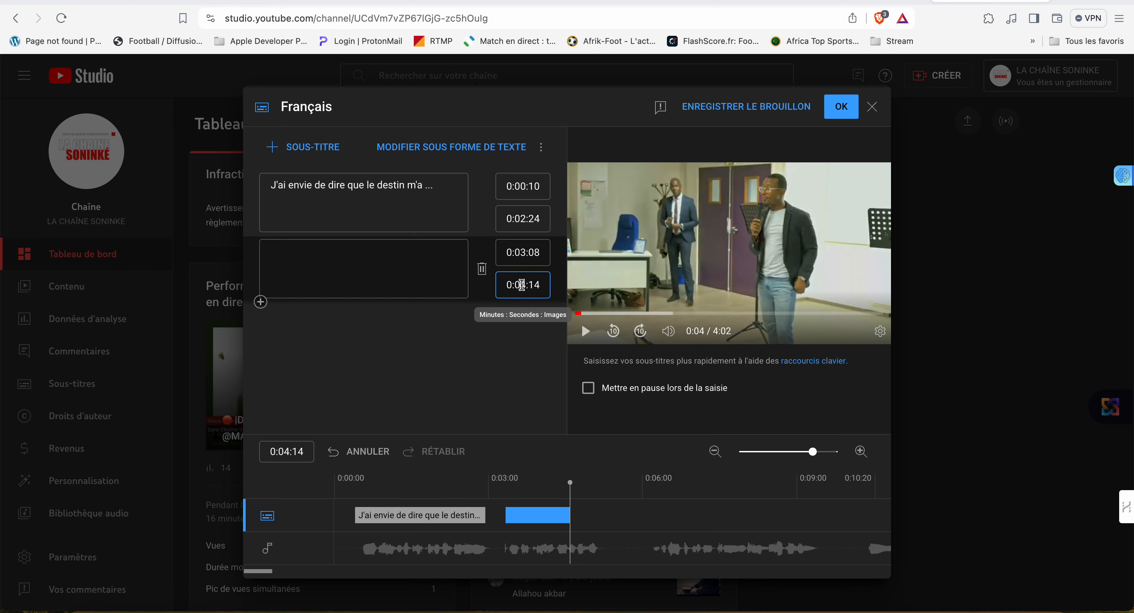
key("Up")
left_click(538, 284)
key("Down")
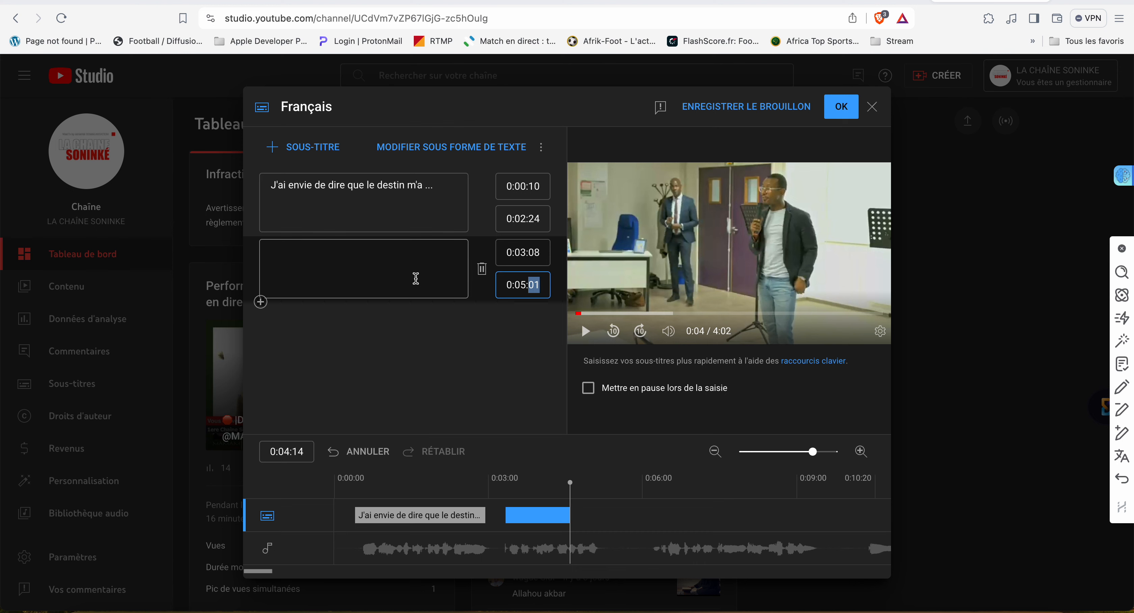
- Replay the second subtitle's passage and enter its text as "a été très juste envers moi"
left_click(417, 278)
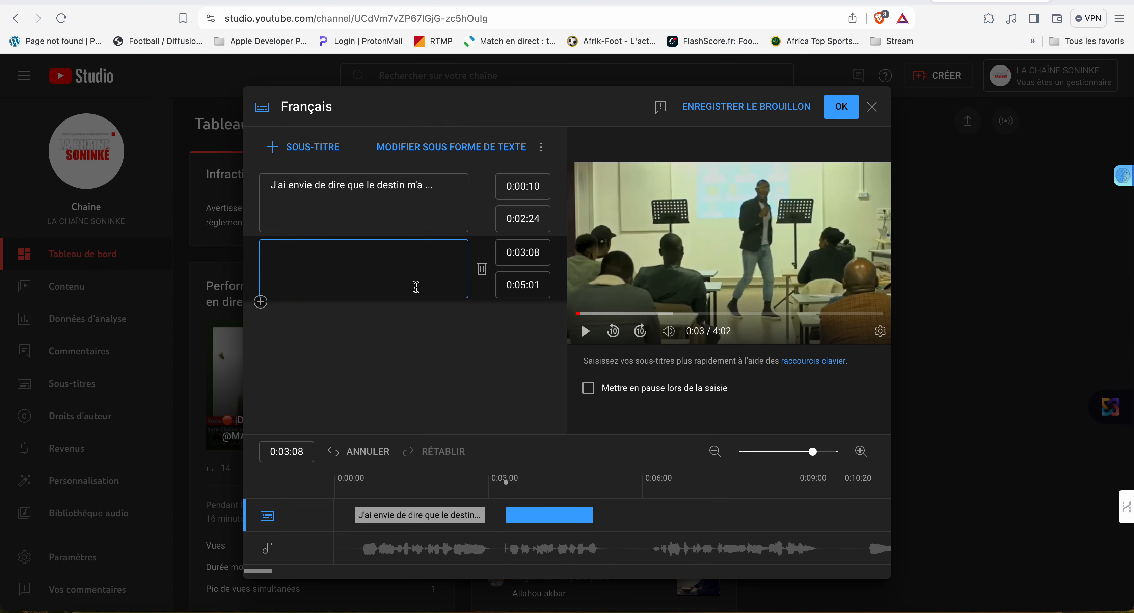
left_click(455, 487)
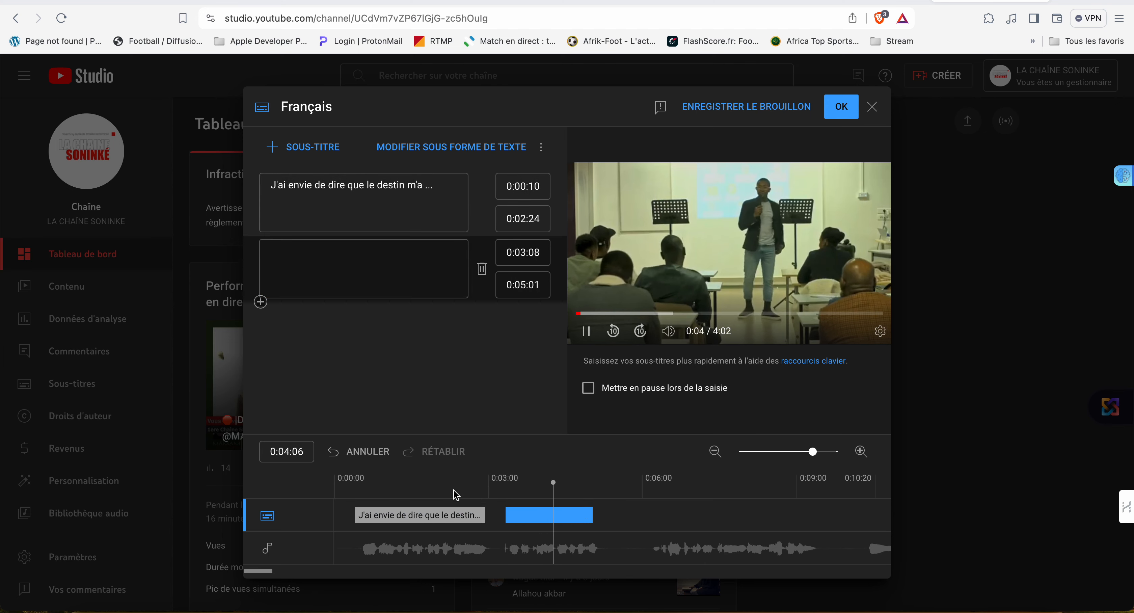
left_click(352, 264)
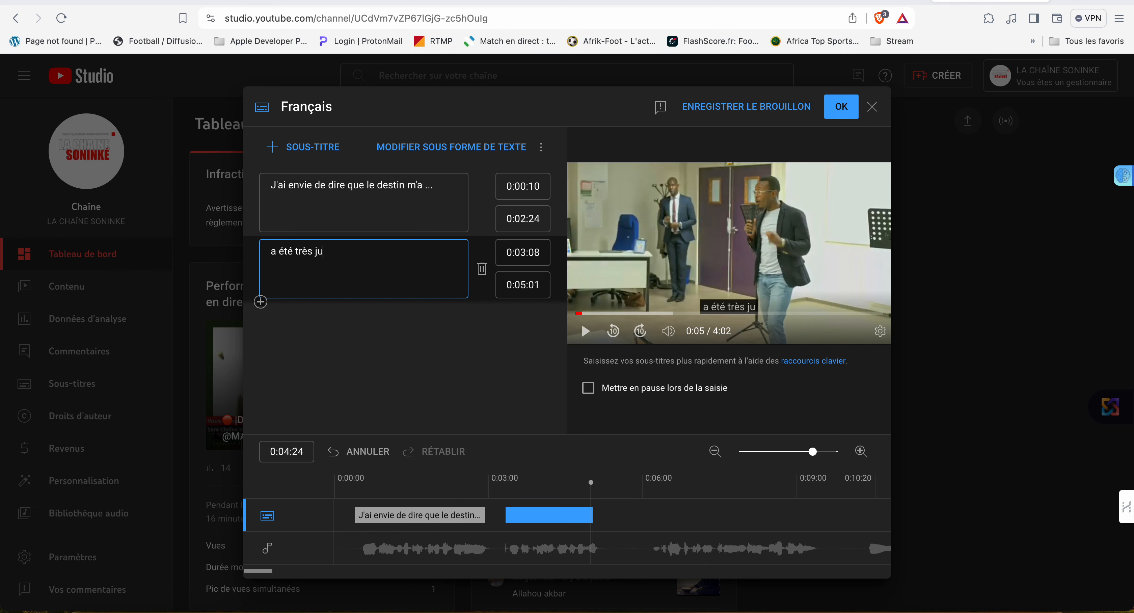
type("a été très juste enver")
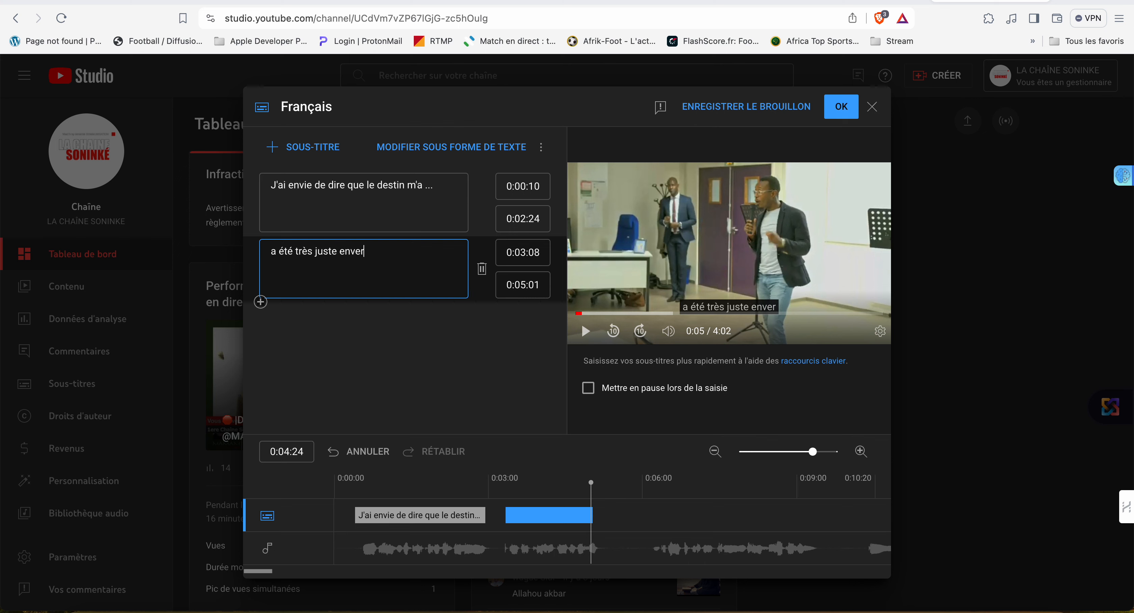
type("s moi")
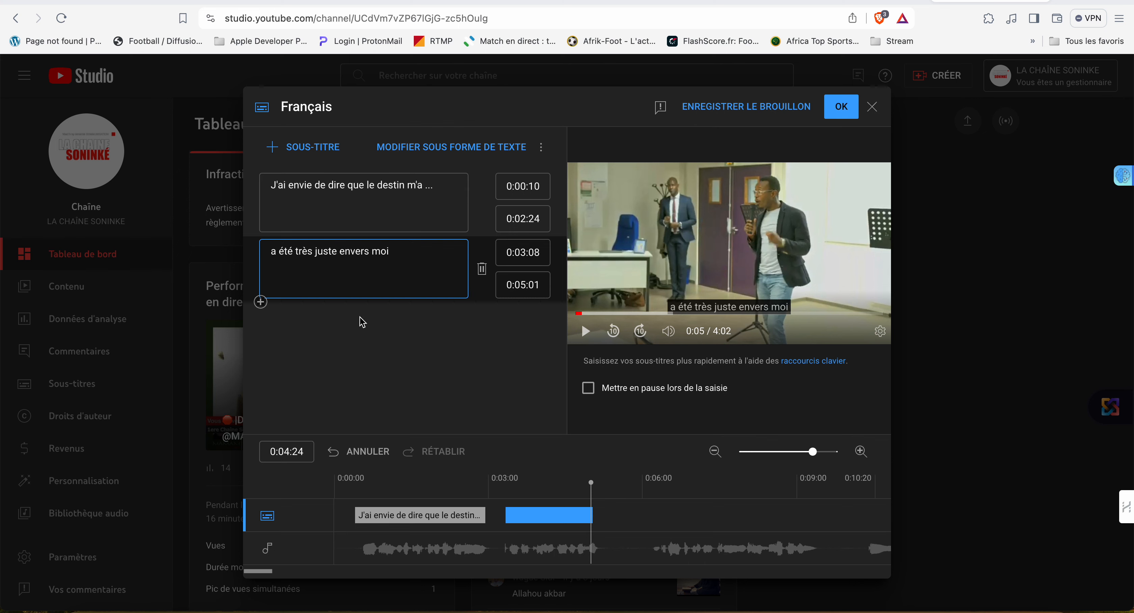
- Play the video from the second subtitle to check its text and timing, continuing to 0:09:06
left_click(505, 490)
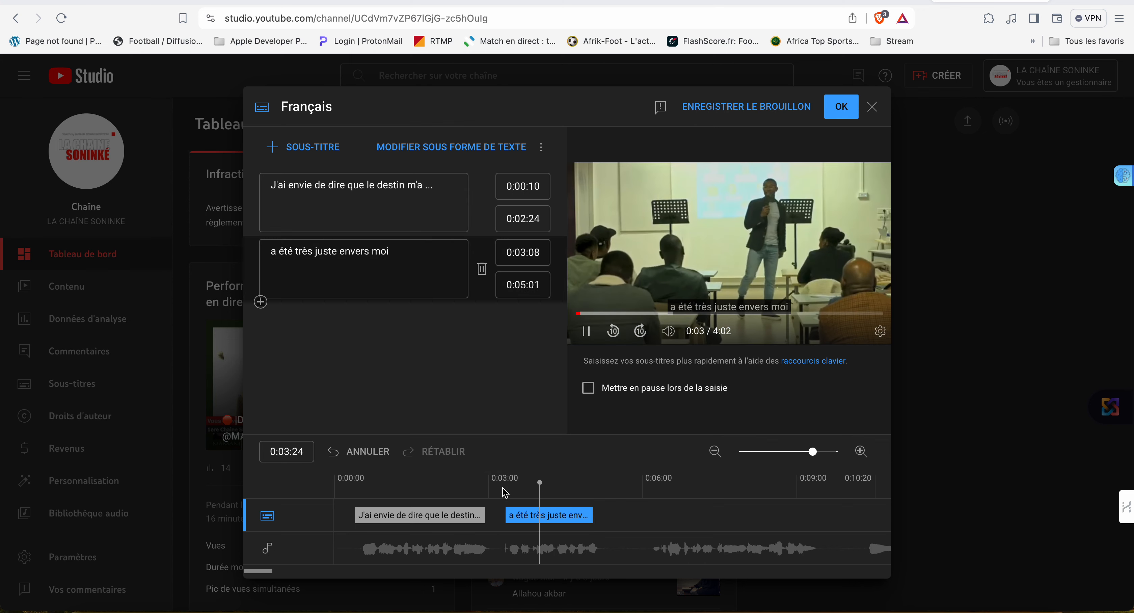
key("space")
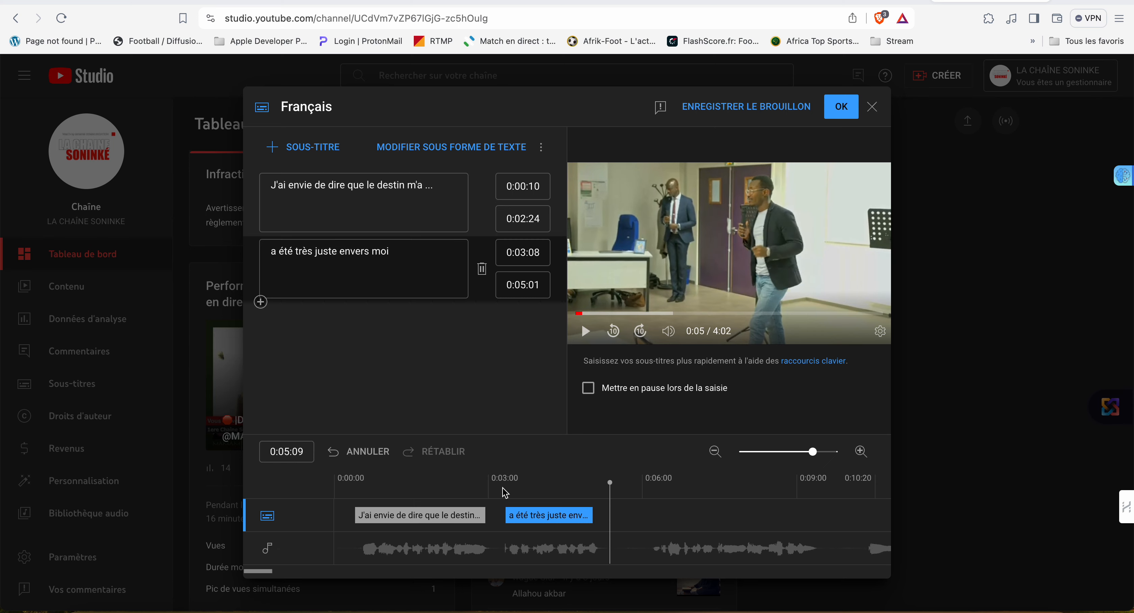
key("space")
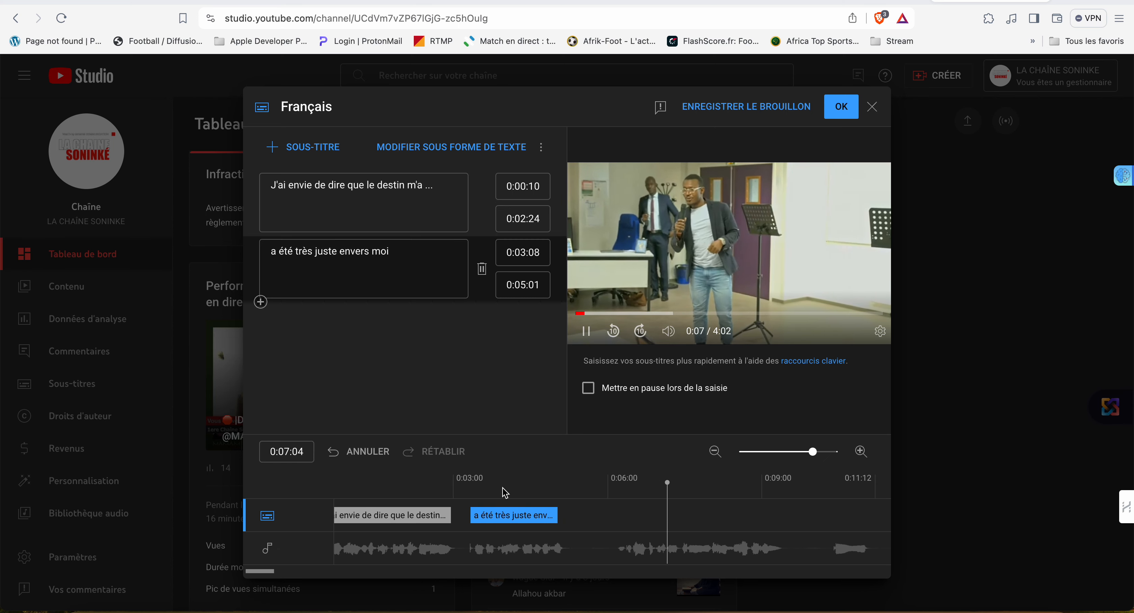
key("space")
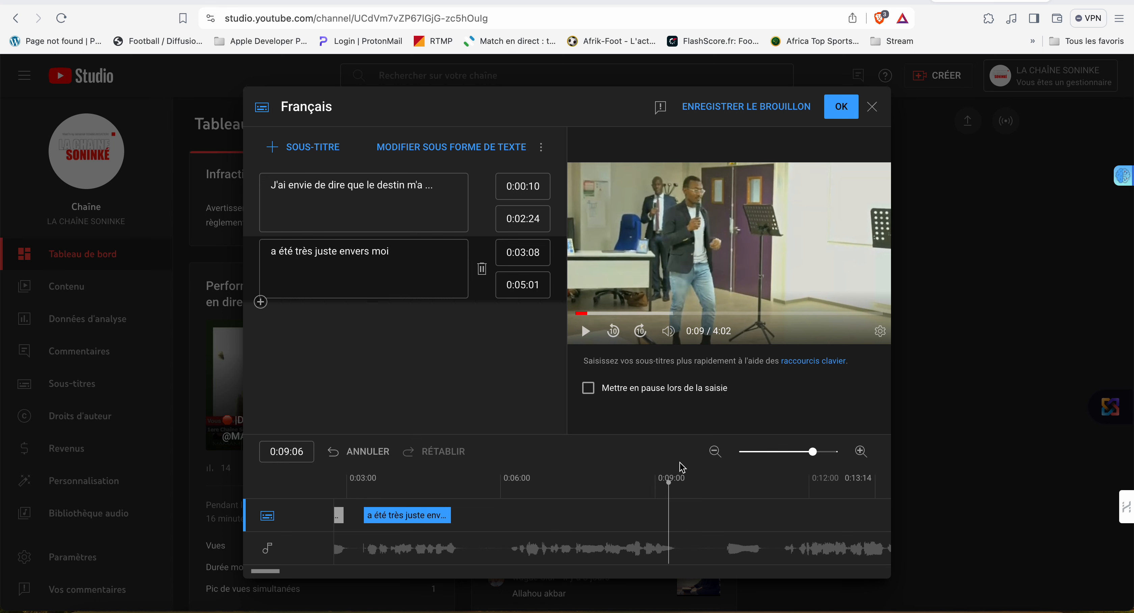
- Review both subtitles across the whole video timeline and confirm the French subtitle track
left_click(714, 452)
left_click(714, 452)
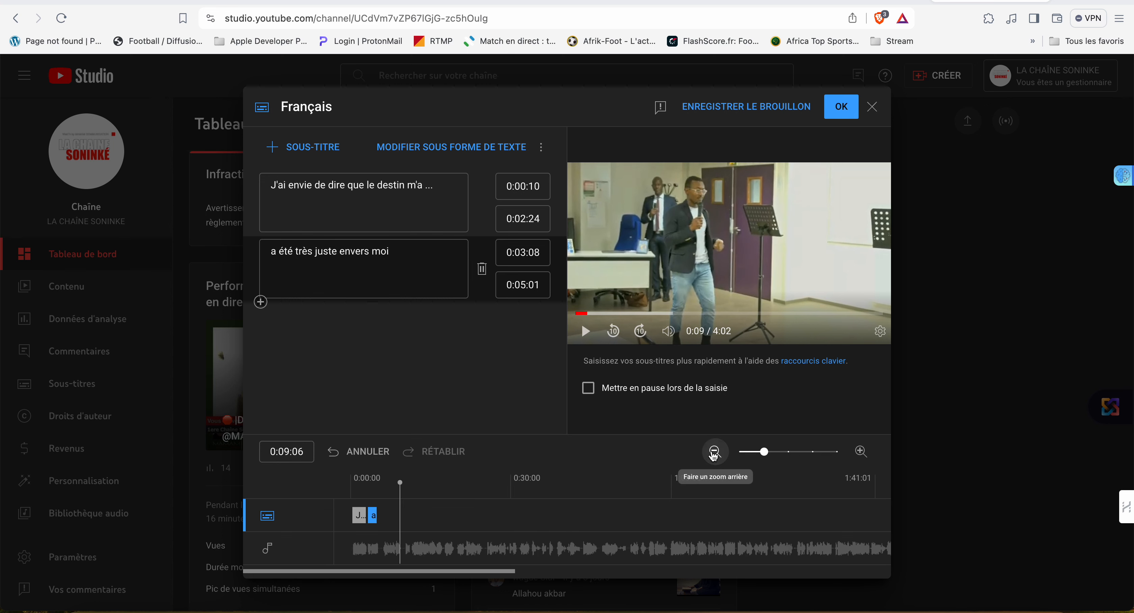
left_click(714, 452)
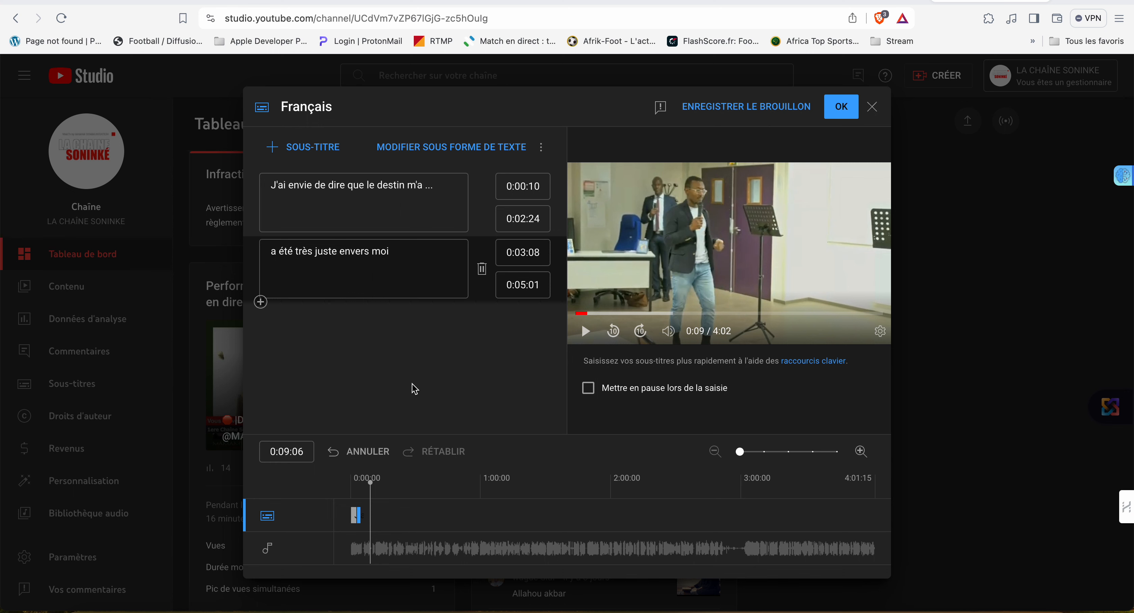
left_click(841, 107)
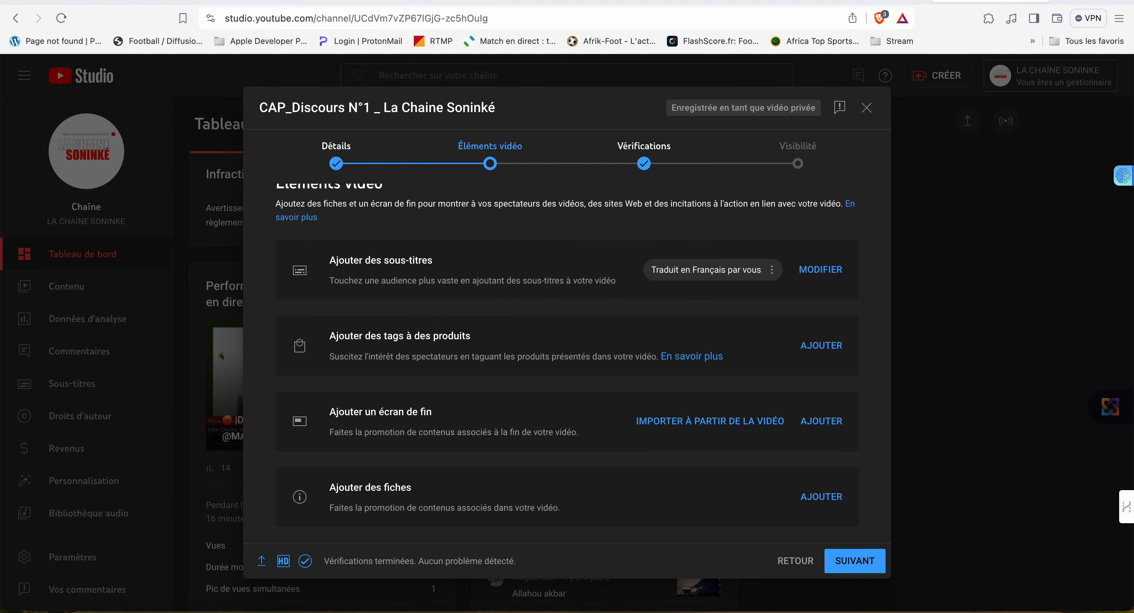
- Set the video's visibility to unlisted (Non répertoriée), save it and dismiss the upload confirmation
left_click(867, 561)
left_click(867, 560)
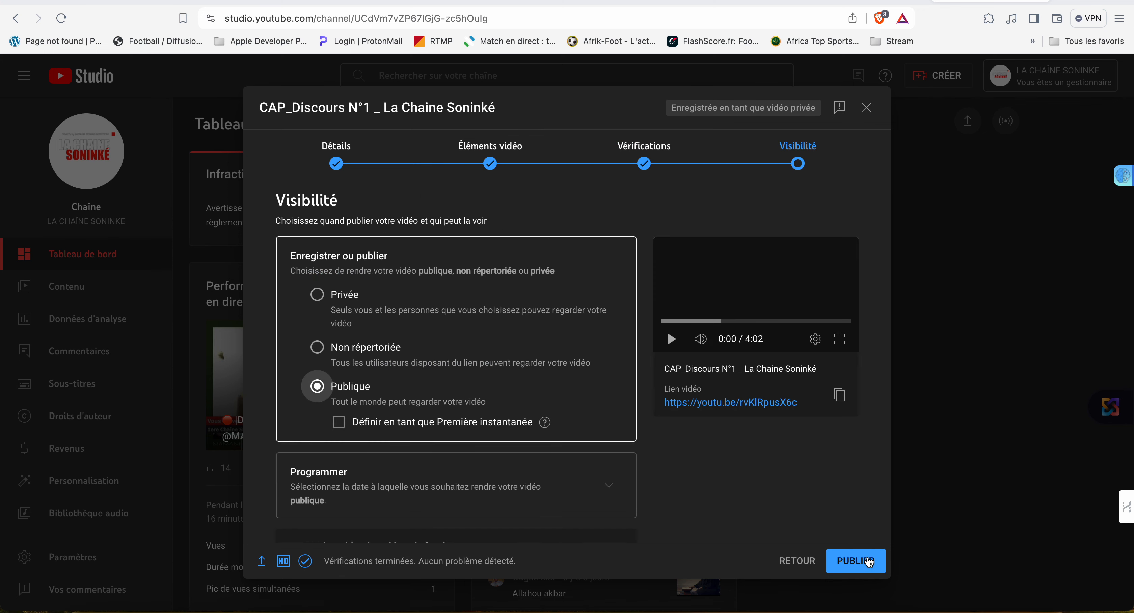
left_click(319, 348)
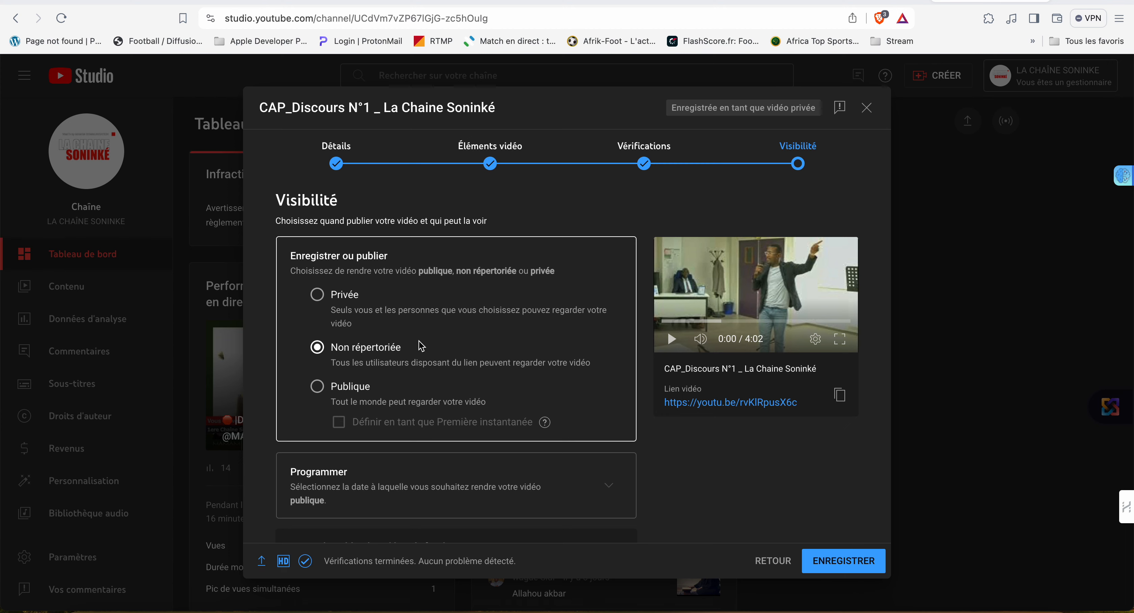
left_click(855, 564)
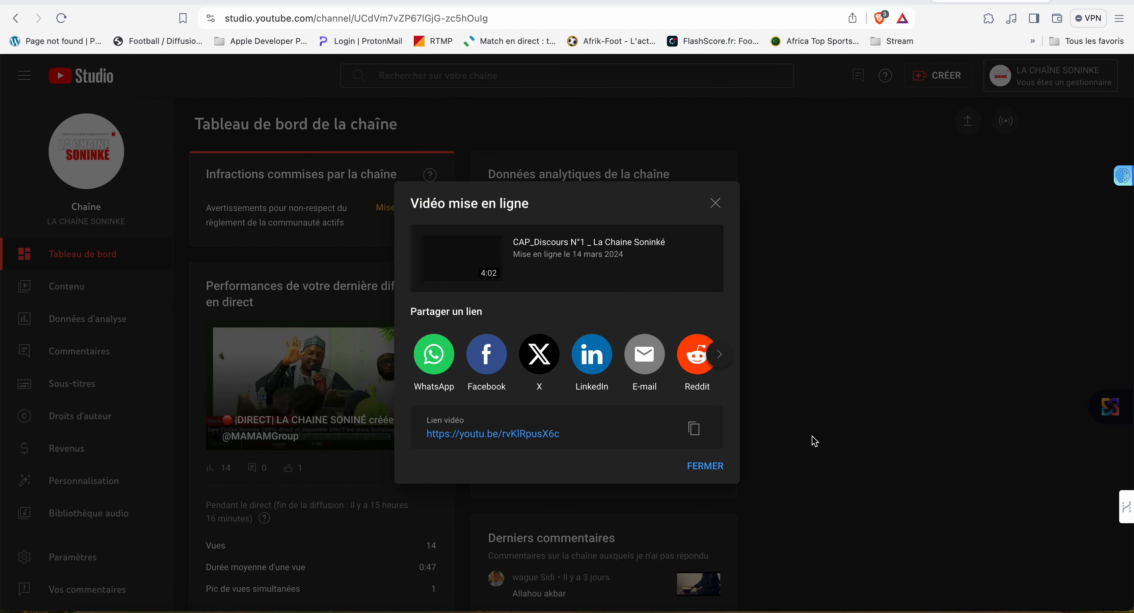
left_click(711, 469)
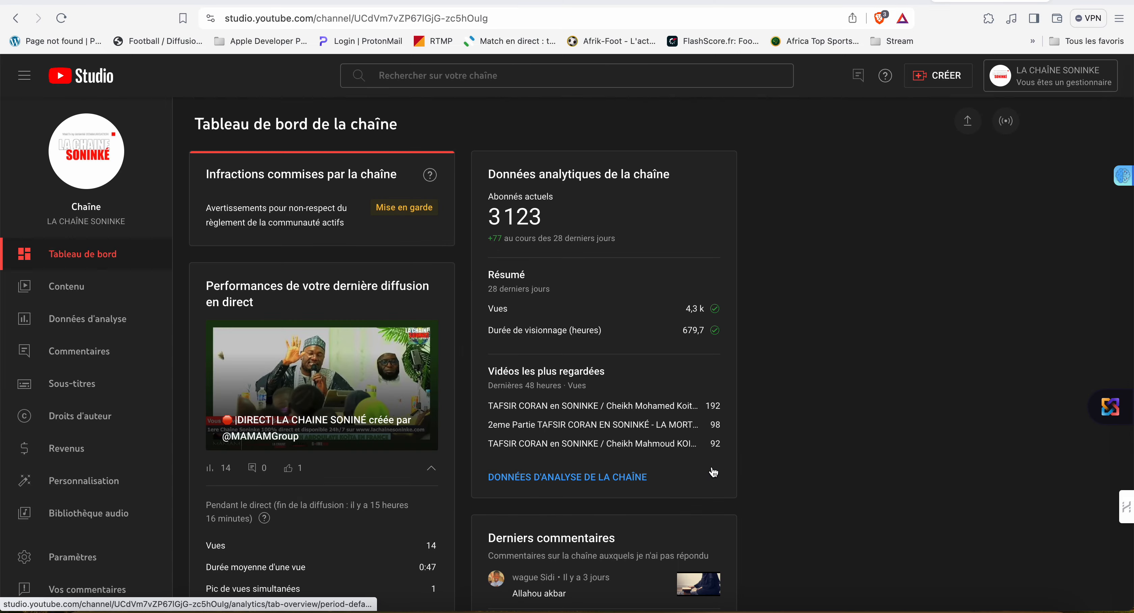
- Open "CAP_Discours N°1 _ La Chaine Soninké" from the channel content, follow its video link and pause playback on the first subtitle
left_click(109, 299)
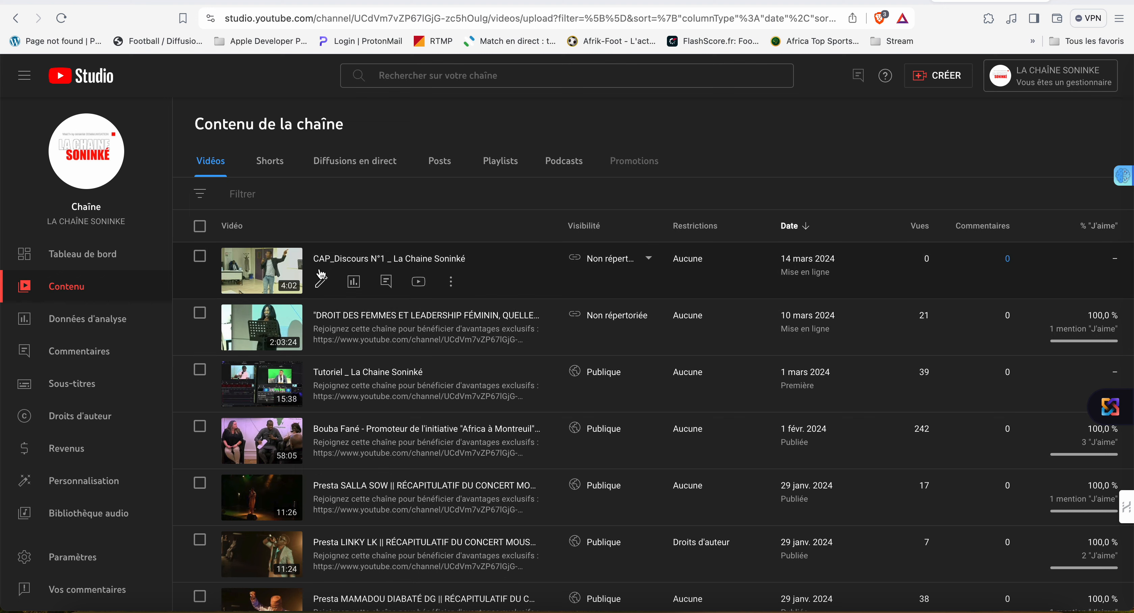
left_click(335, 260)
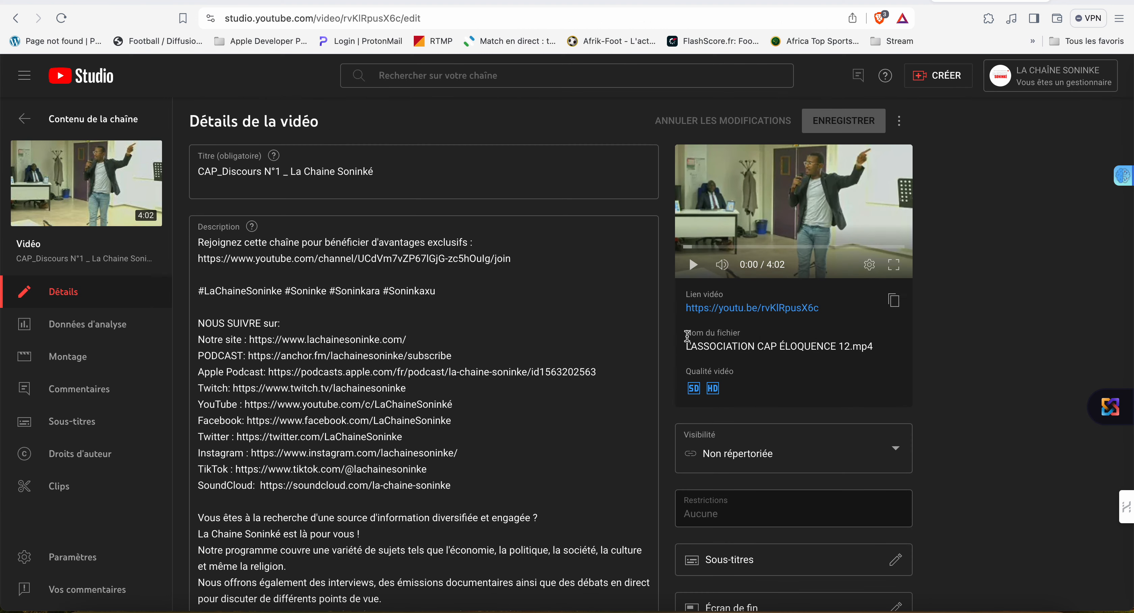
left_click(746, 310)
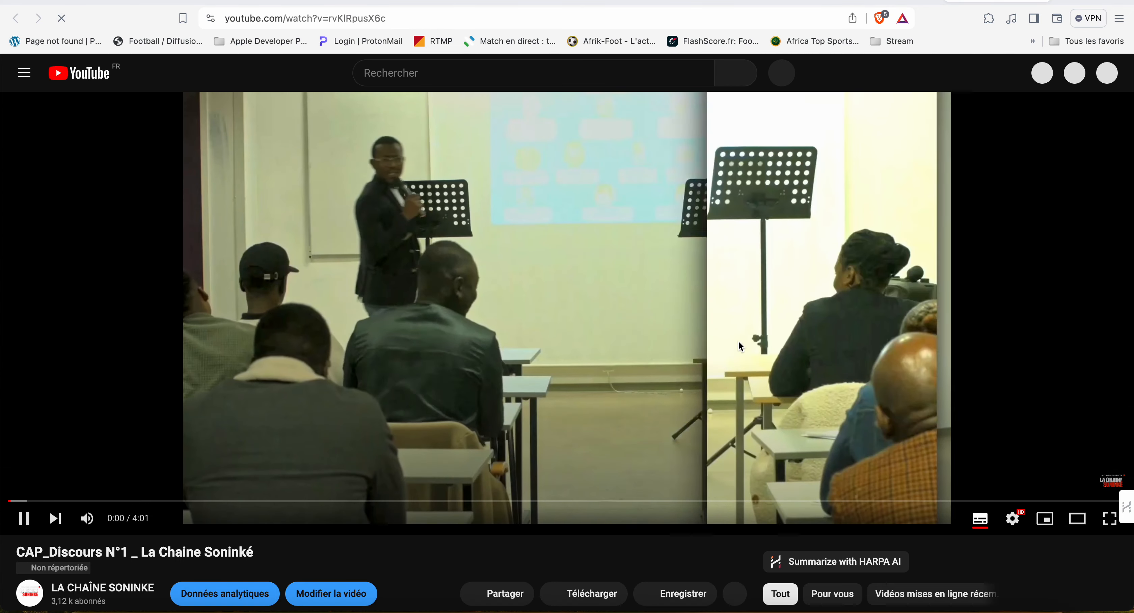
left_click(718, 308)
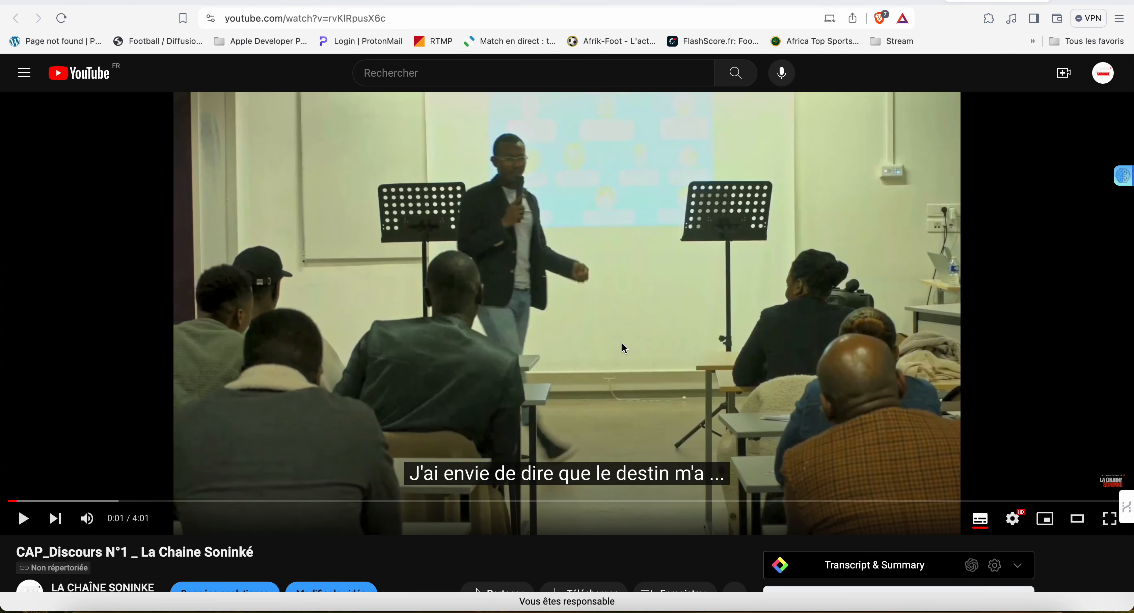
scroll(649, 474, "down", 1)
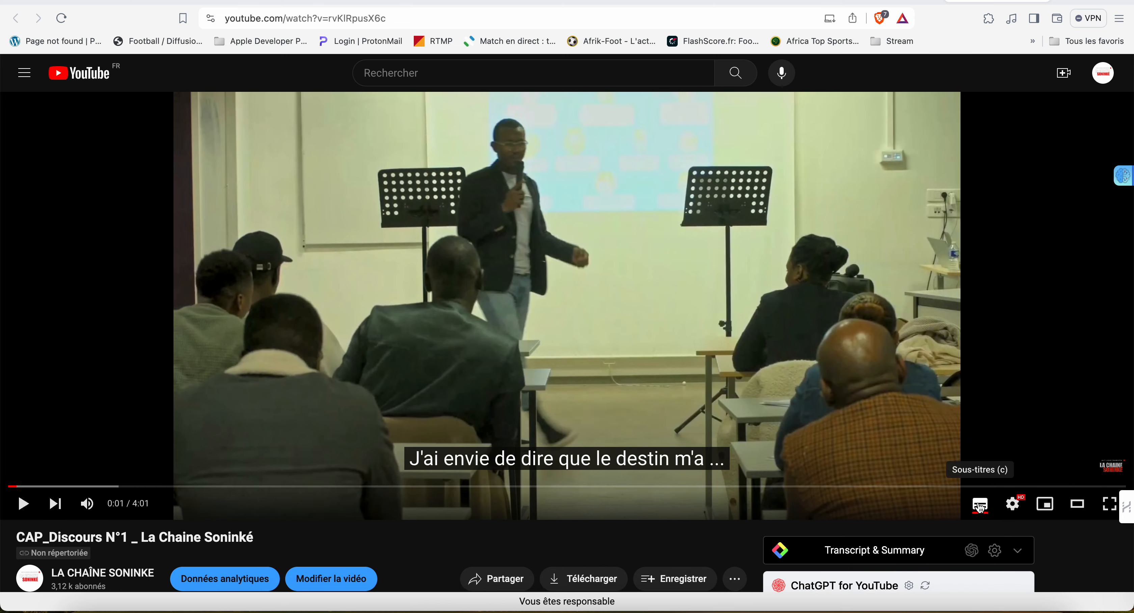
- Auto-translate the video's French subtitles into English (Anglais) and play to 0:04 to check both translated subtitles
left_click(1012, 503)
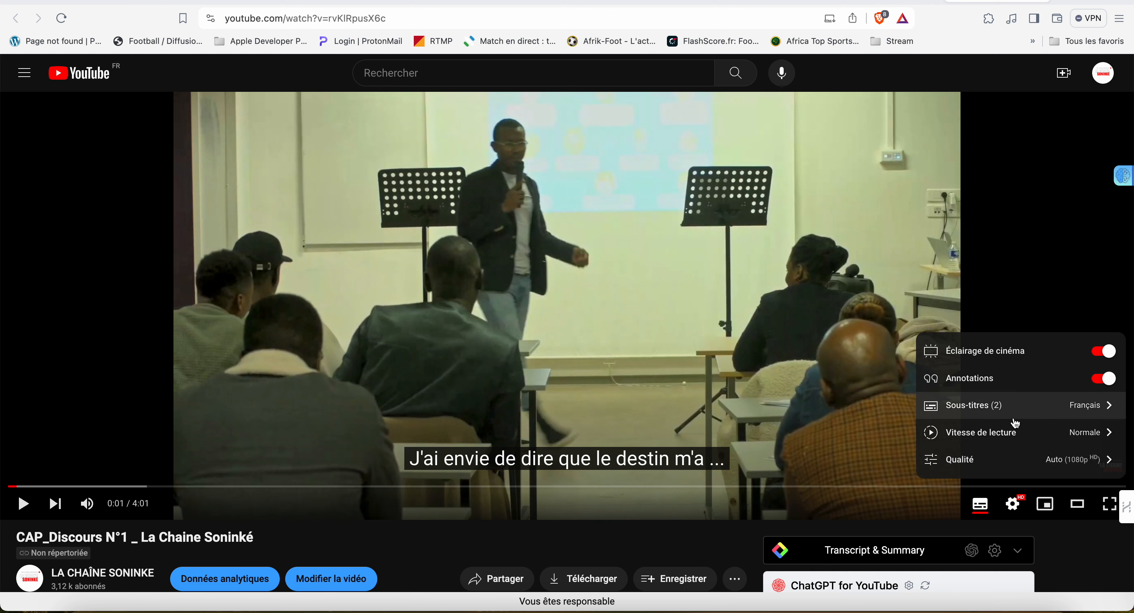
left_click(987, 412)
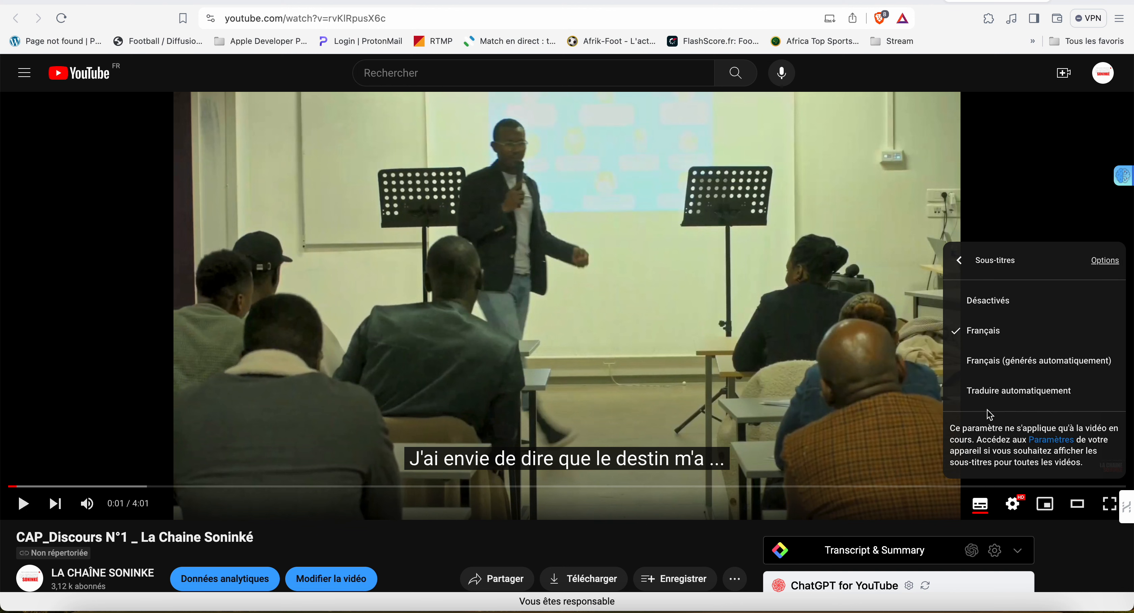
left_click(1027, 391)
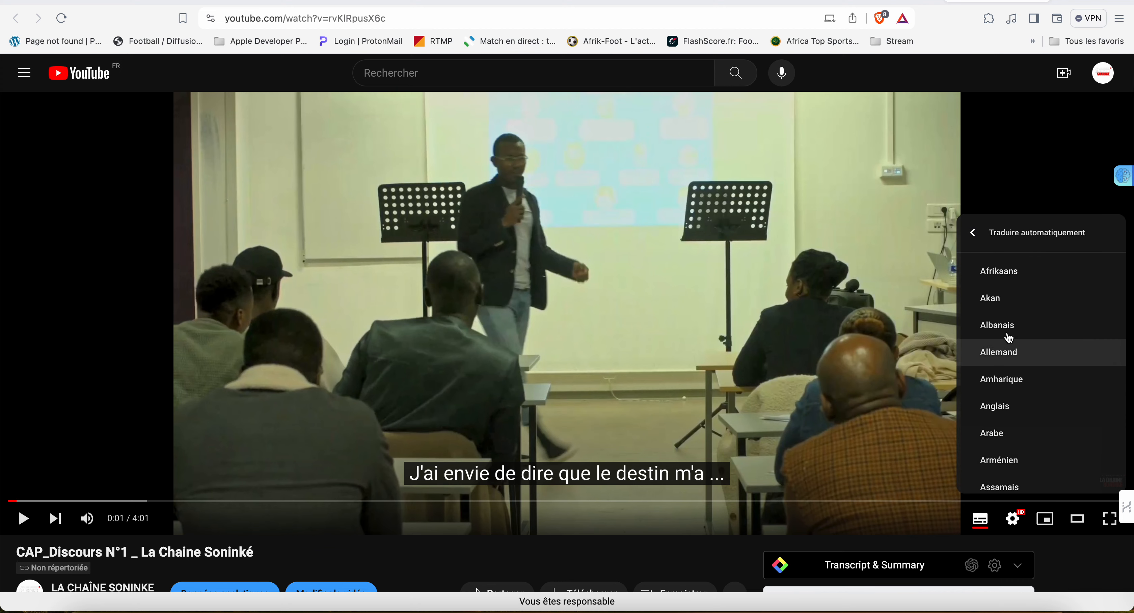
left_click(1006, 406)
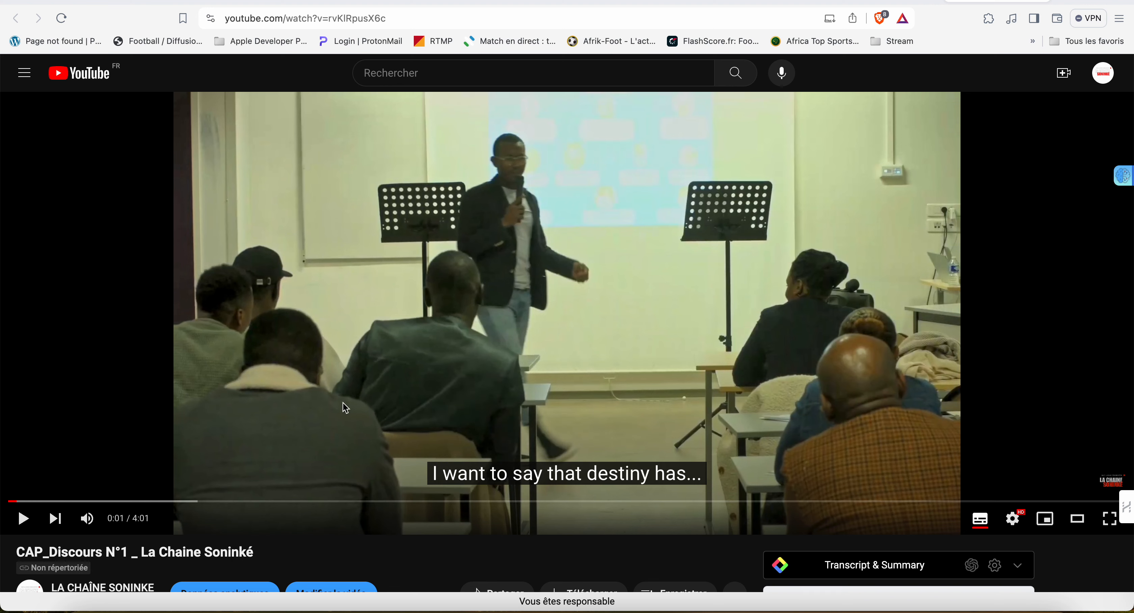
left_click(26, 521)
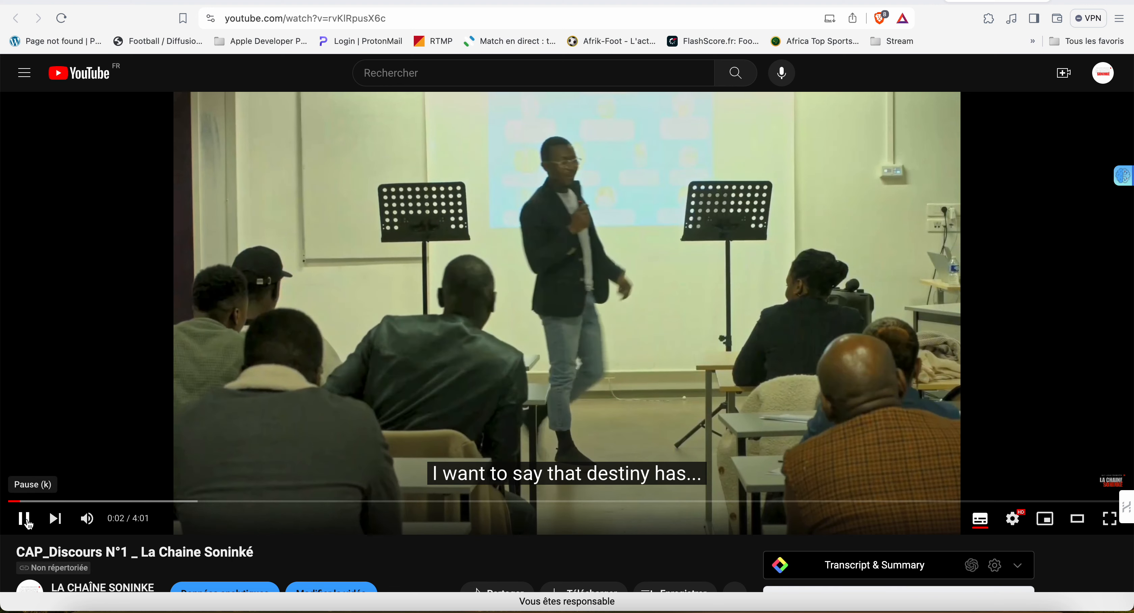
left_click(25, 519)
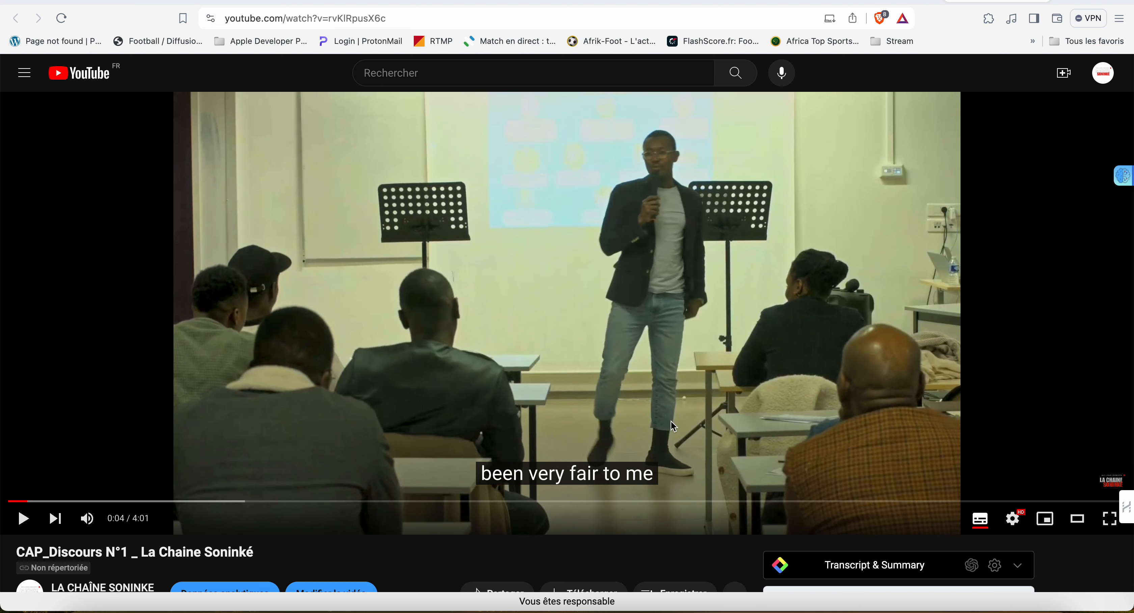
- Change the auto-translation language of the video's subtitles to Arabic (Arabe)
left_click(1012, 518)
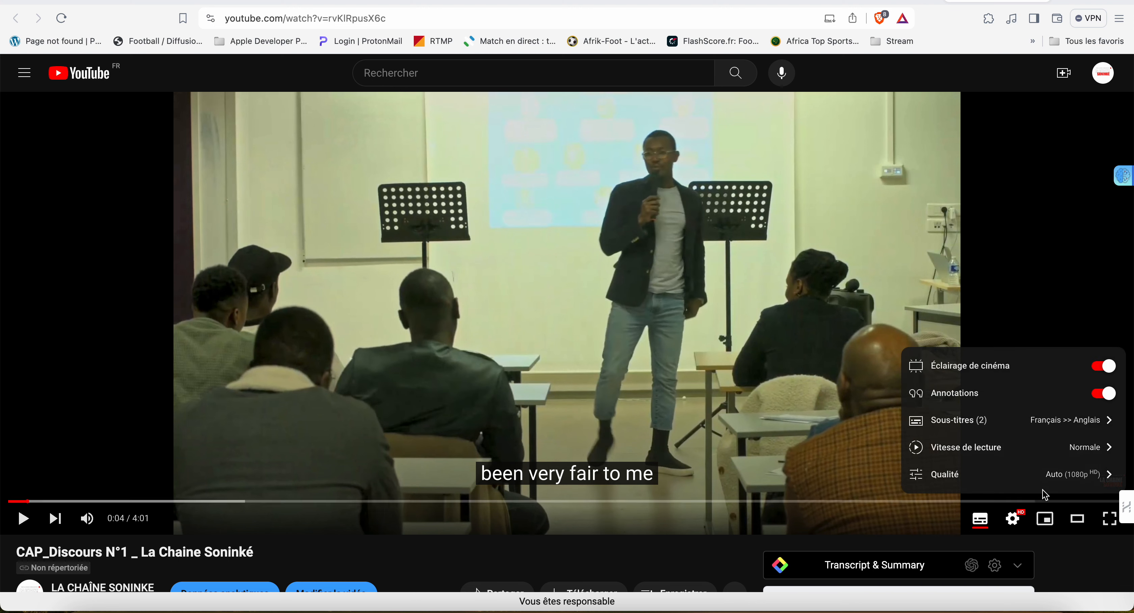
left_click(1083, 423)
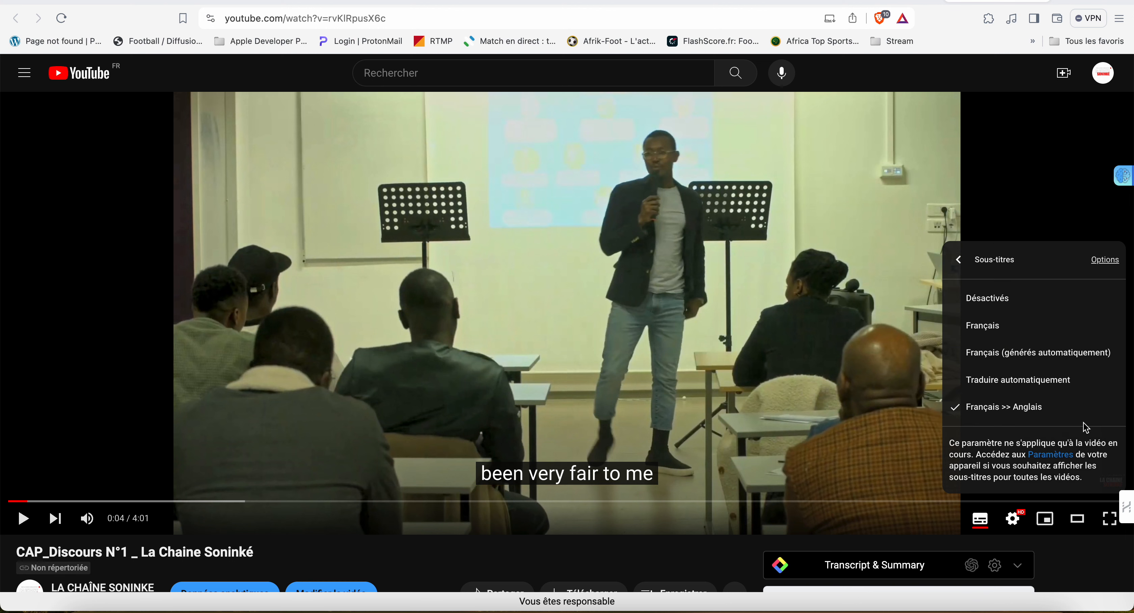
left_click(1046, 384)
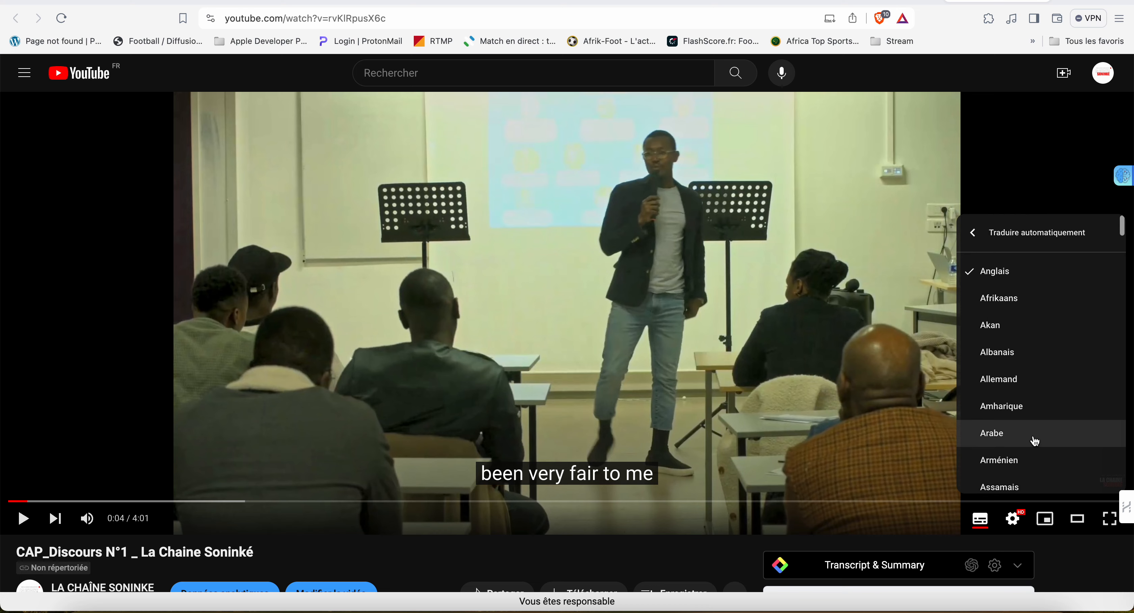
scroll(1030, 436, "down", 1)
left_click(1012, 416)
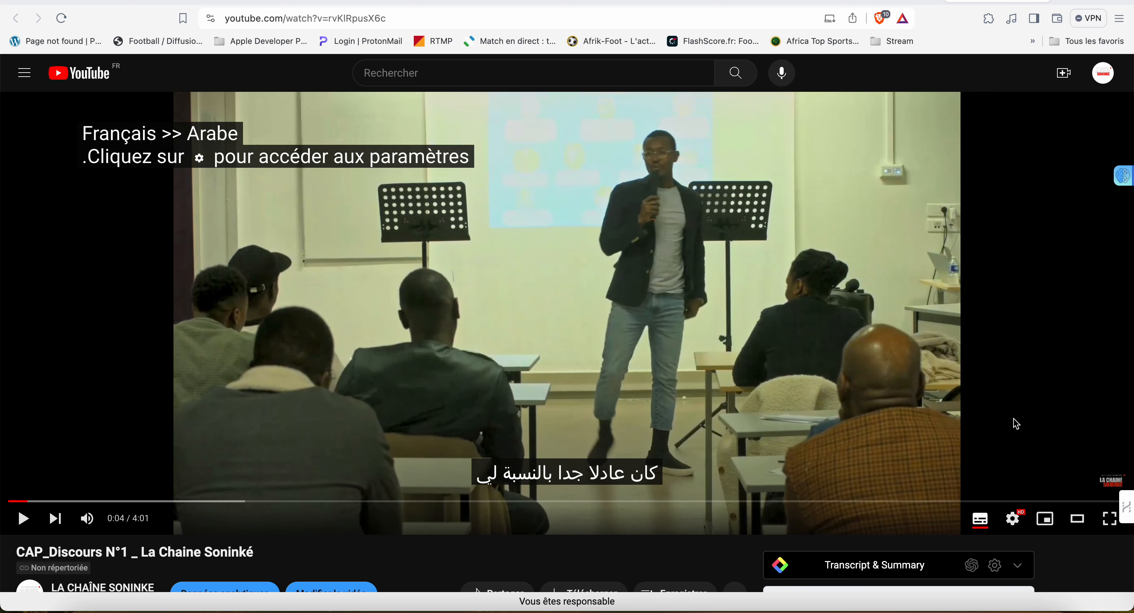
- Play the Arabic-subtitled passage up to 0:05 and switch back to the video's details page in YouTube Studio
left_click(11, 501)
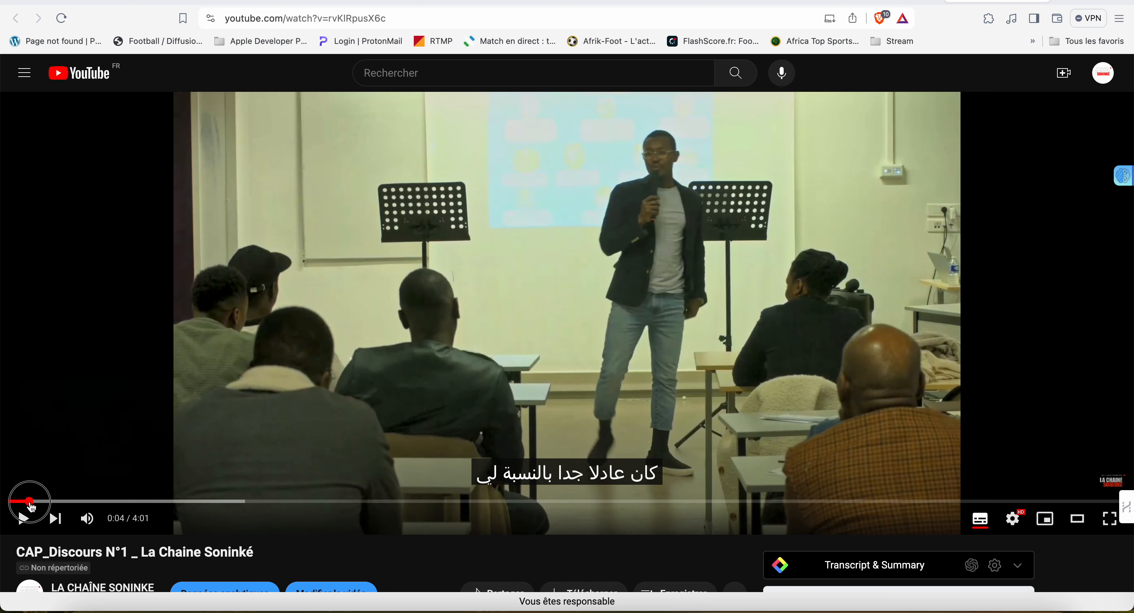
left_click(22, 524)
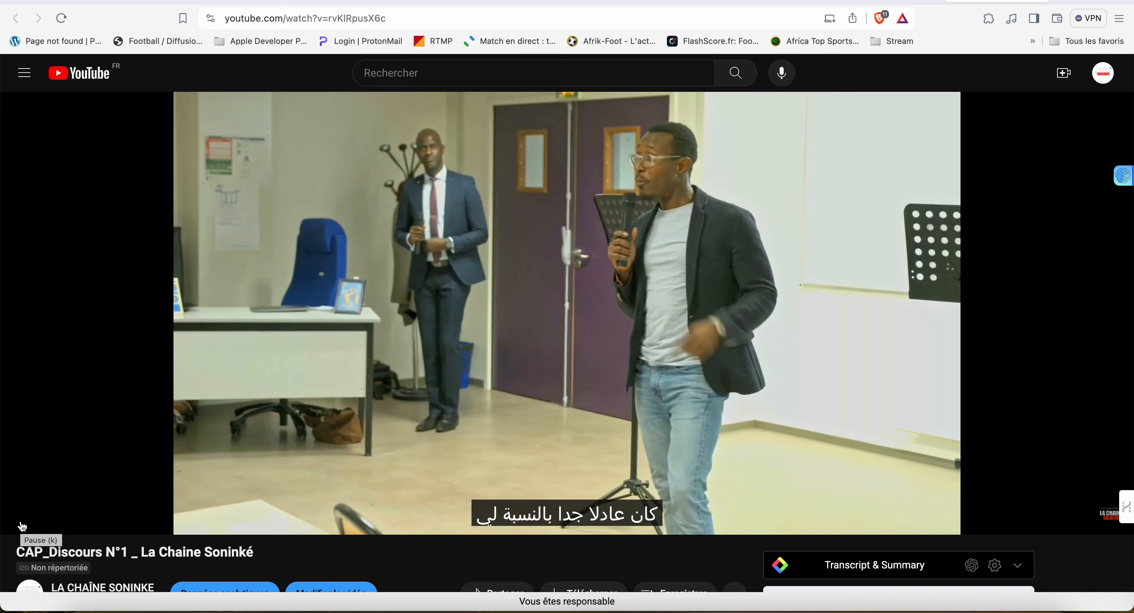
left_click(22, 523)
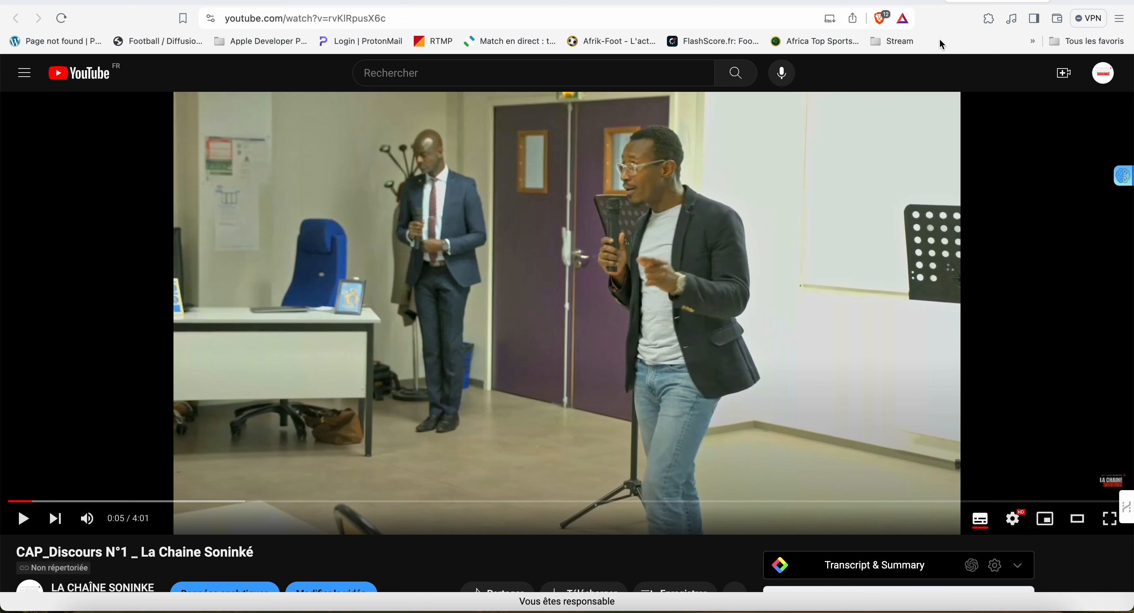
left_click(922, 3)
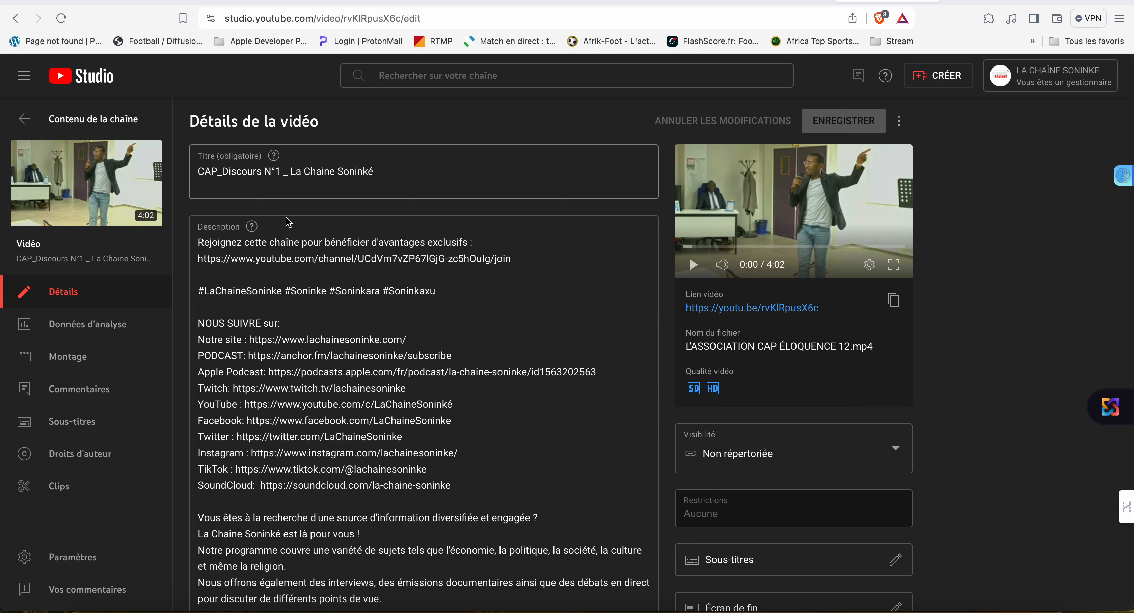
- Open the French subtitles of the "CAP_Discours N°1" video for editing and publish them again
scroll(487, 465, "down", 1)
scroll(487, 465, "down", 2)
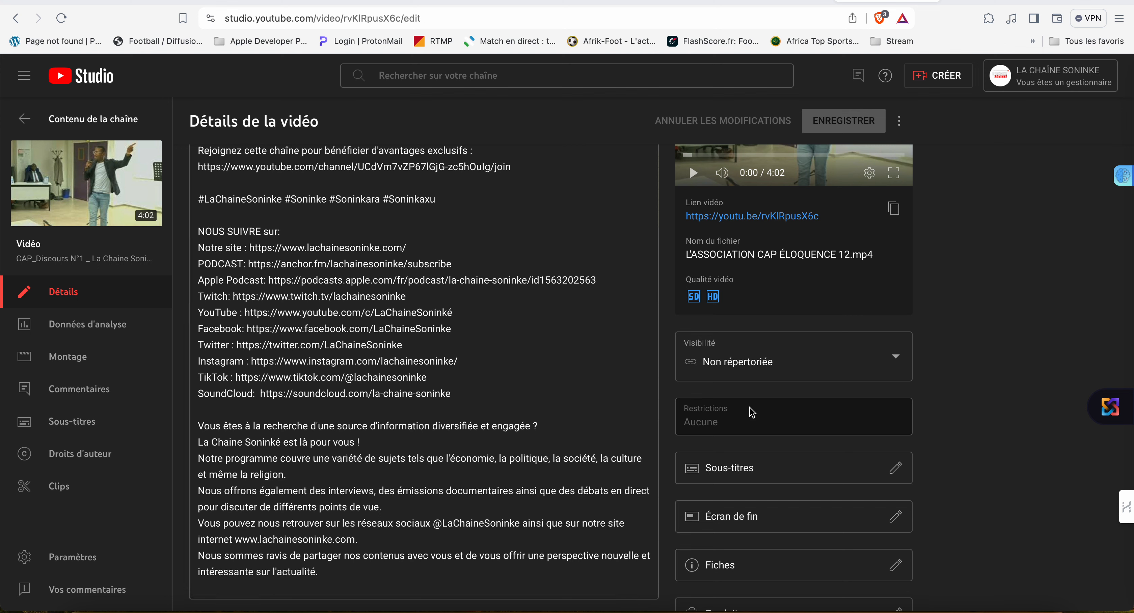
left_click(895, 468)
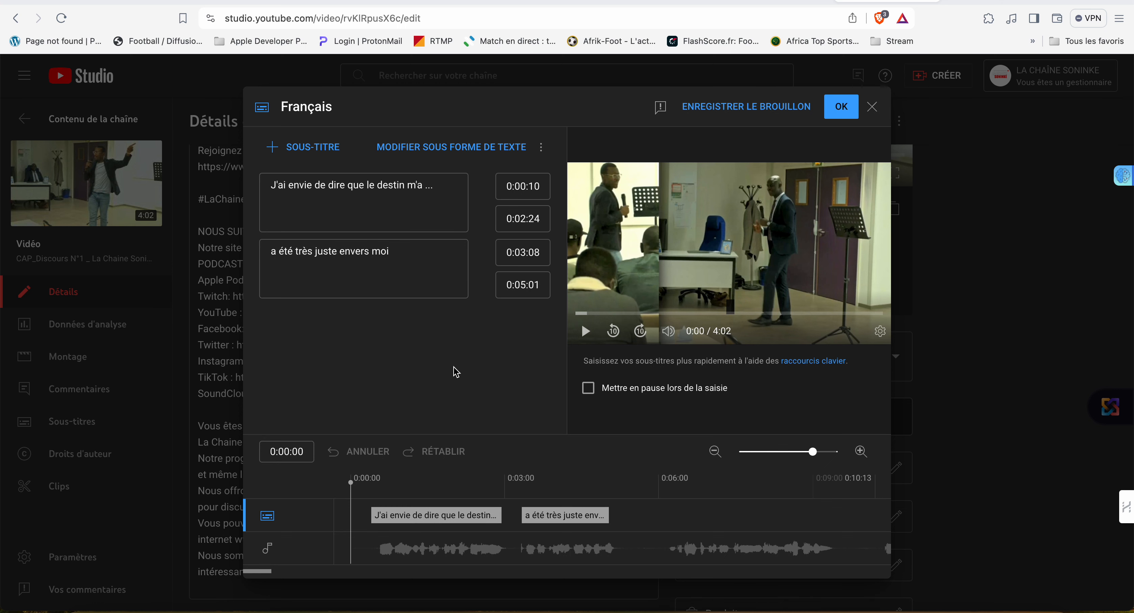
left_click(851, 112)
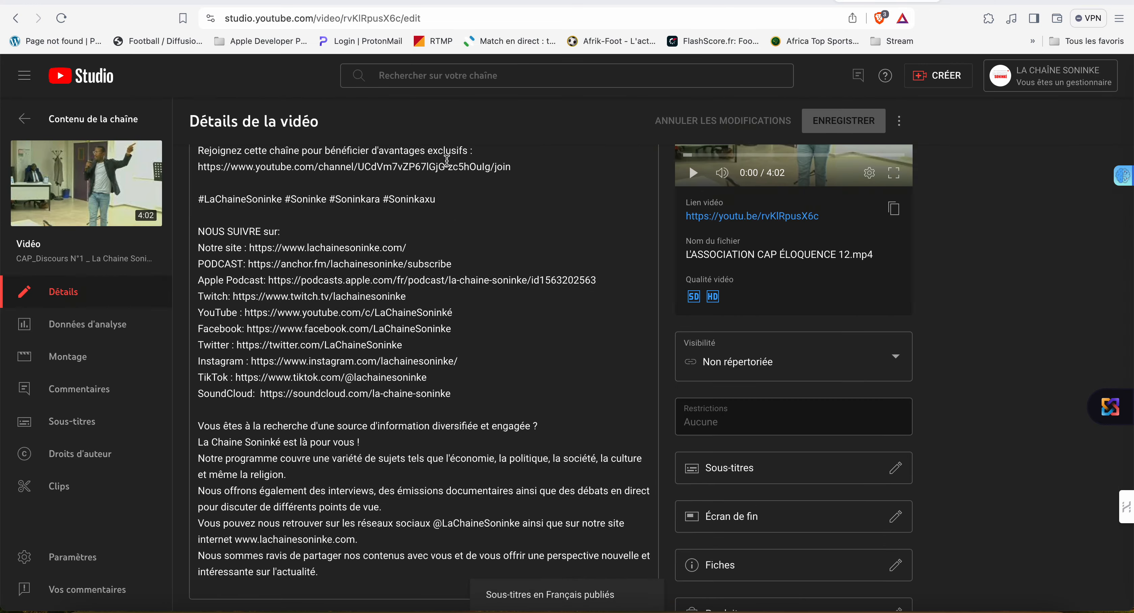
- Return to the channel content, open the details of the 58:05 "Africa à Montreuil" video and open its French subtitles for editing
left_click(24, 118)
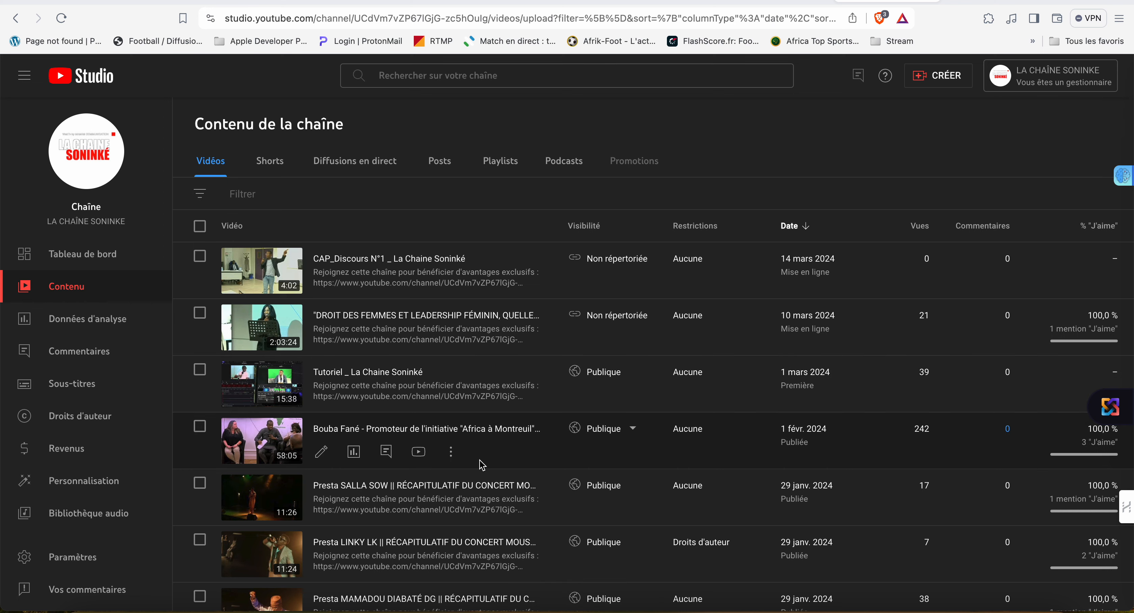
scroll(482, 464, "down", 1)
scroll(418, 436, "up", 1)
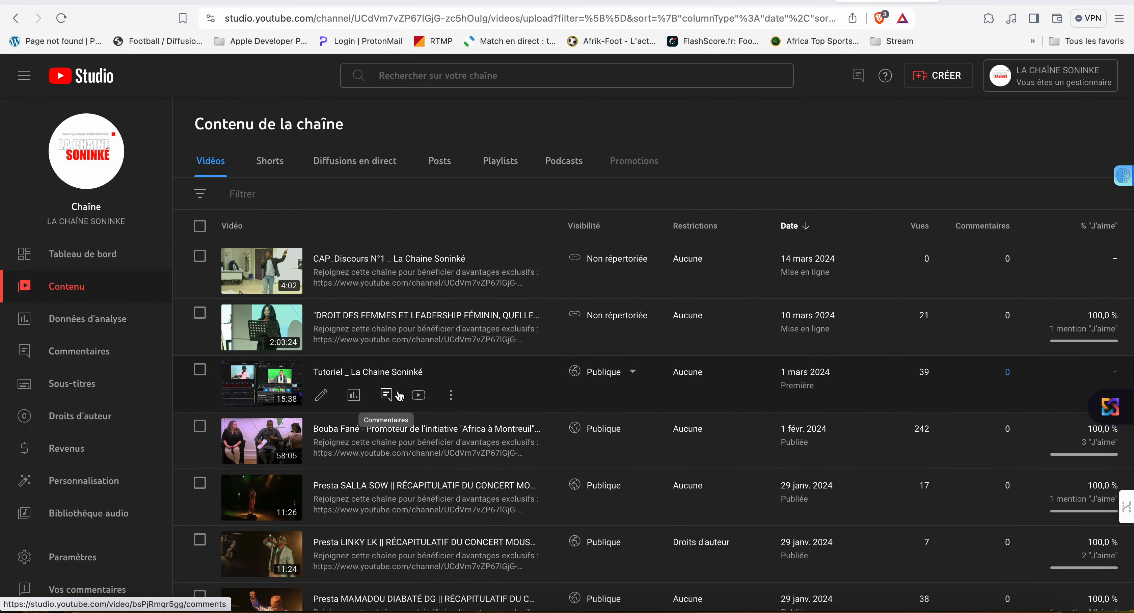
scroll(399, 396, "down", 5)
scroll(399, 396, "up", 5)
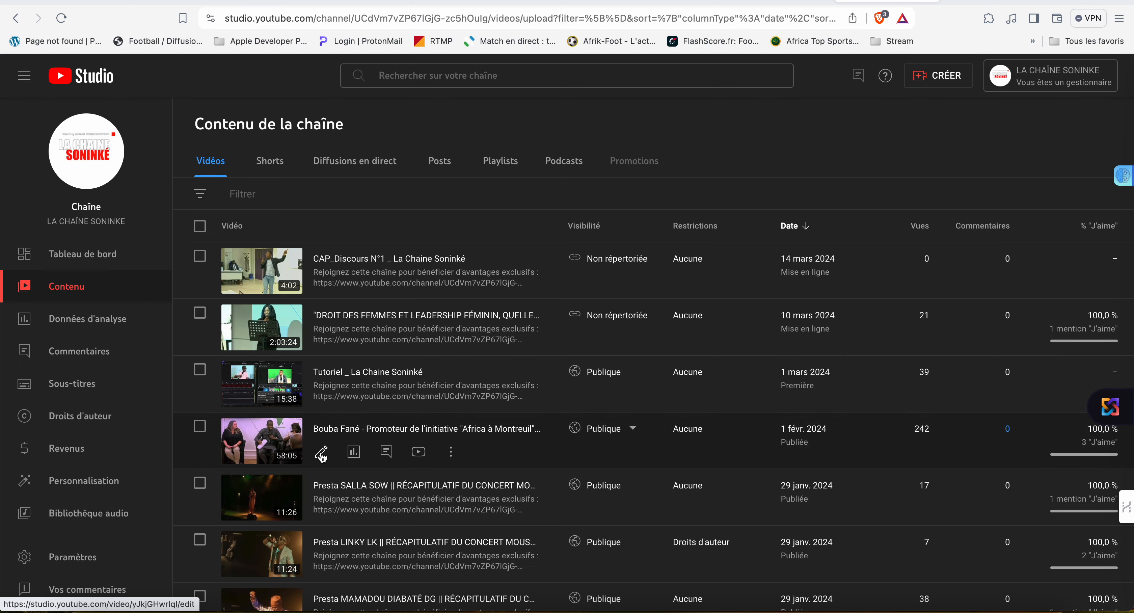
left_click(321, 450)
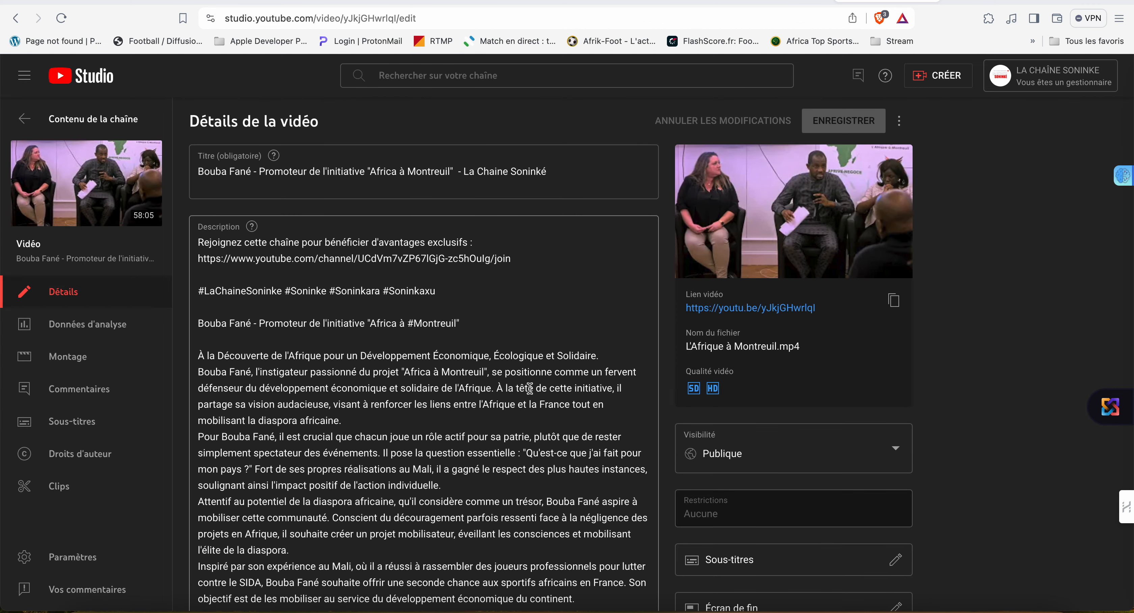
scroll(758, 507, "down", 3)
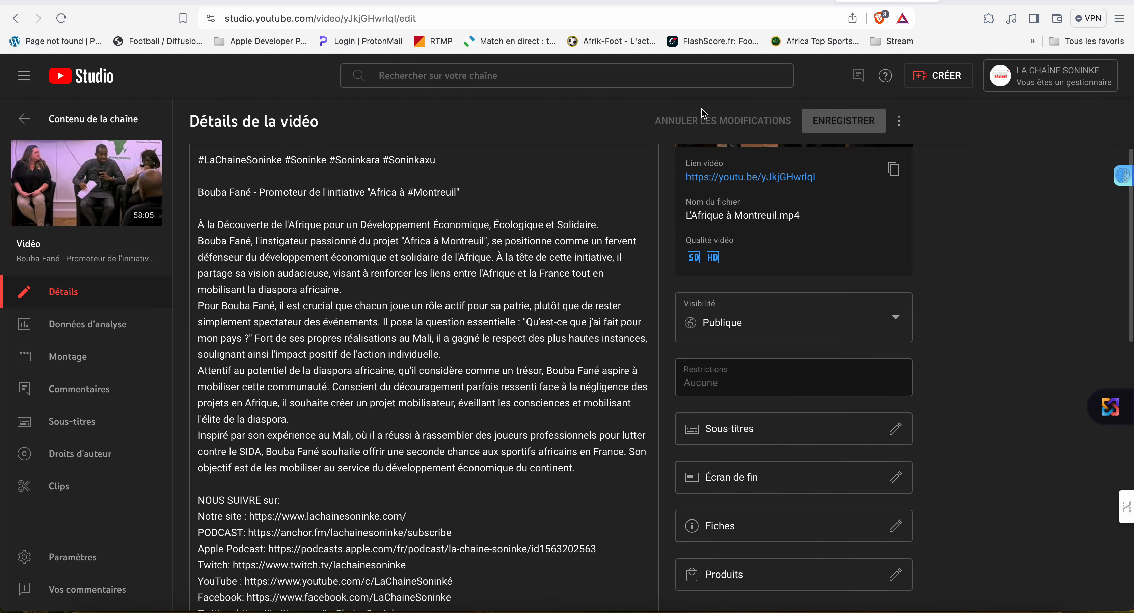
left_click(839, 439)
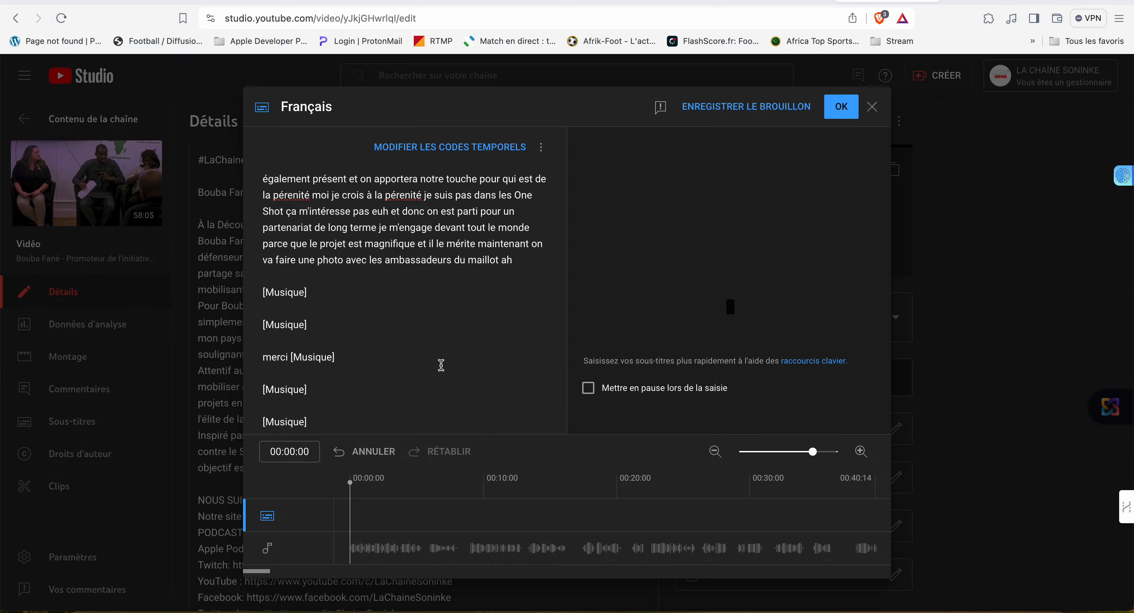
- Examine the full French transcript of the "Africa à Montreuil" video and several of its timed subtitle blocks on the timeline
scroll(441, 365, "up", 10)
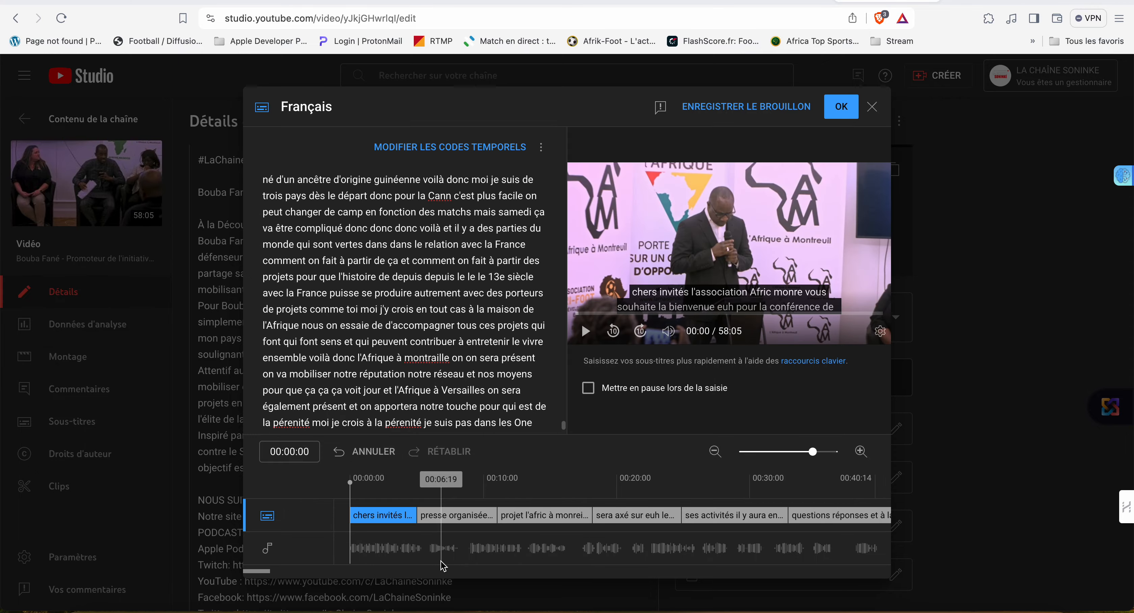
scroll(434, 242, "down", 15)
scroll(433, 242, "down", 15)
scroll(433, 242, "up", 15)
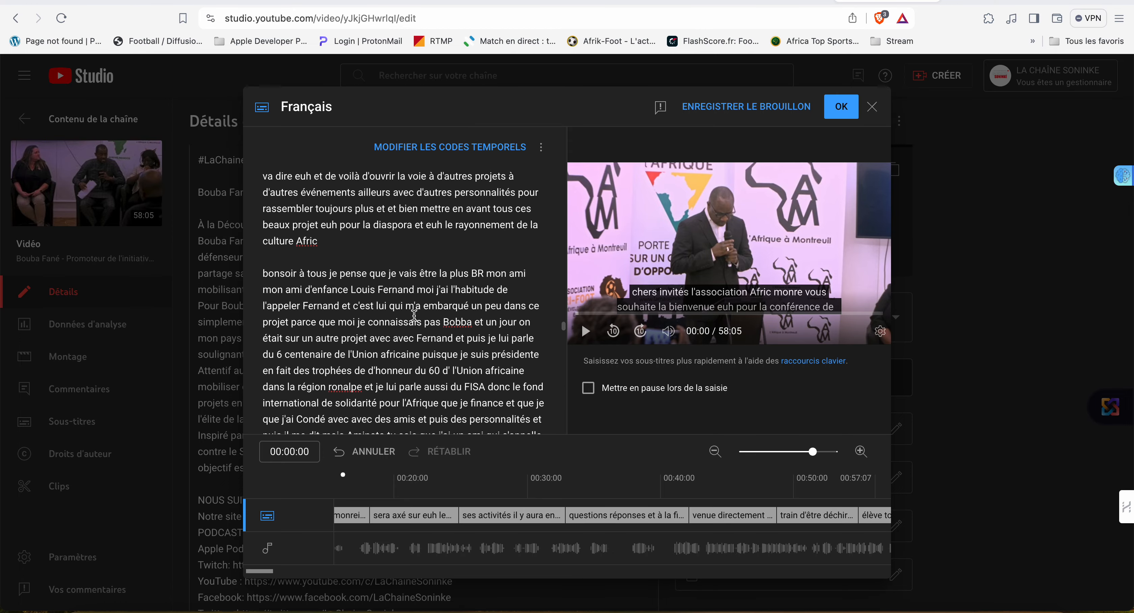
scroll(428, 306, "up", 4)
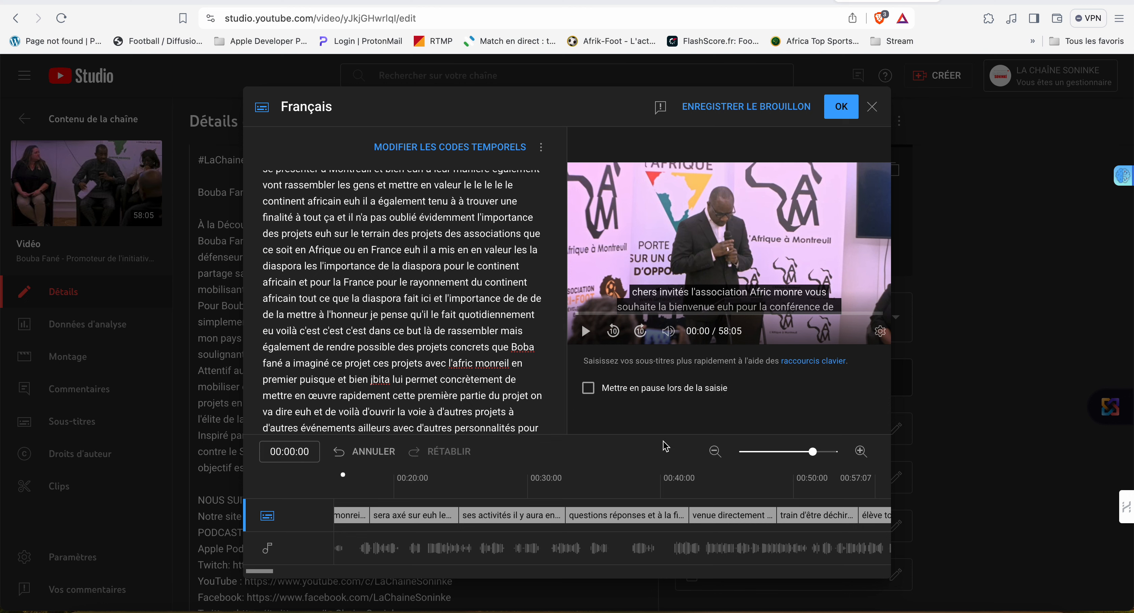
left_click(647, 513)
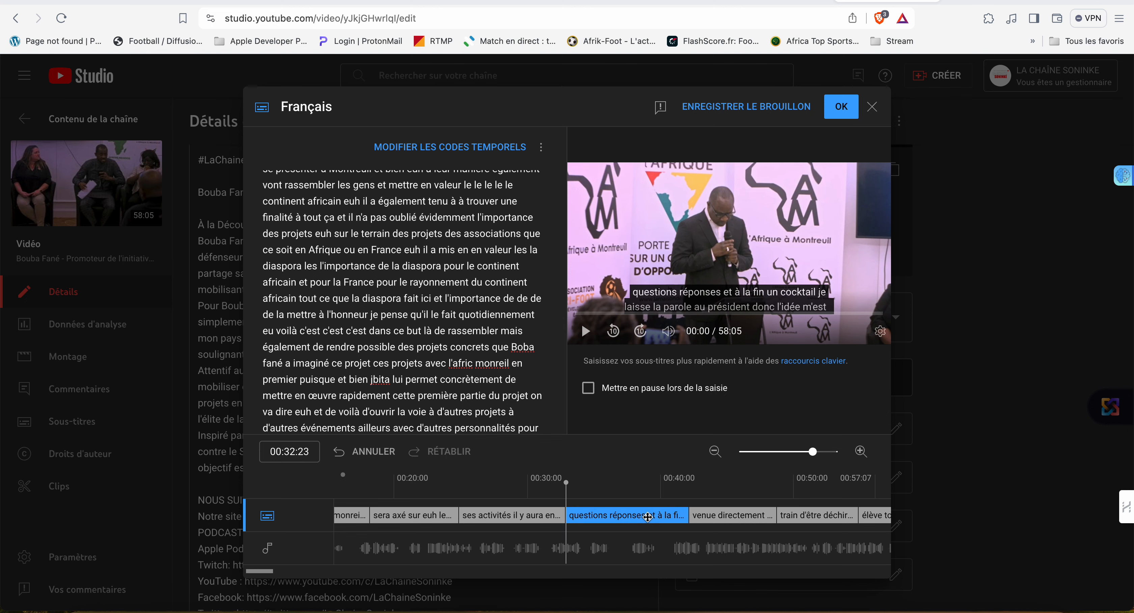
left_click(542, 516)
left_click(430, 514)
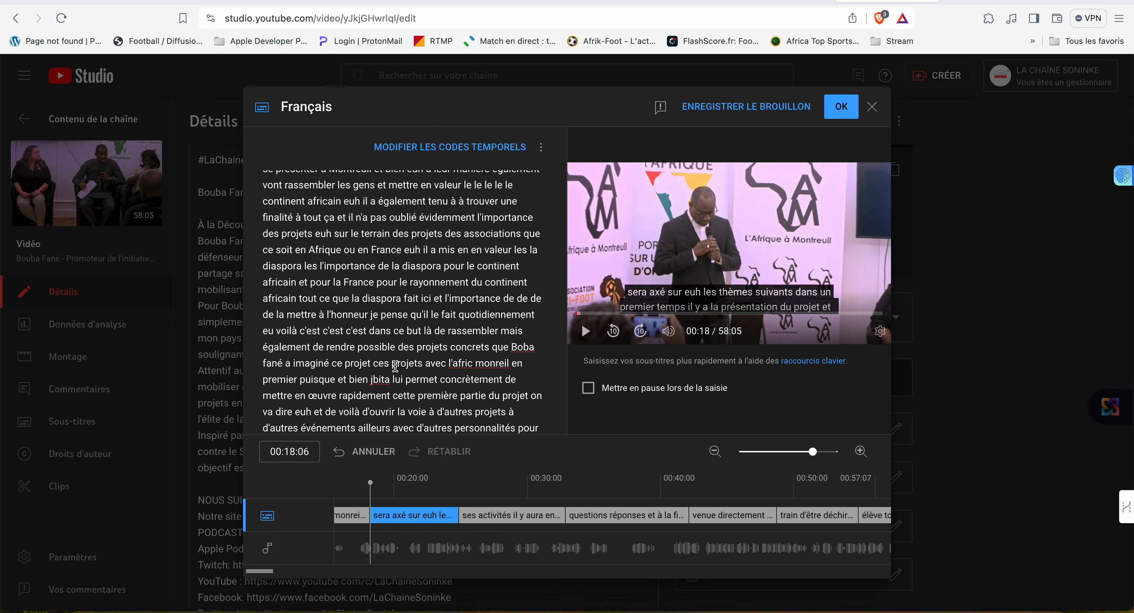
scroll(401, 298, "up", 2)
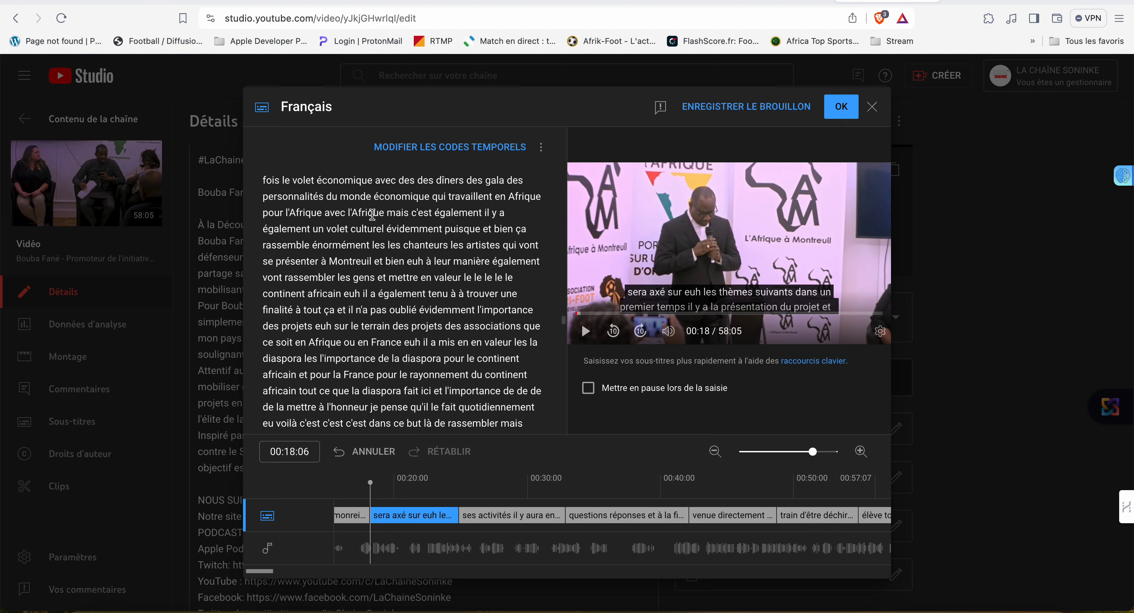
scroll(372, 215, "up", 10)
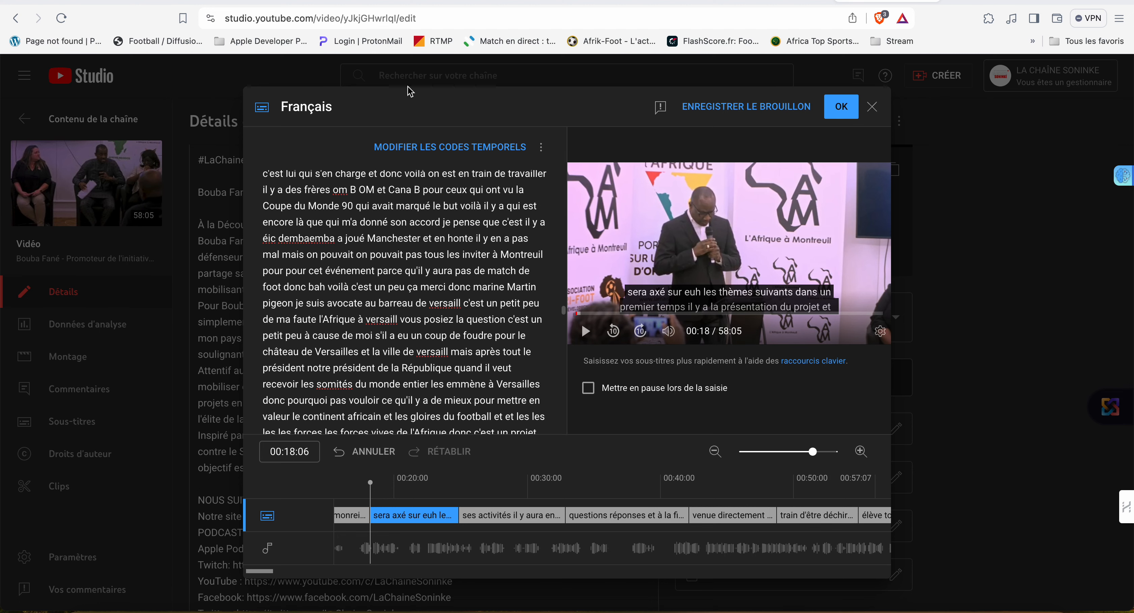
- Switch the French subtitles to time-code editing and play the first subtitle from the beginning to 0:02
left_click(443, 148)
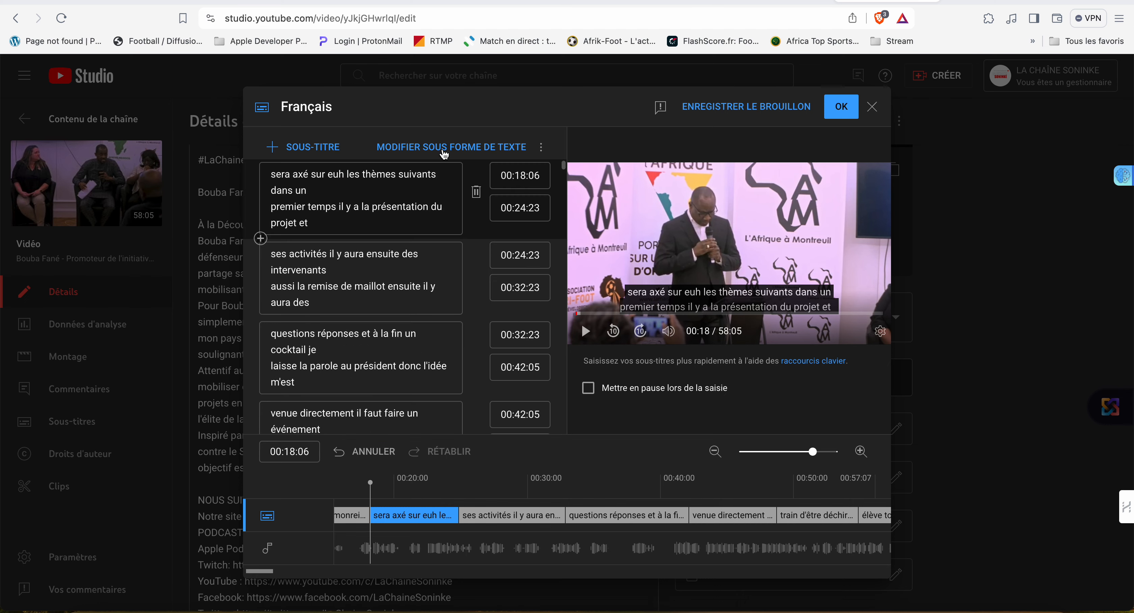
scroll(352, 291, "down", 1)
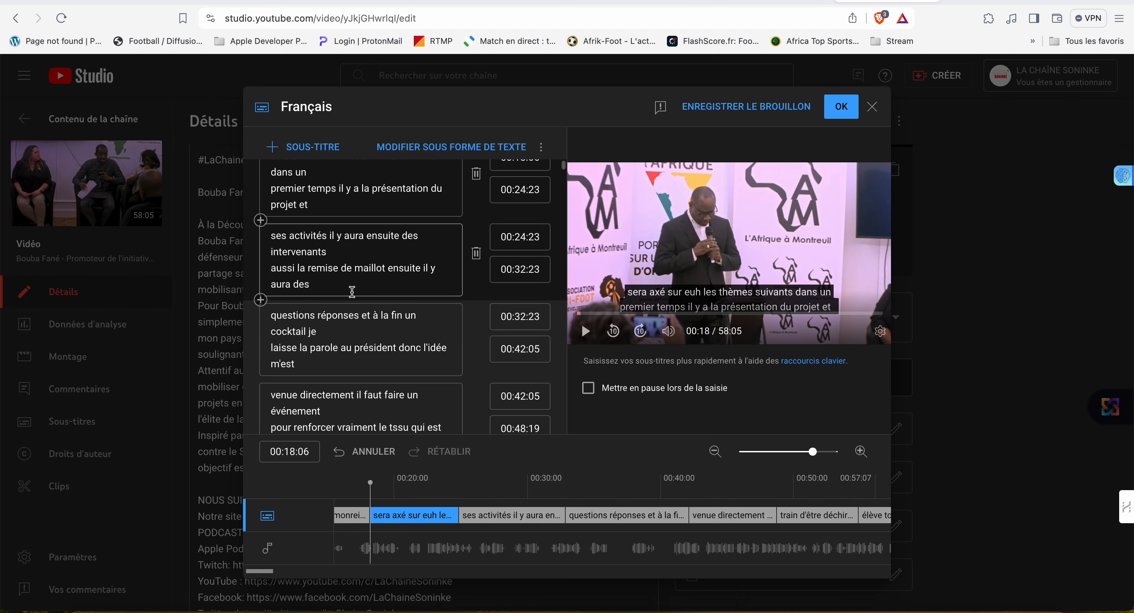
scroll(367, 257, "up", 5)
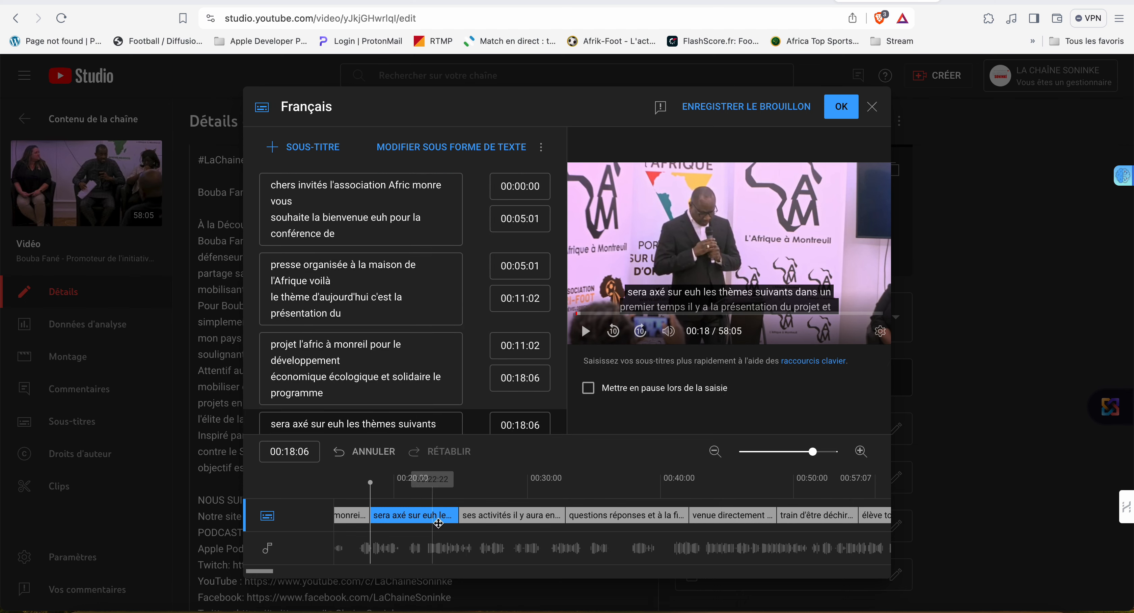
scroll(438, 523, "left", 5)
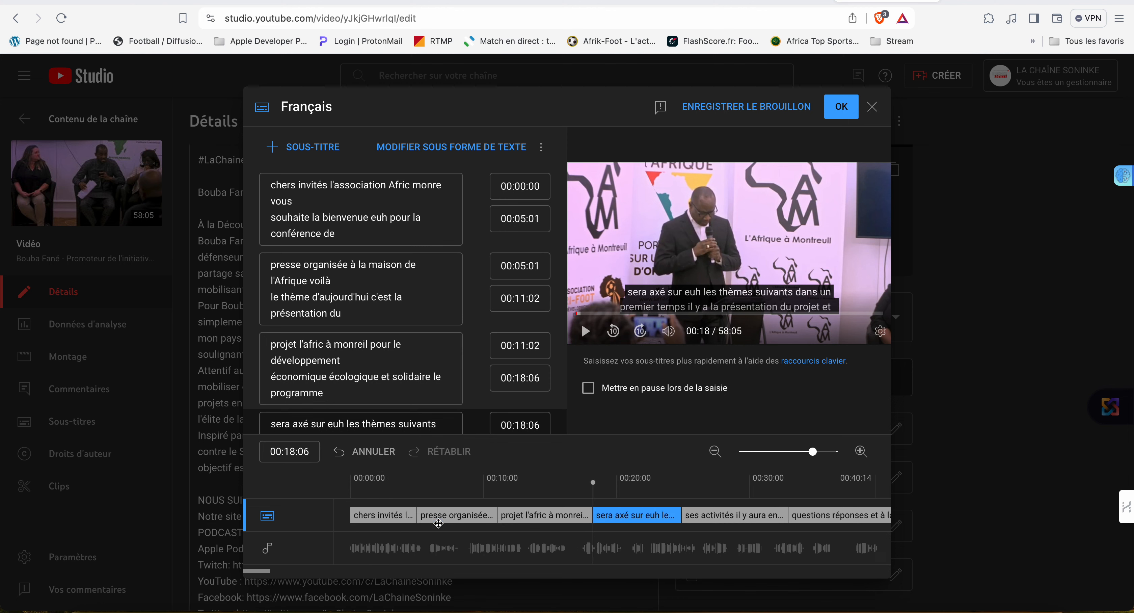
left_click(350, 482)
key("space")
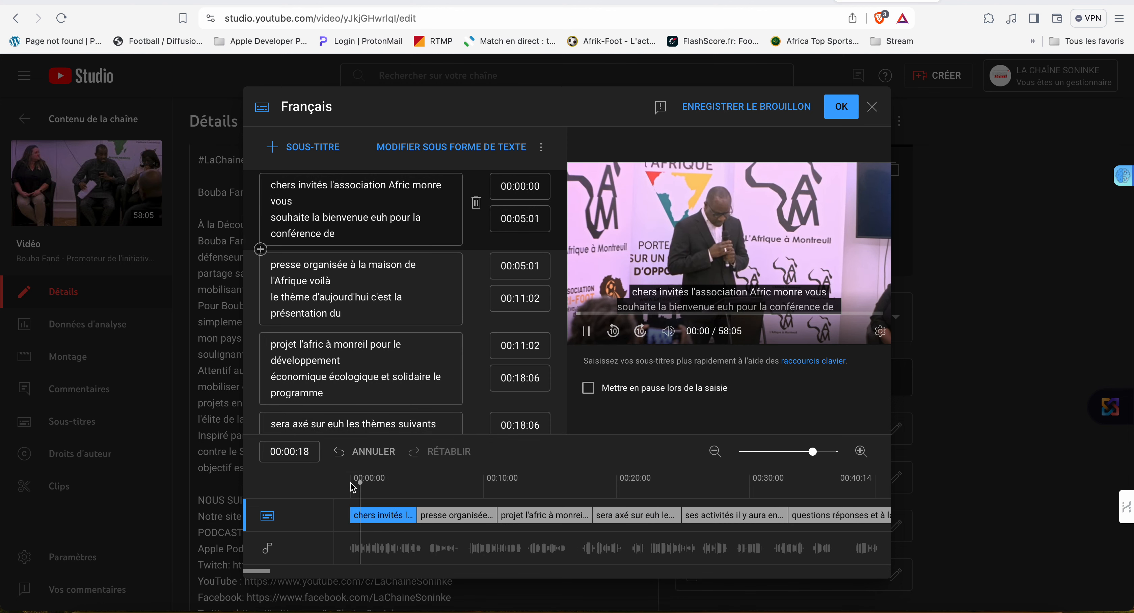
key("space")
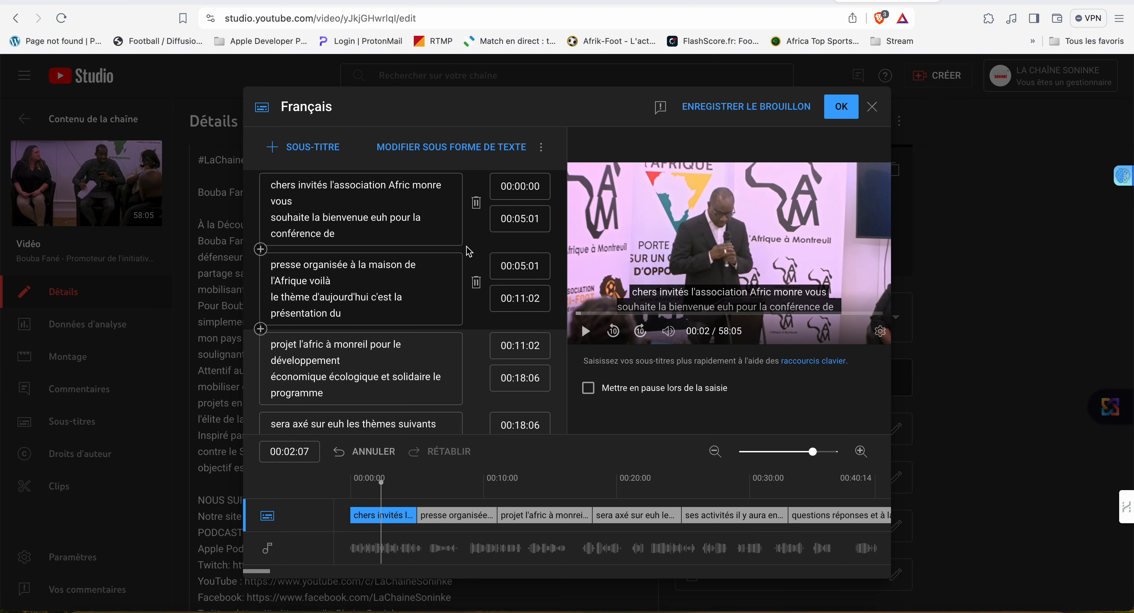
- Correct "Afric monre" to "Africa Montreuil" in the first subtitle
key("BackSpace")
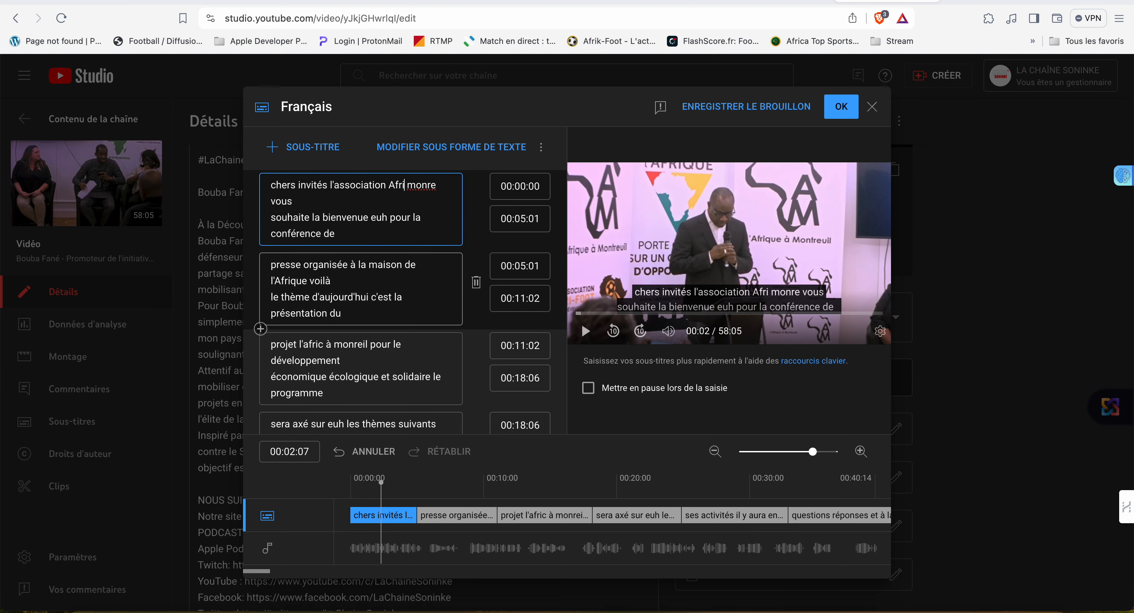
type("ca")
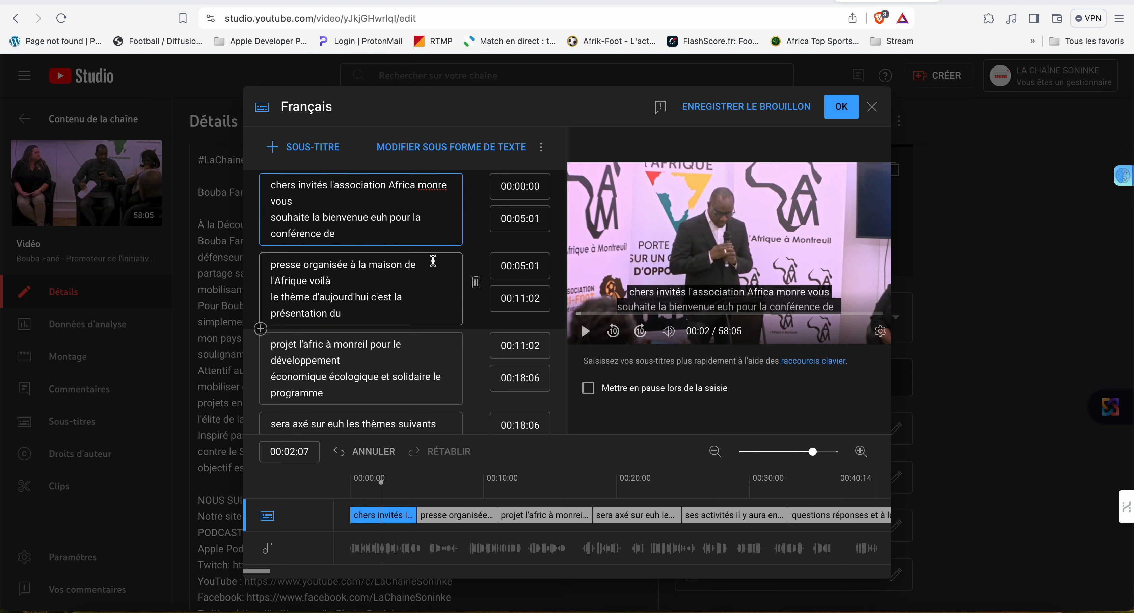
type(" Montreuil")
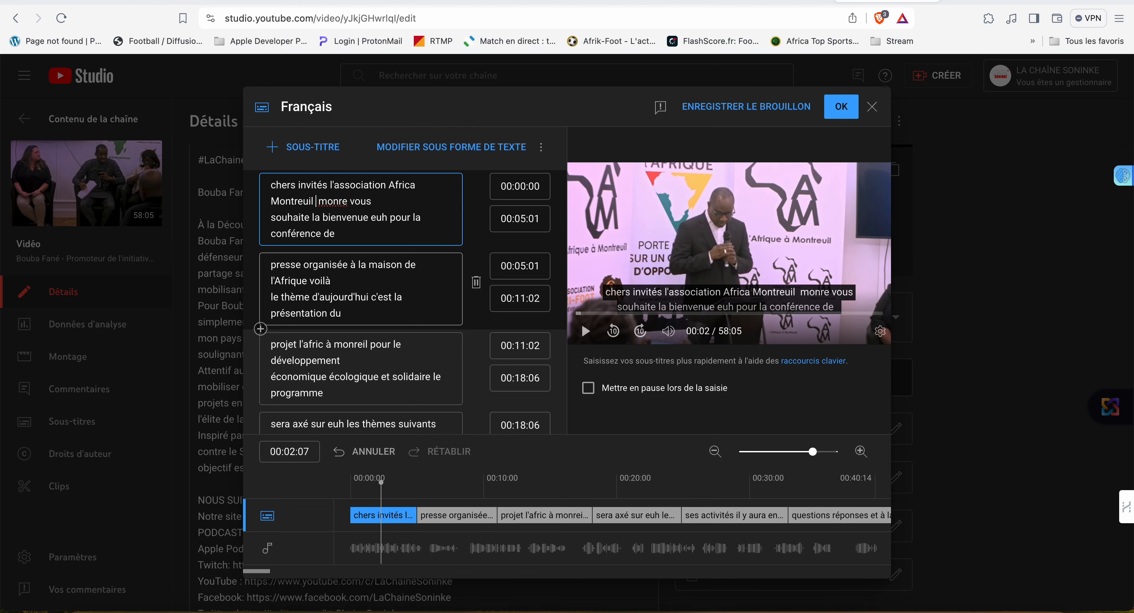
key("shift+Right")
key("shift+Right")
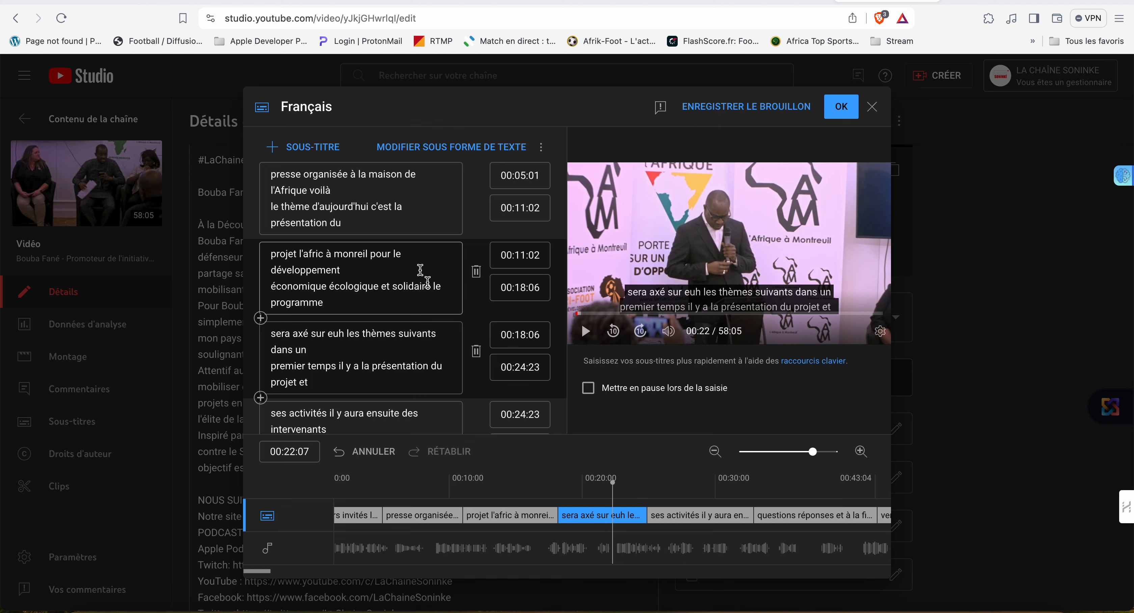
scroll(347, 206, "up", 2)
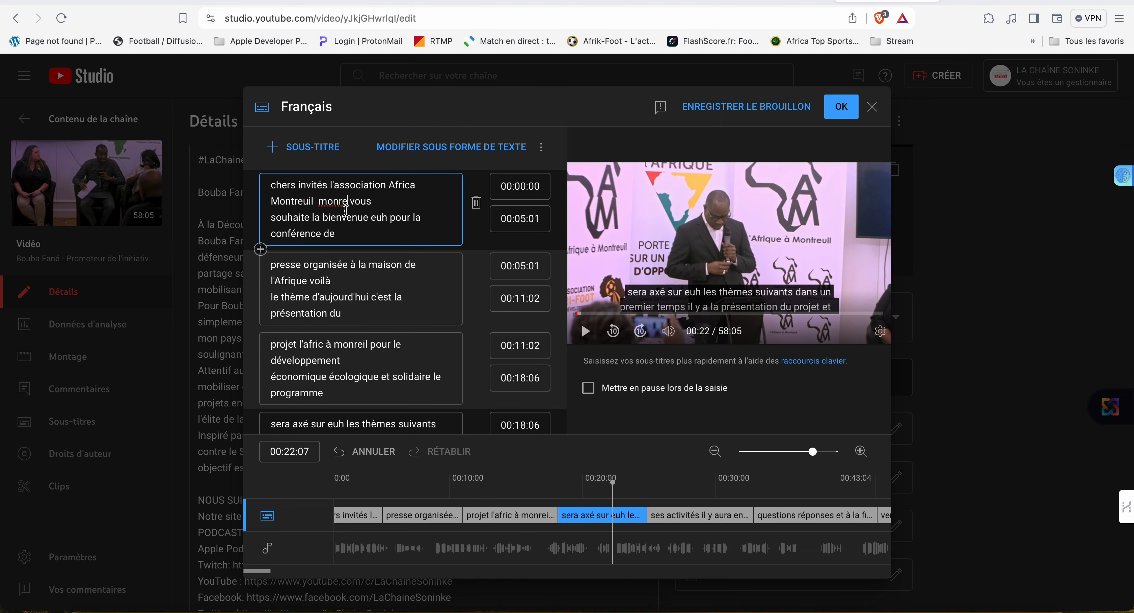
key("BackSpace")
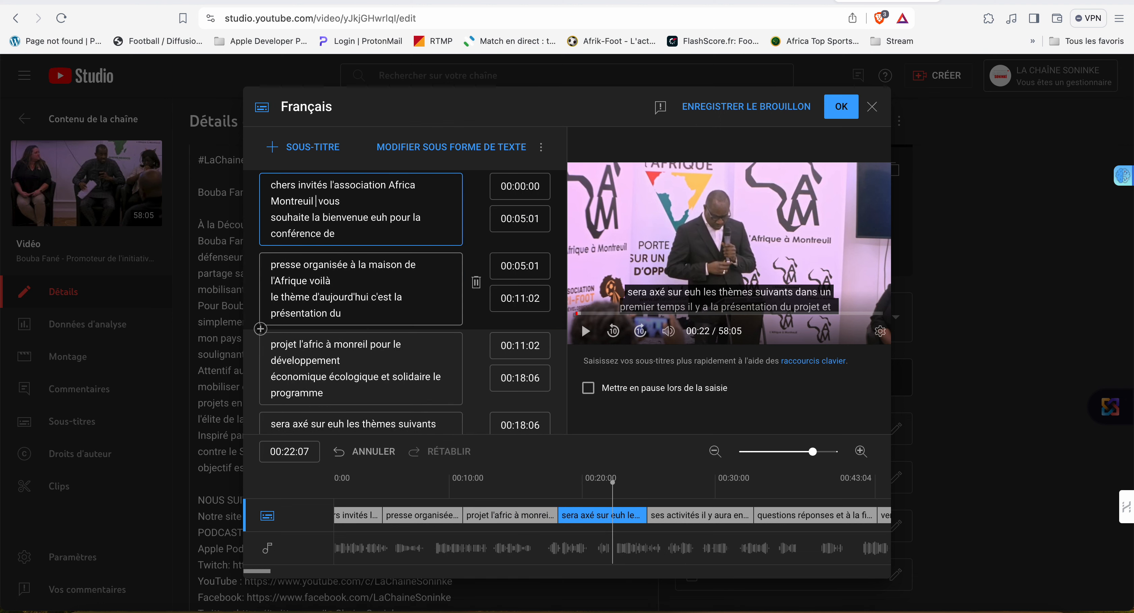
- Remove the filler word "euh" after "bienvenue" in the first subtitle and replay the passage up to 0:05
scroll(361, 478, "left", 2)
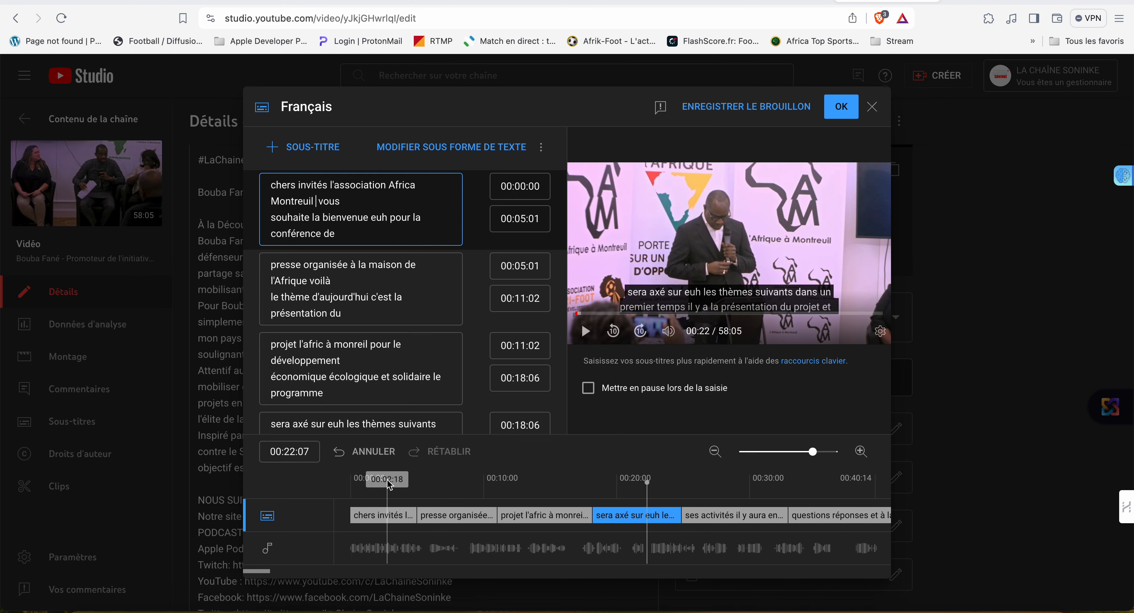
left_click(359, 478)
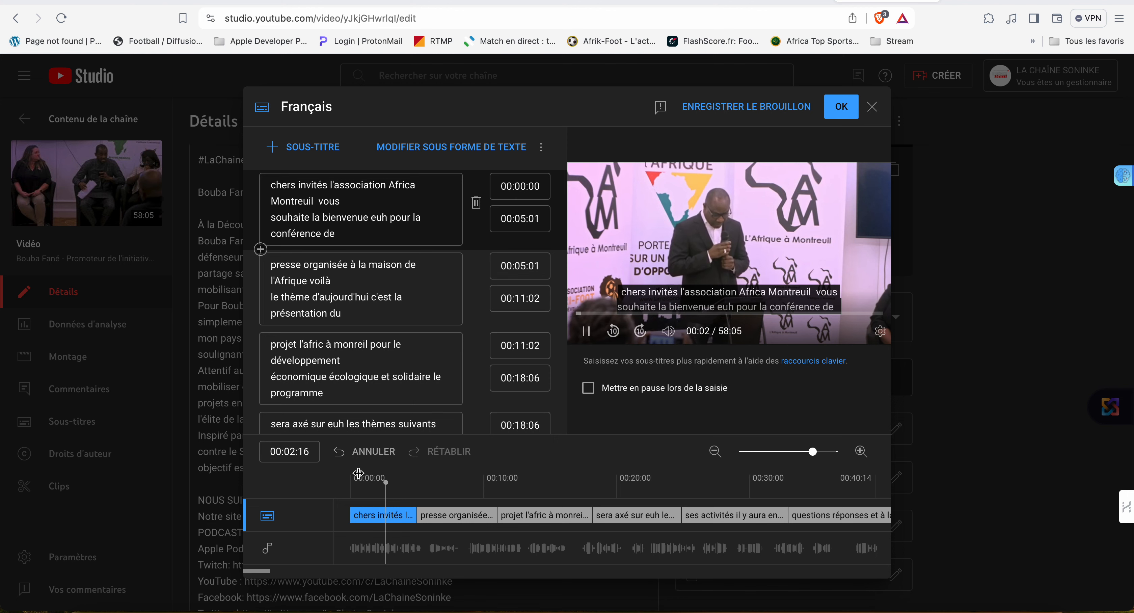
left_click(324, 207)
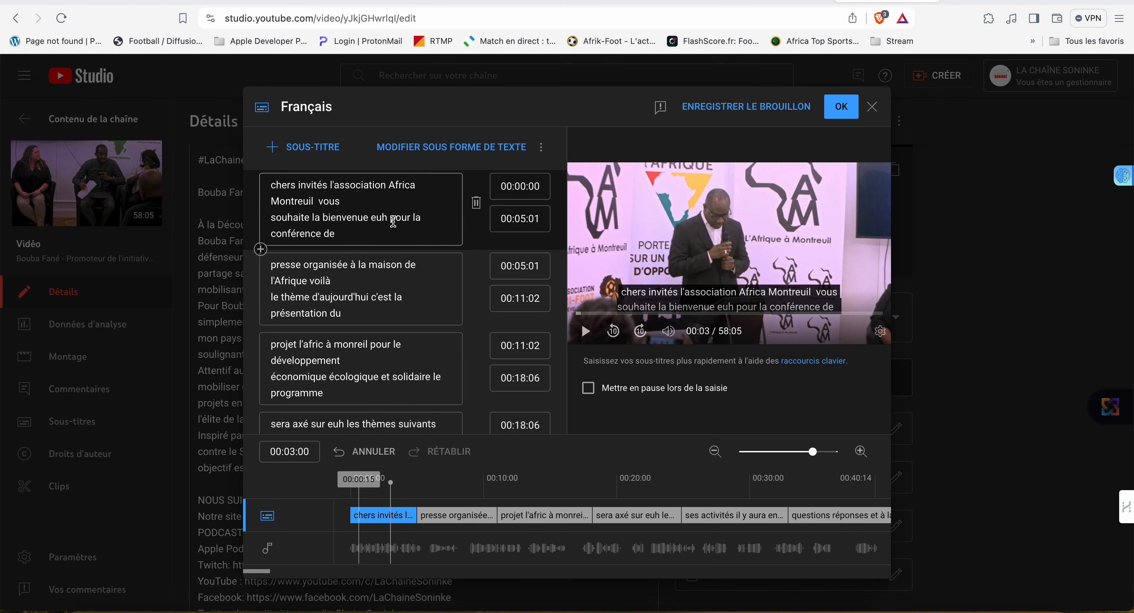
key("BackSpace")
key("BackSpace")
key("BackSpace")
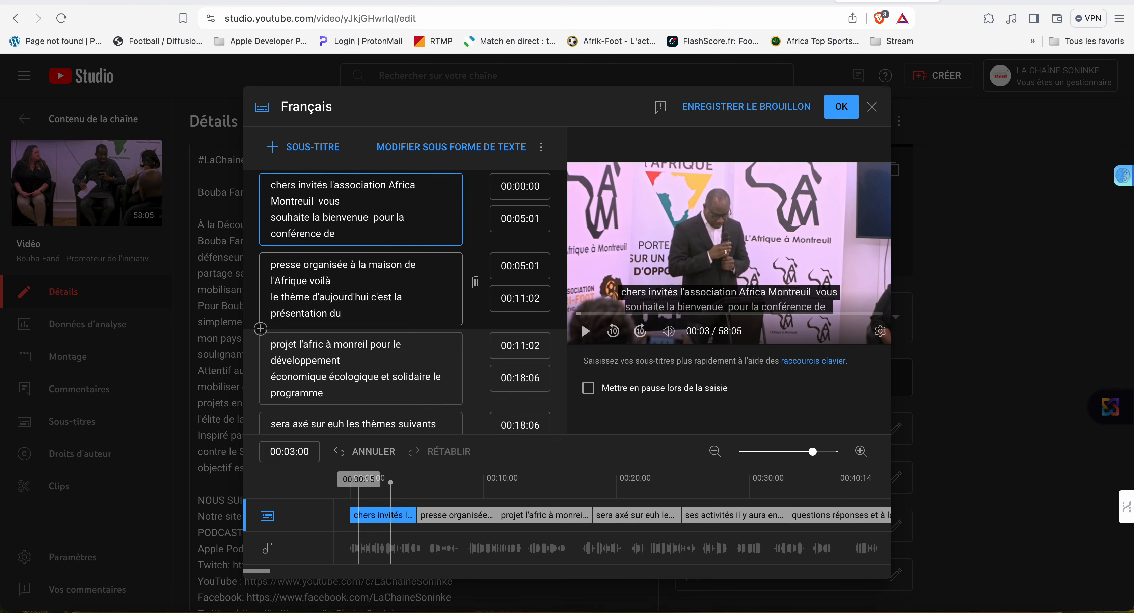
key("BackSpace")
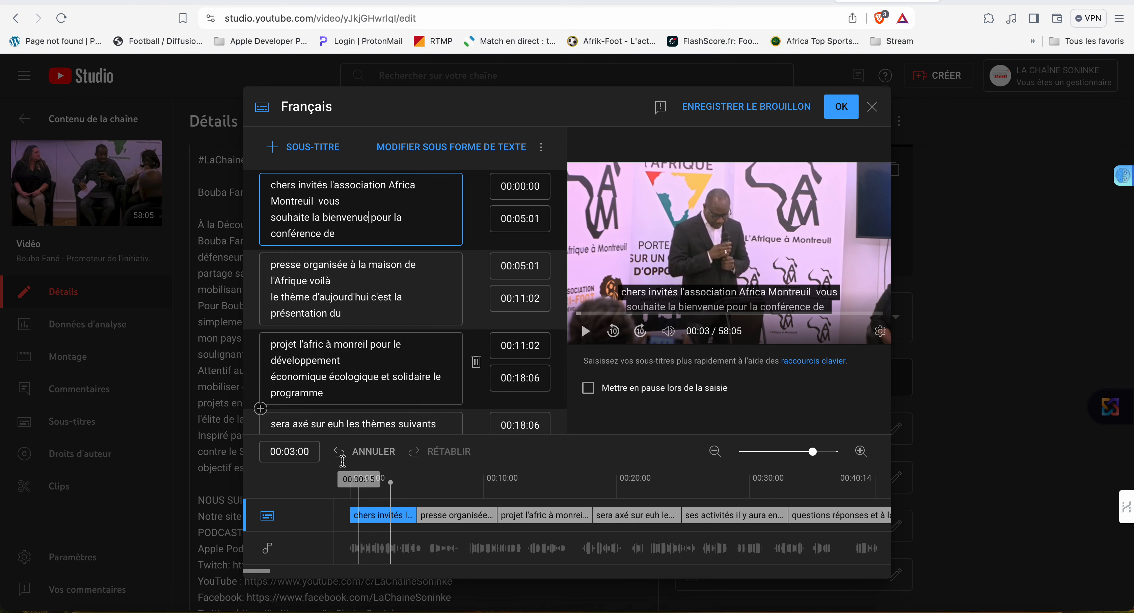
left_click(354, 485)
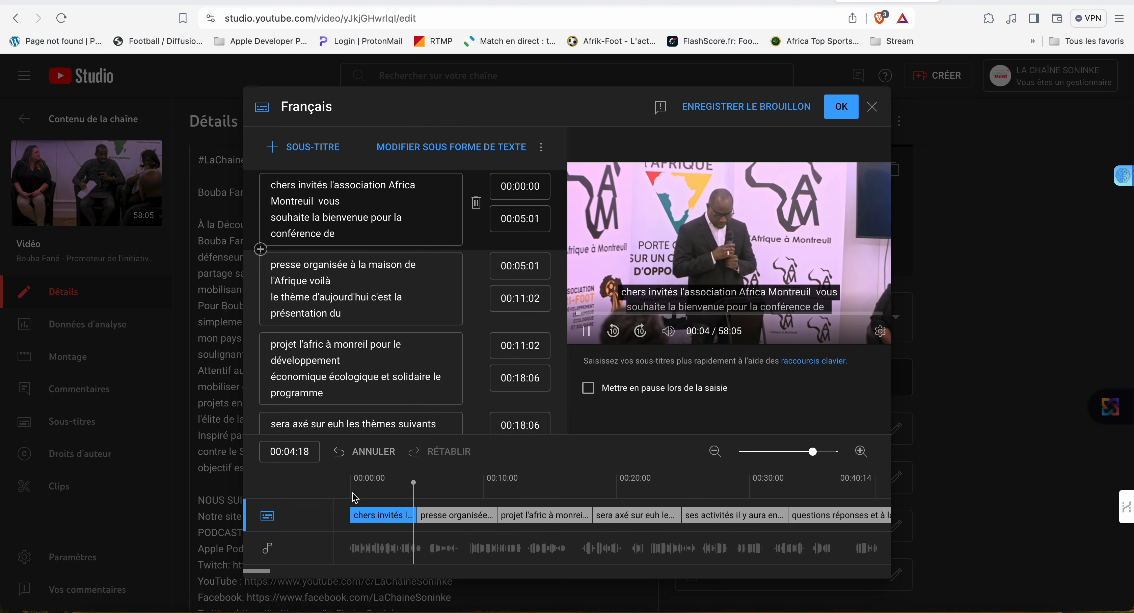
key("space")
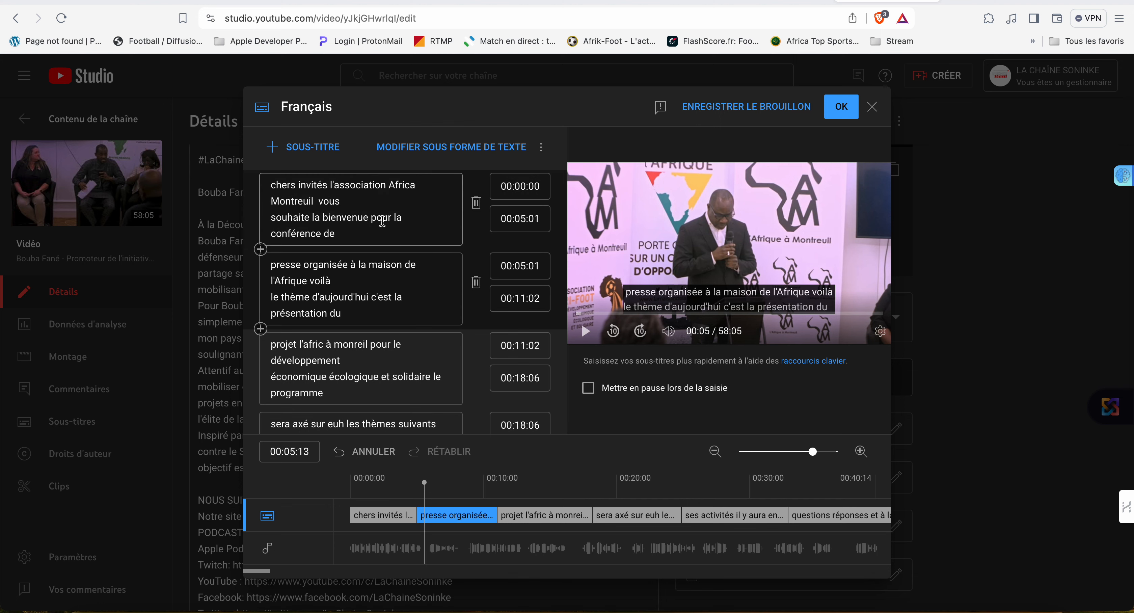
- Move the word "presse" from the start of the second subtitle to the end of the first, after "conférence de"
left_click(381, 225)
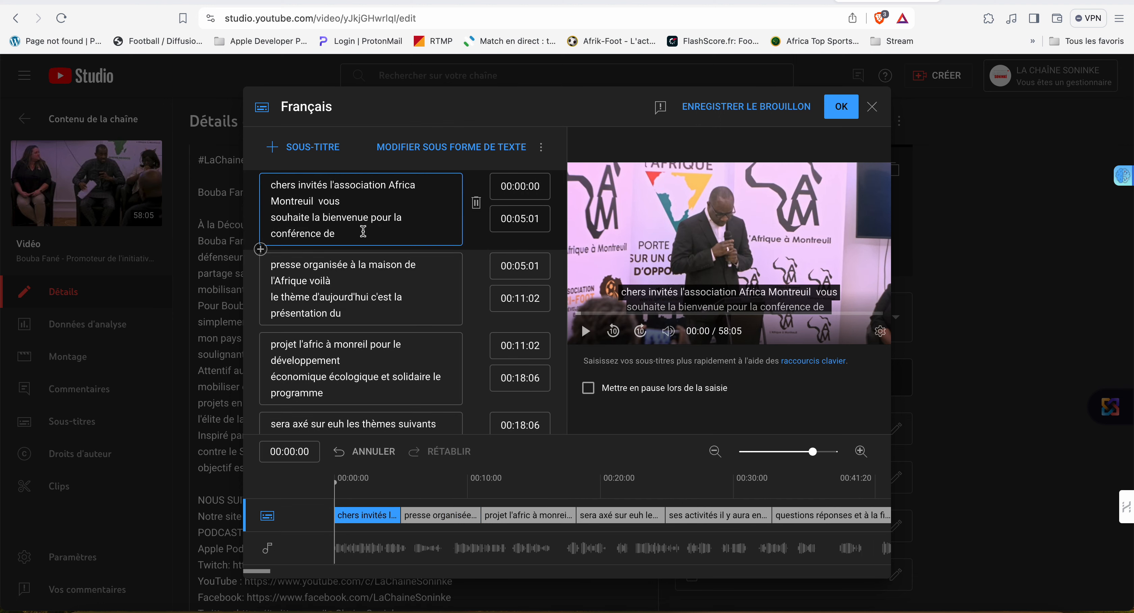
type("presse")
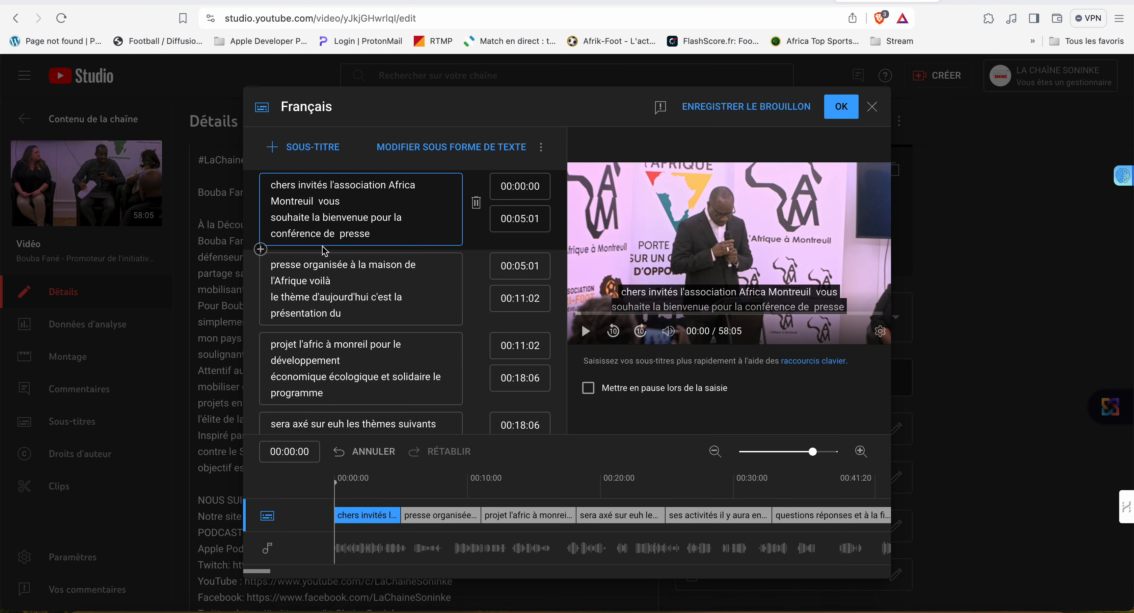
left_click(313, 264)
key("BackSpace")
key("BackSpace")
key("BackSpace")
key("BackSpace")
key("BackSpace")
key("BackSpace")
key("BackSpace")
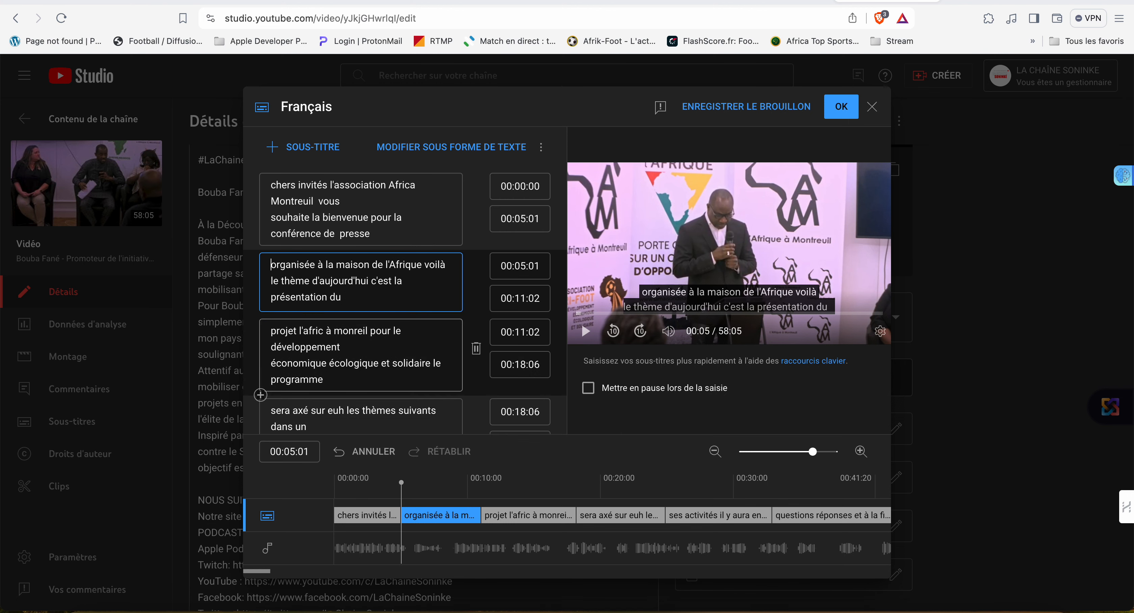
- Play the second subtitle's passage up to about 0:08 and set its end time to 00:08:02
left_click(389, 503)
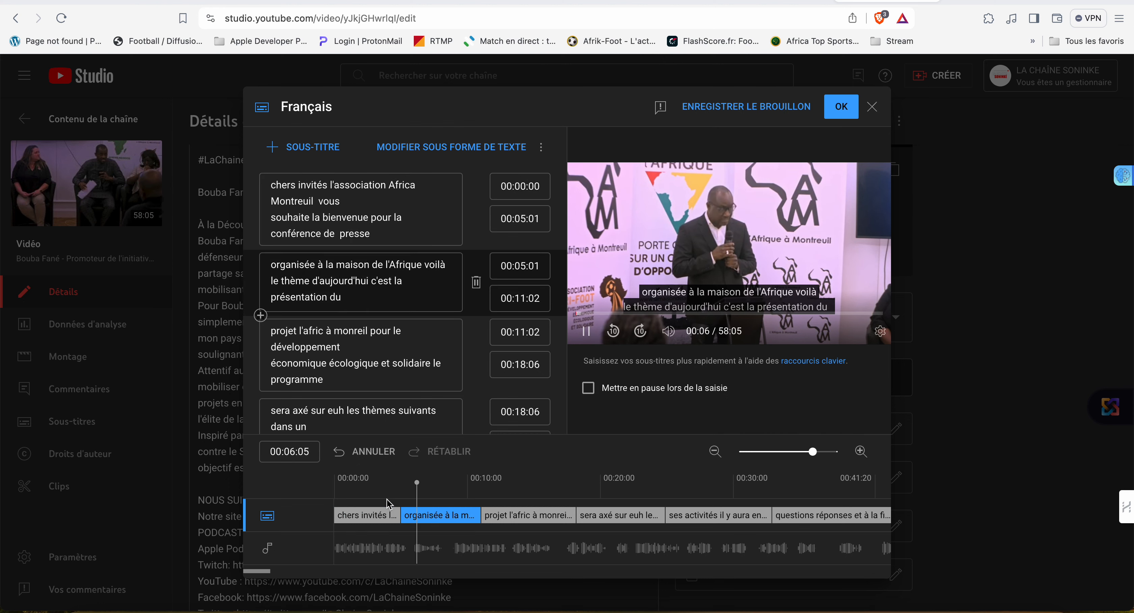
key("space")
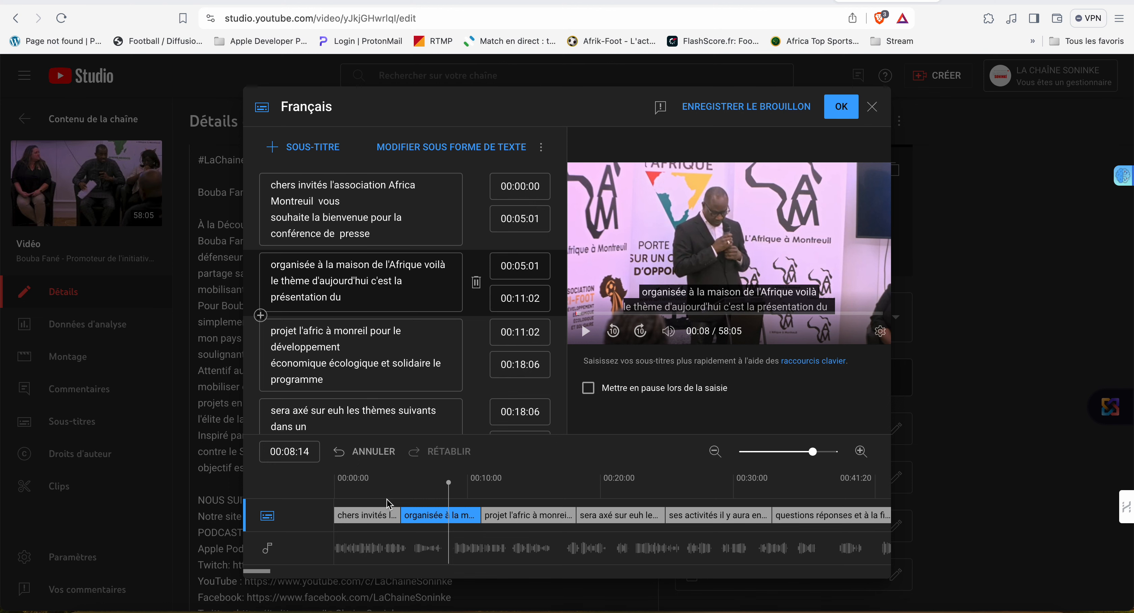
left_click(470, 515)
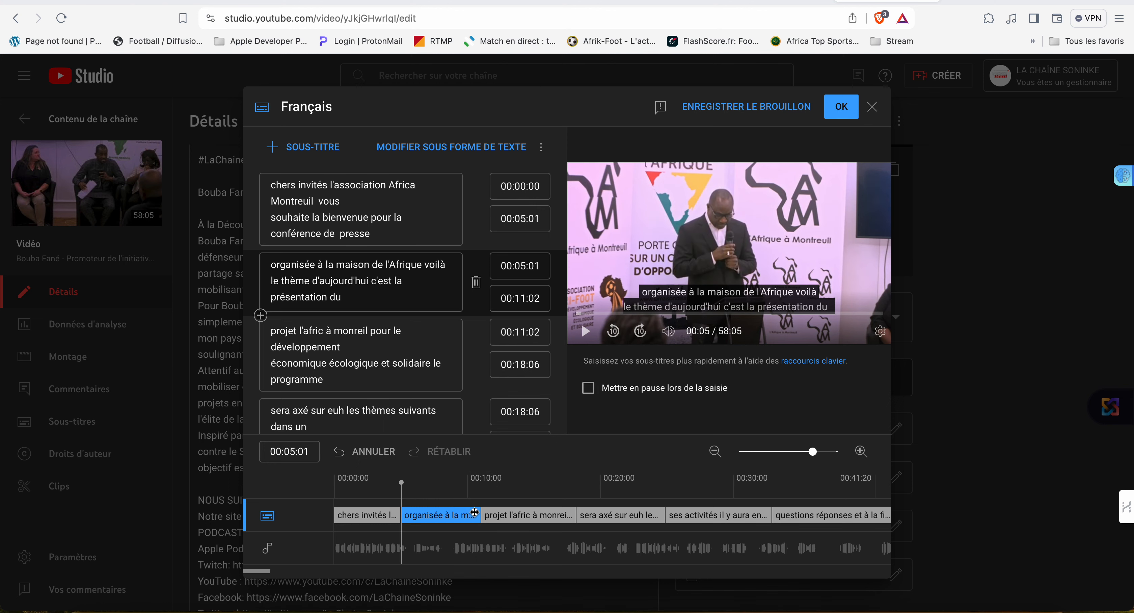
left_click_drag(474, 515, 475, 515)
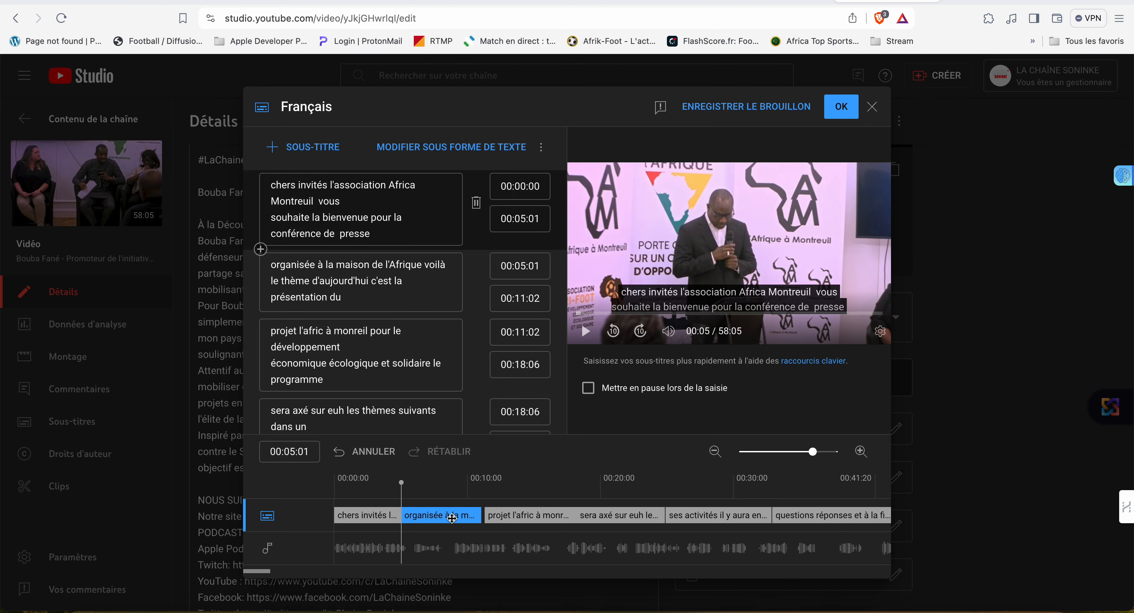
left_click_drag(400, 483, 445, 487)
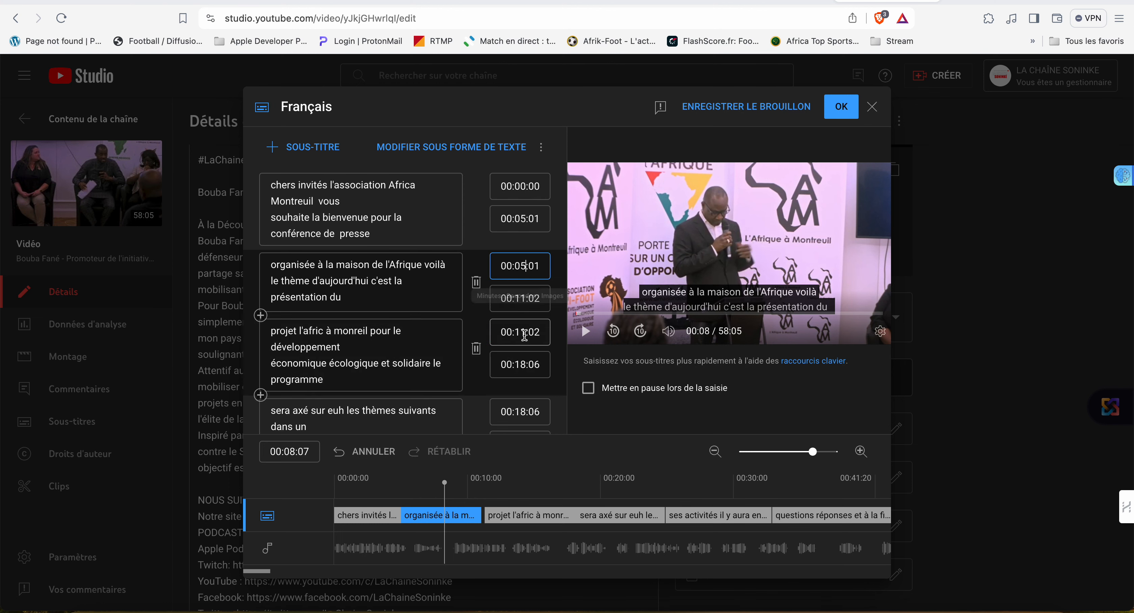
left_click(521, 299)
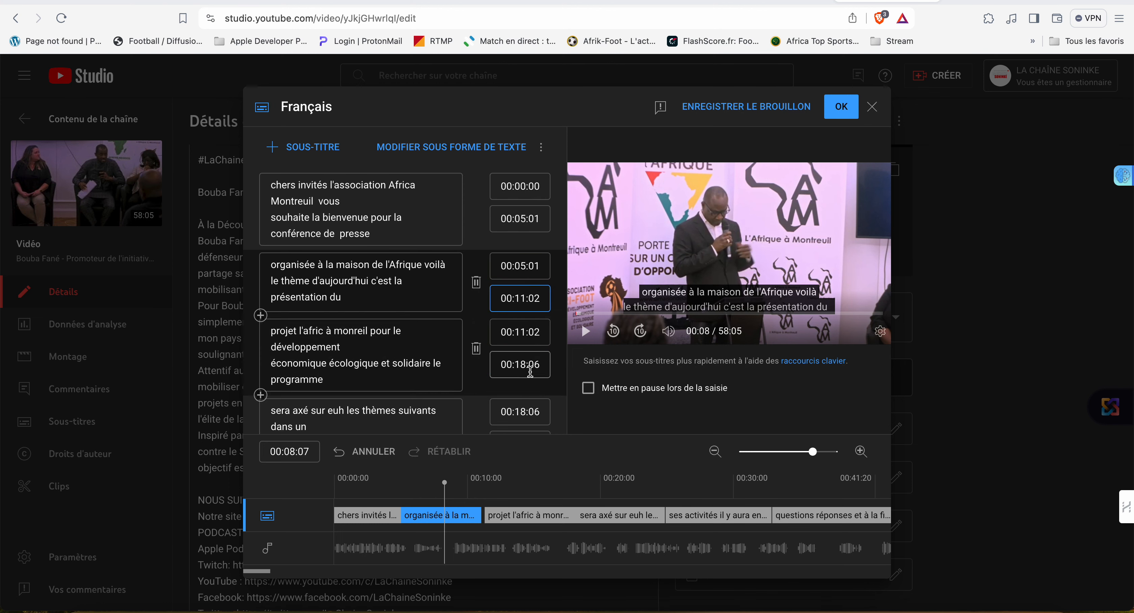
key("Down")
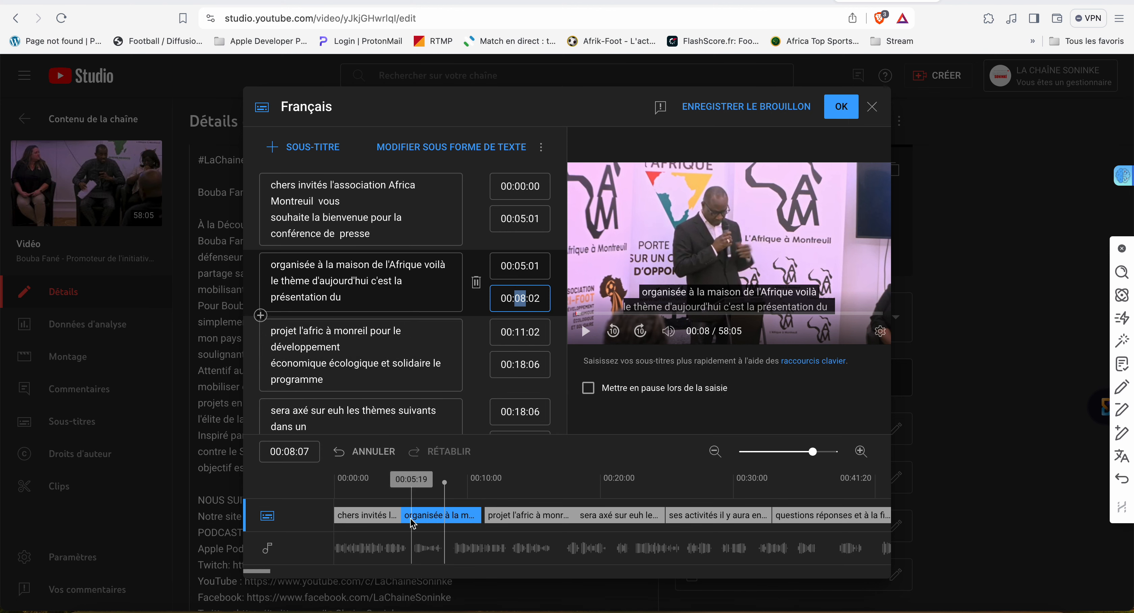
- Shift the second subtitle's block on the timeline so that it runs from 00:05:21 to 00:08:22
left_click(414, 484)
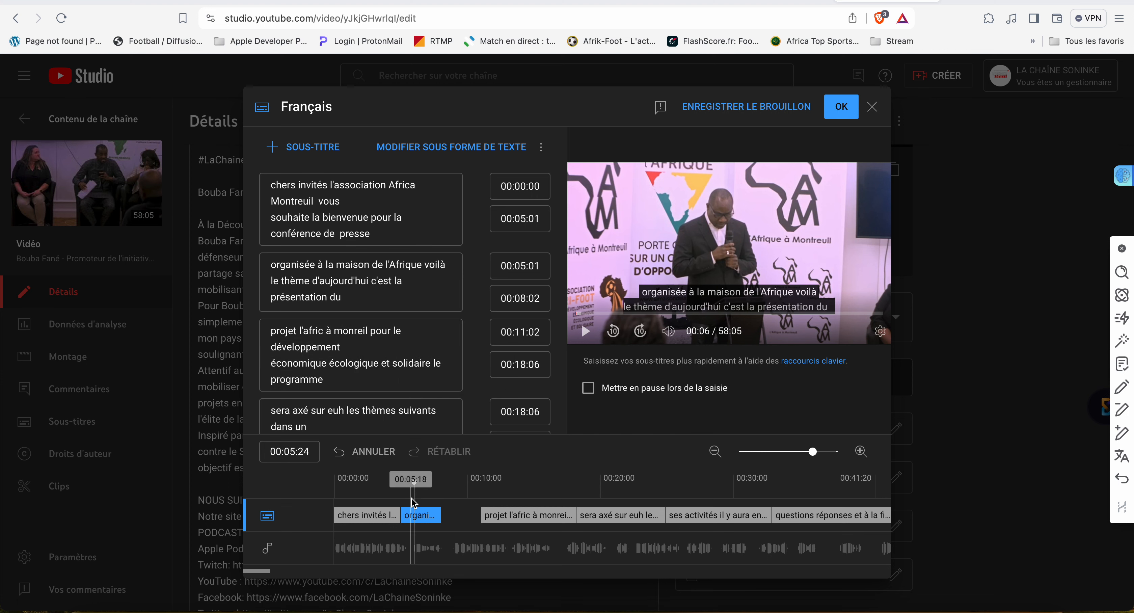
left_click(413, 515)
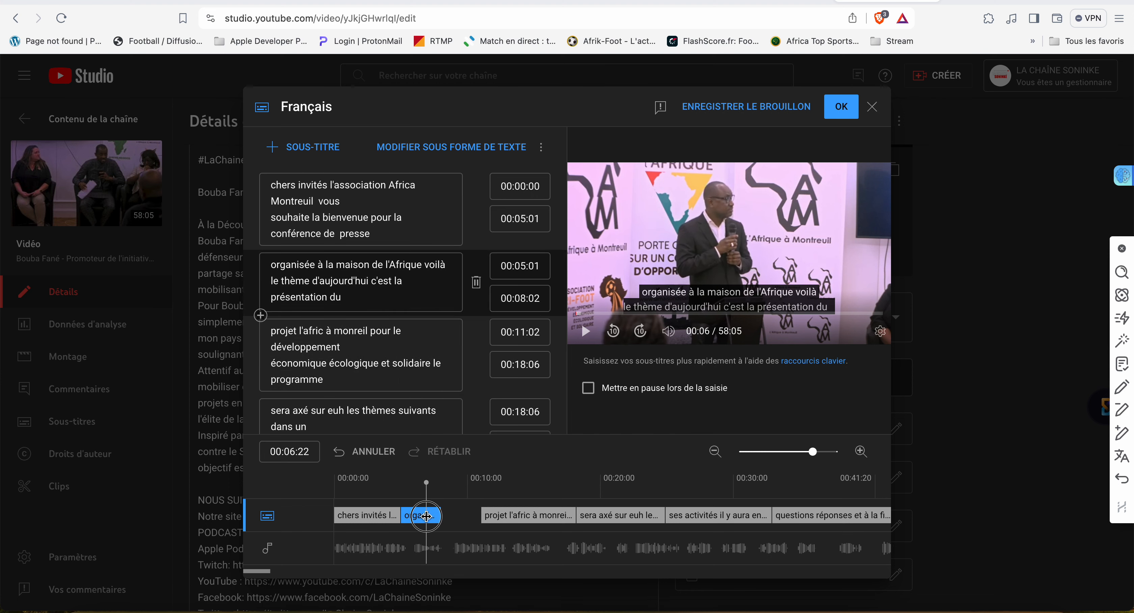
left_click_drag(423, 516, 425, 517)
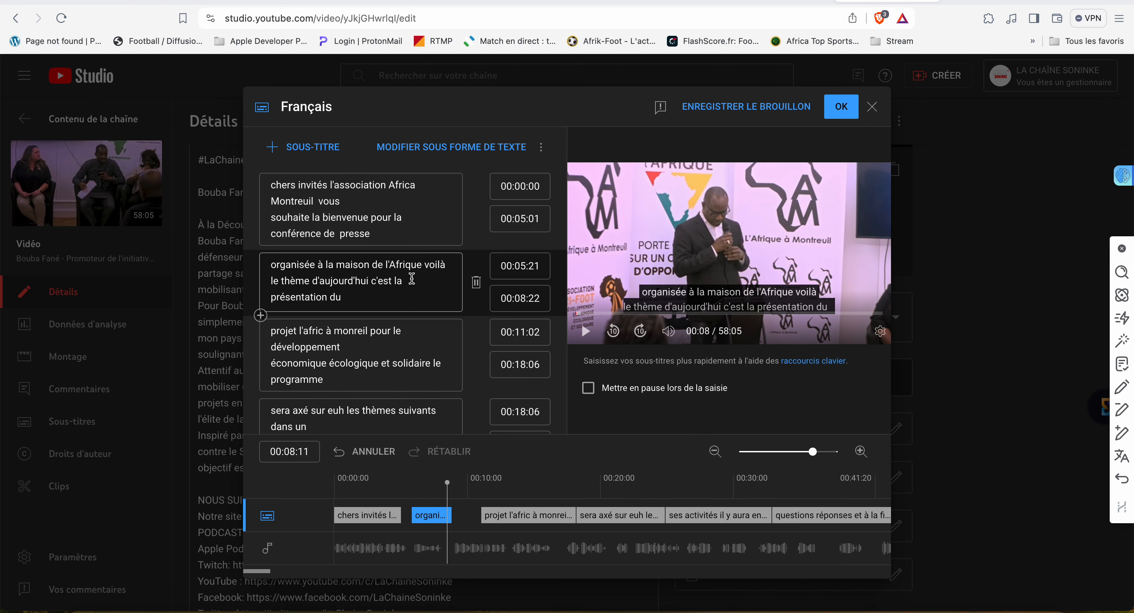
- Delete everything after "organisée à la maison de l'Afrique" in the second subtitle
left_click(401, 300)
key("BackSpace")
key("BackSpace")
key("BackSpace")
key("BackSpace")
key("BackSpace")
key("BackSpace")
key("BackSpace")
key("BackSpace")
key("BackSpace")
key("BackSpace")
key("BackSpace")
key("BackSpace")
key("BackSpace")
key("BackSpace")
key("BackSpace")
key("BackSpace")
key("BackSpace")
key("BackSpace")
key("BackSpace")
key("BackSpace")
key("BackSpace")
key("BackSpace")
key("BackSpace")
key("BackSpace")
key("BackSpace")
key("BackSpace")
key("BackSpace")
key("BackSpace")
key("BackSpace")
key("BackSpace")
key("BackSpace")
key("BackSpace")
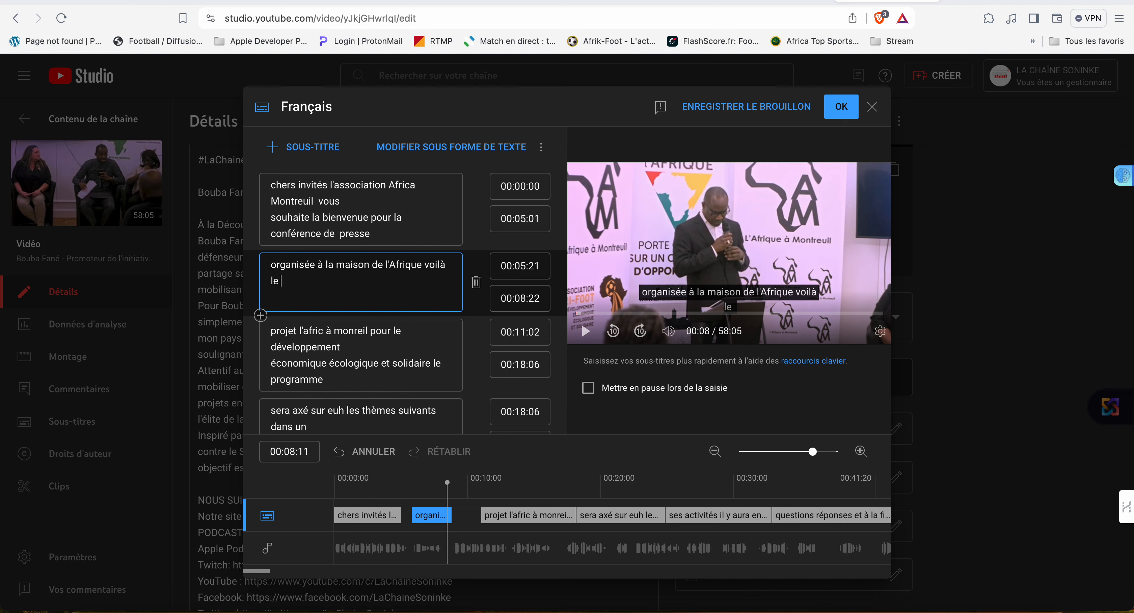
key("BackSpace")
key("BackSpace")
key("BackSpace")
key("BackSpace")
key("BackSpace")
key("BackSpace")
key("BackSpace")
key("BackSpace")
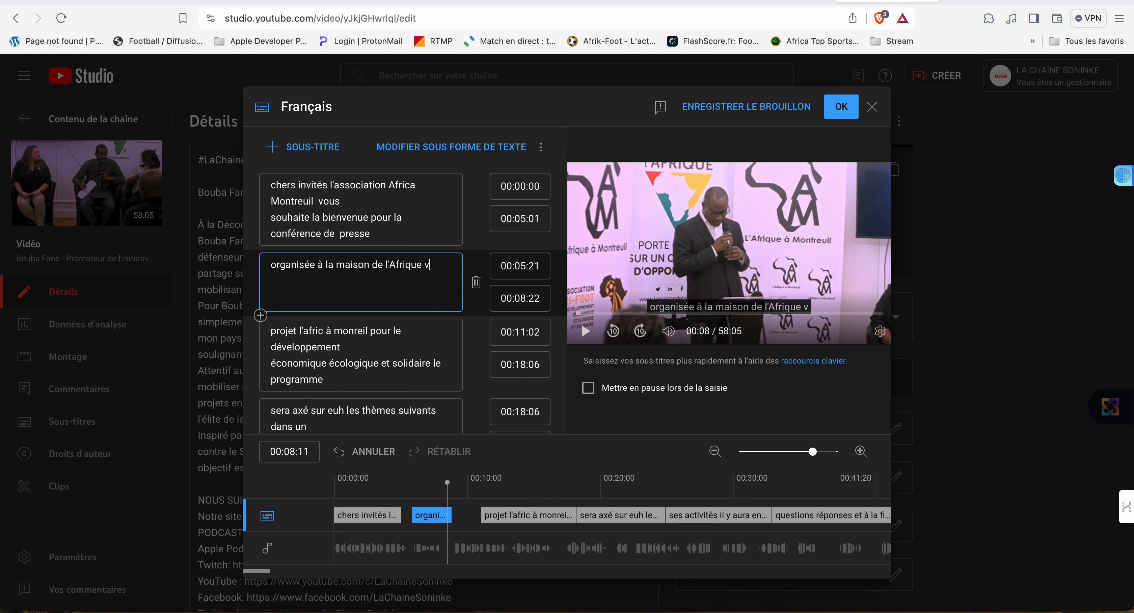
- Shift the third subtitle's block to run from 00:08:22 to 00:16:01 and publish the French subtitles
left_click(414, 478)
key("shift+space")
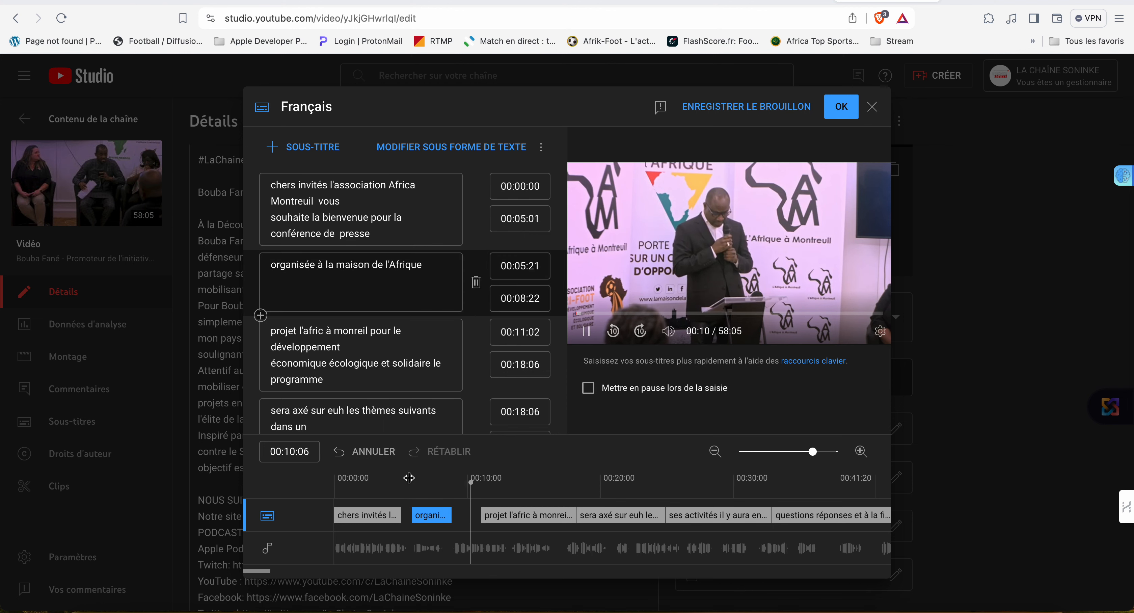
left_click(474, 515)
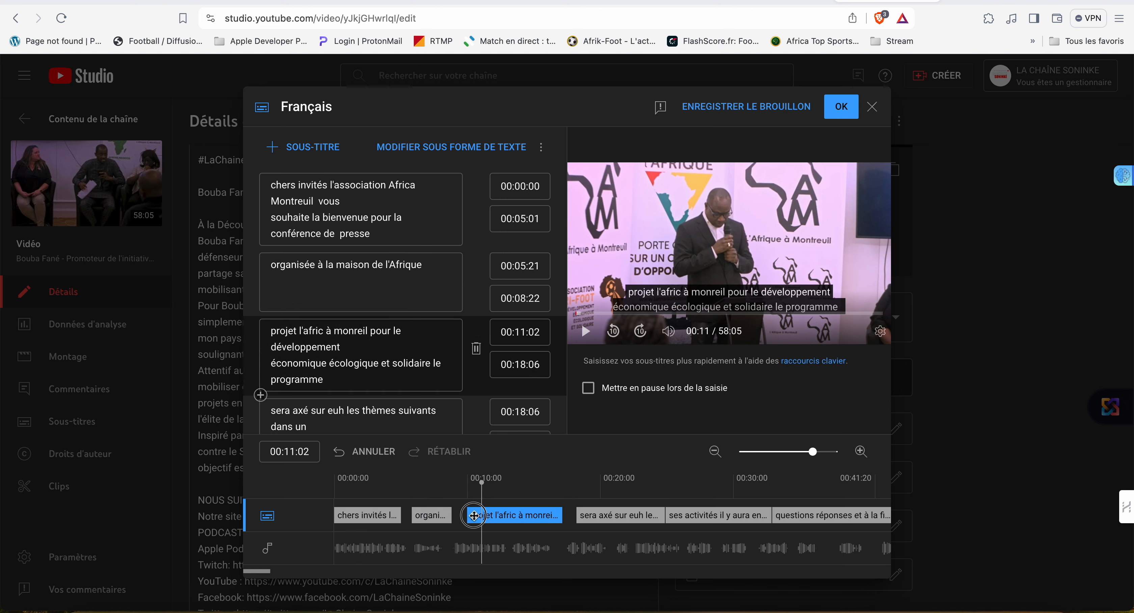
mouse_move(473, 515)
left_mouse_down()
mouse_move(462, 518)
mouse_move(473, 518)
left_mouse_up()
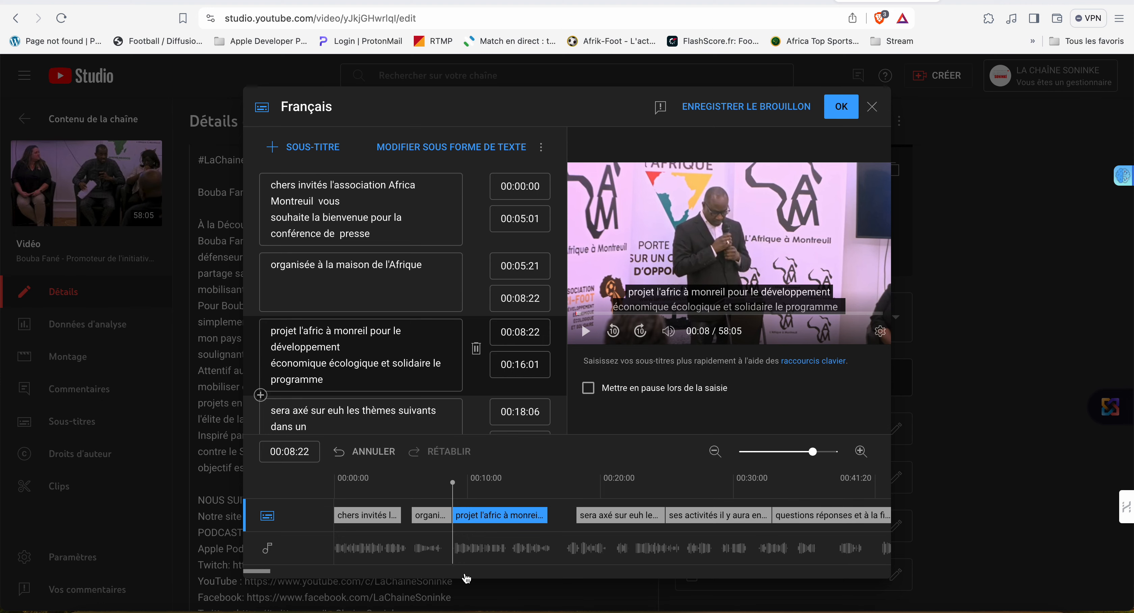
left_click(850, 115)
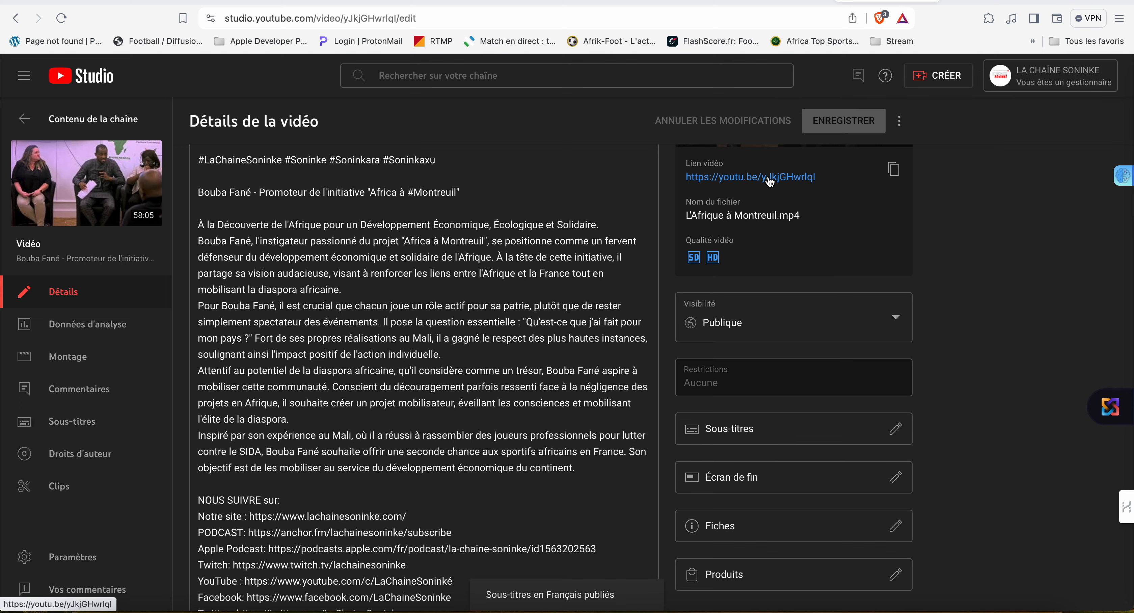
- Open the video's watch page, pause playback and auto-translate its French subtitles into English (Anglais)
left_click(769, 177)
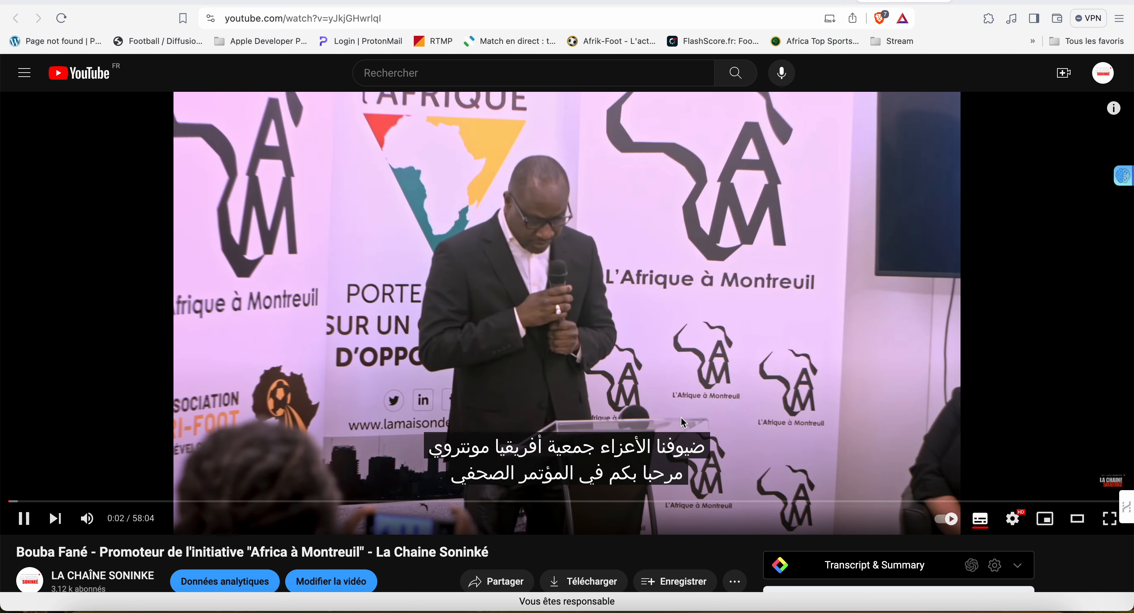
key("space")
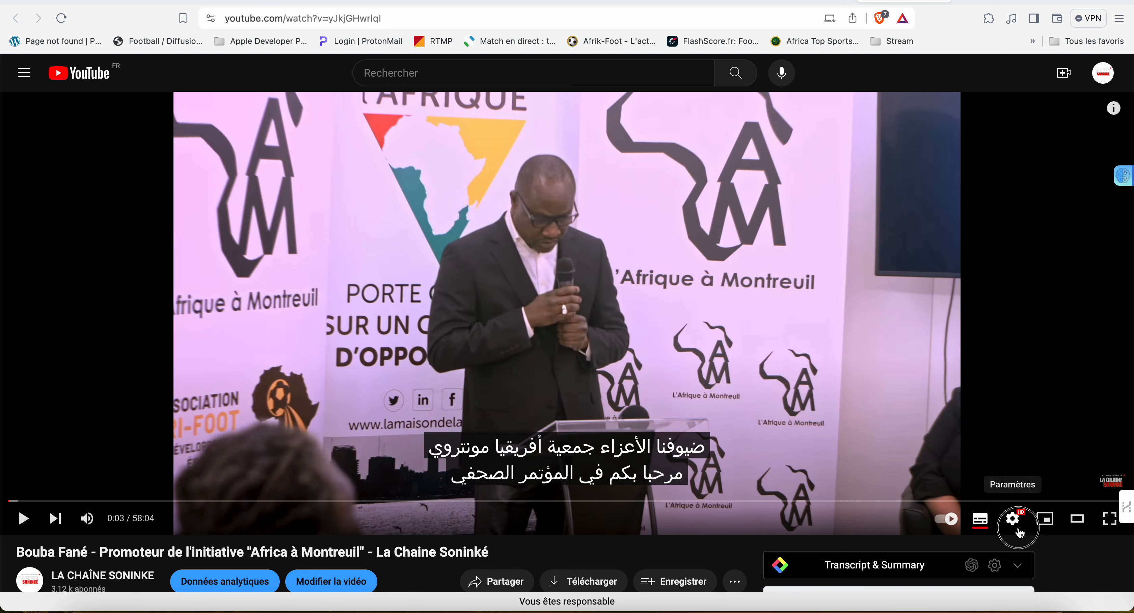
left_click(1012, 518)
left_click(1086, 429)
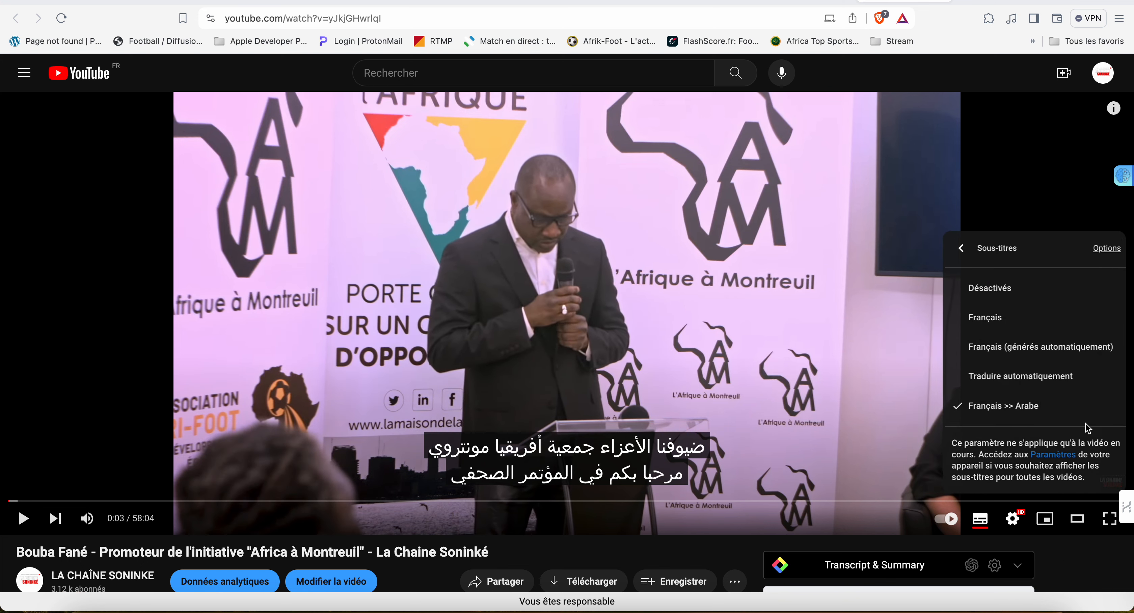
left_click(1033, 388)
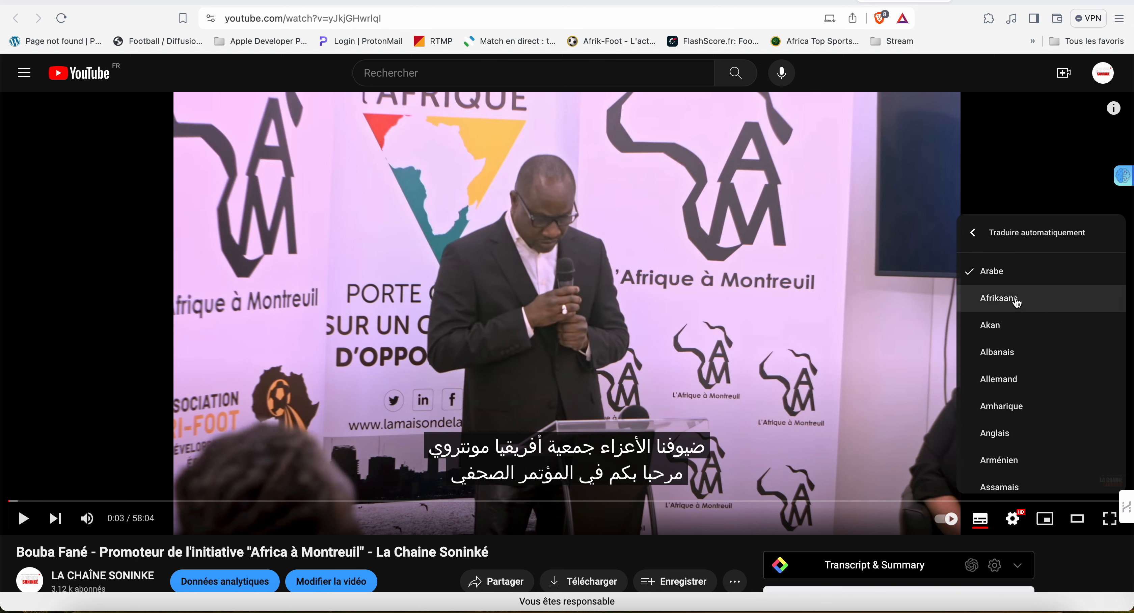
left_click(1005, 440)
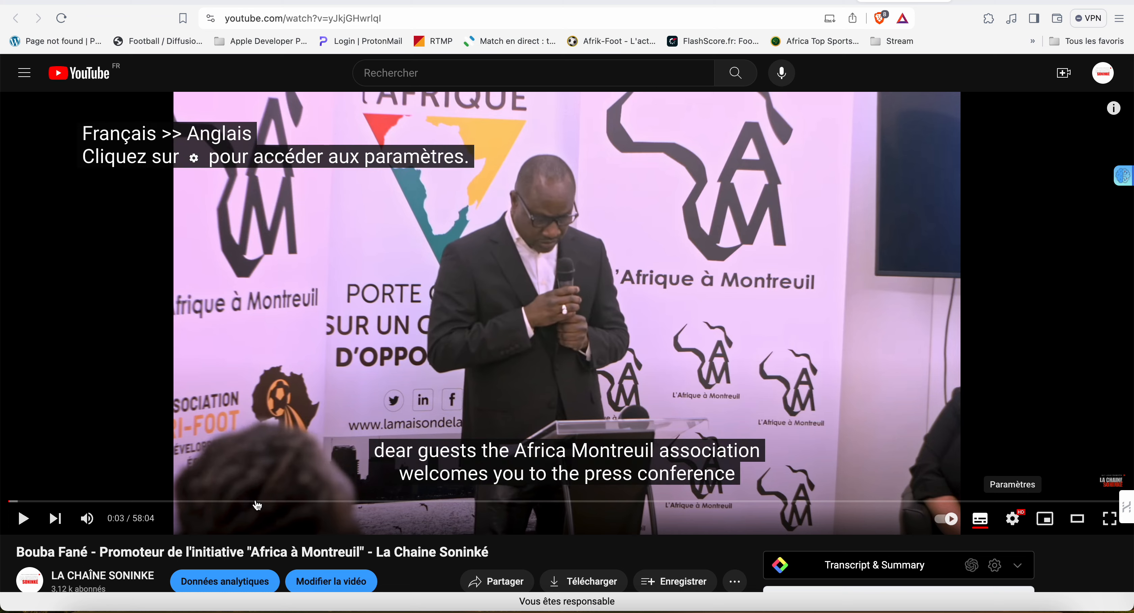
- Play the video from the beginning to 0:12, checking the English subtitles' text and timing
left_click(23, 522)
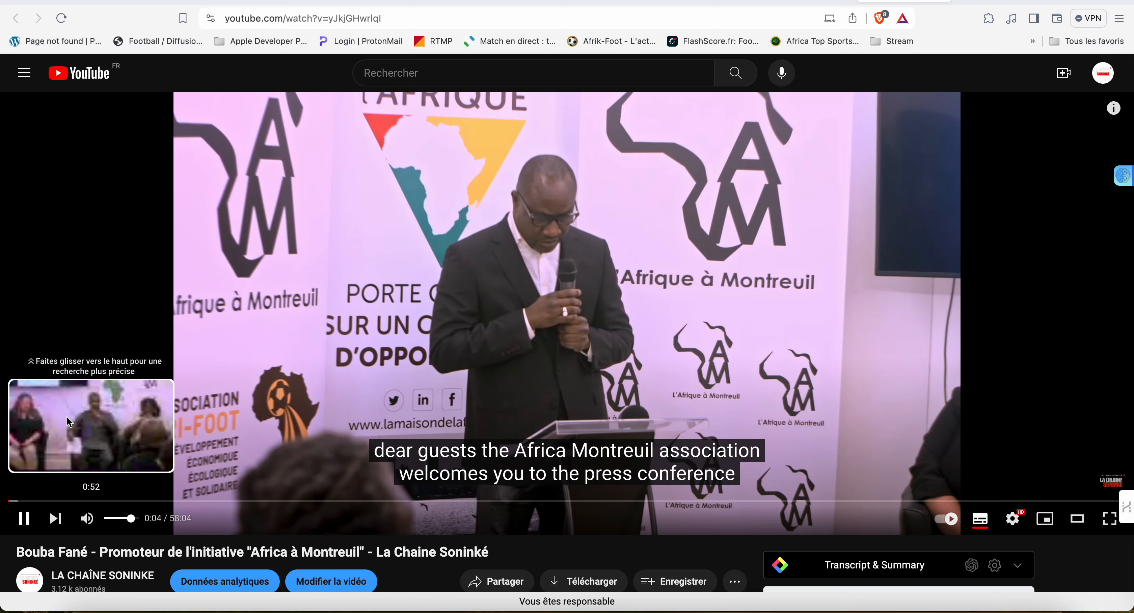
left_click(23, 521)
left_click_drag(80, 497, 8, 501)
left_click(577, 278)
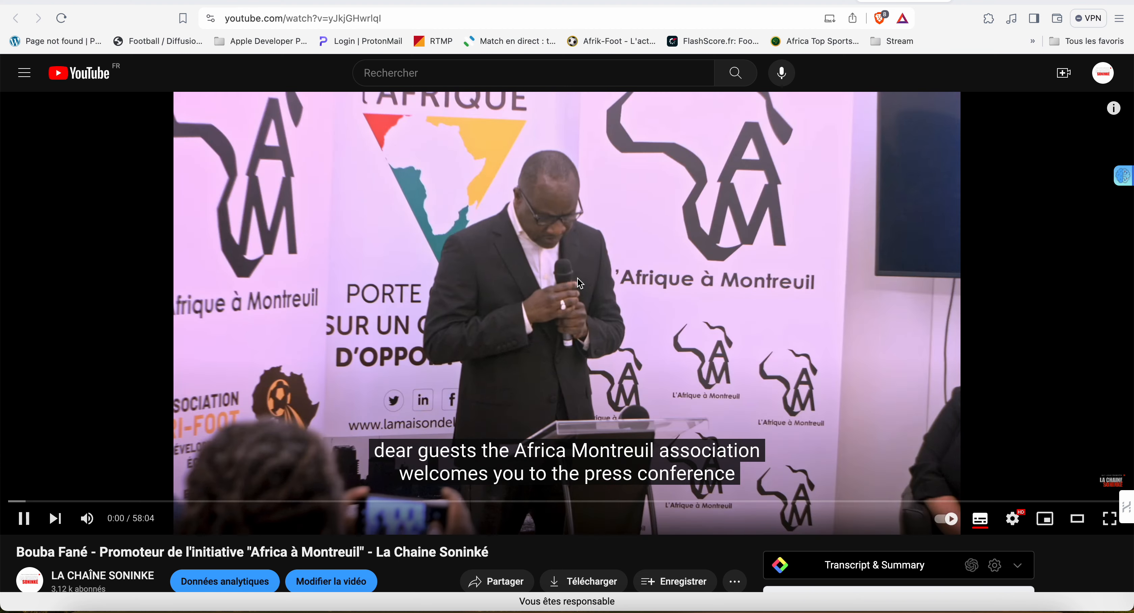
left_click(578, 278)
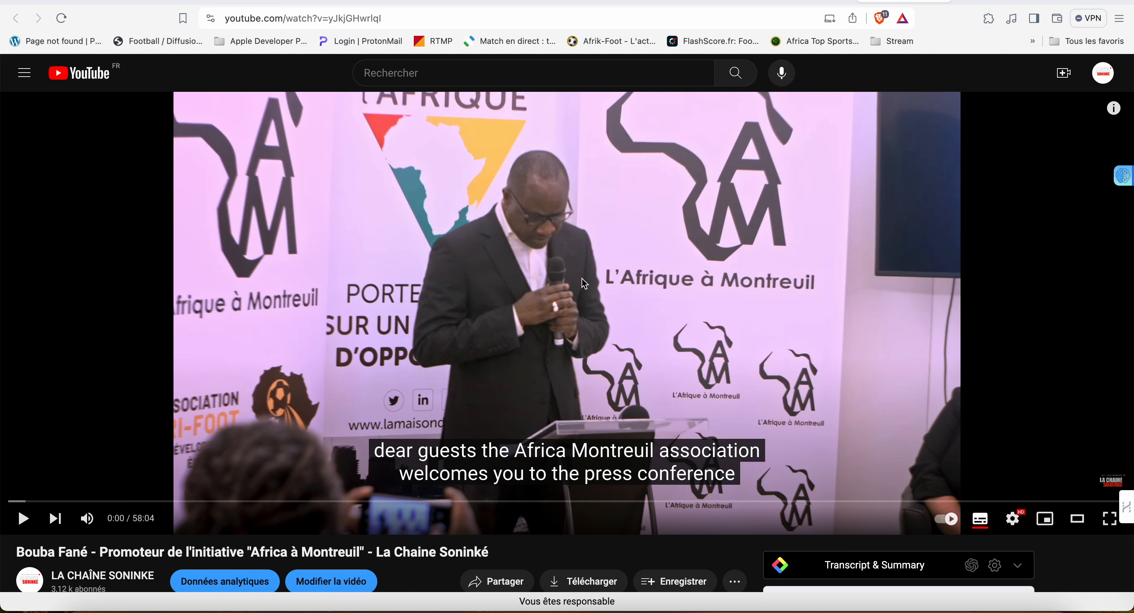
left_click(581, 278)
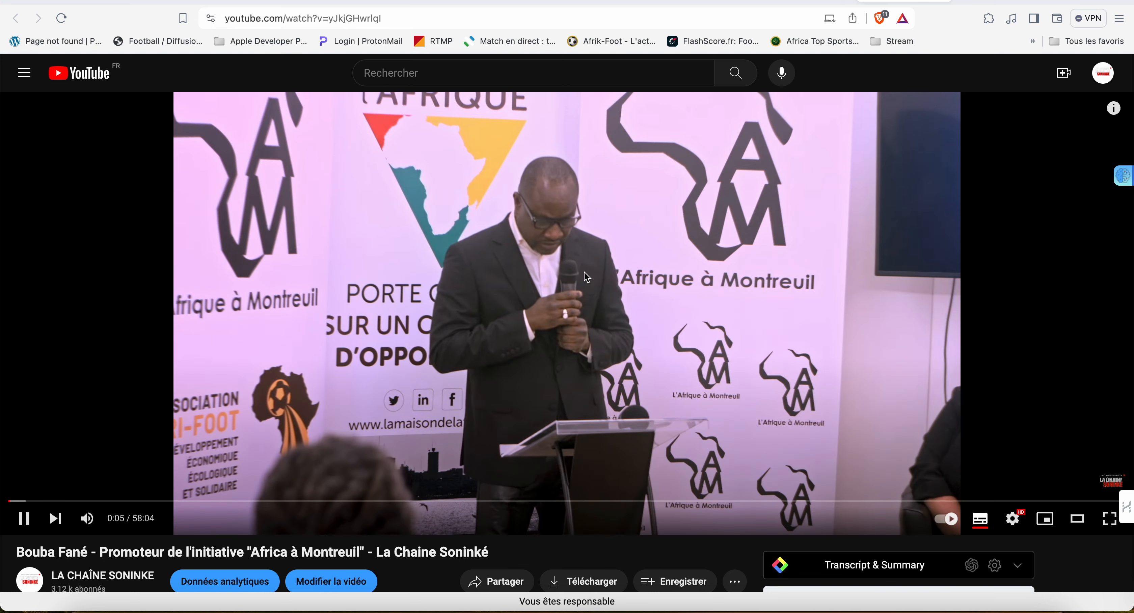
left_click(584, 272)
left_click(584, 272)
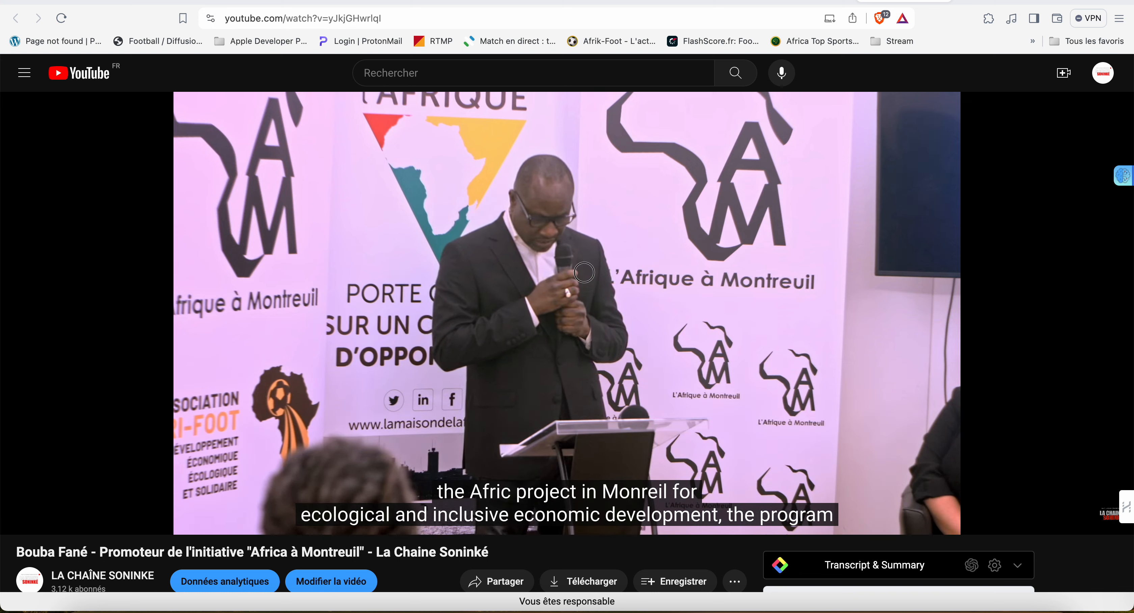
left_click(666, 435)
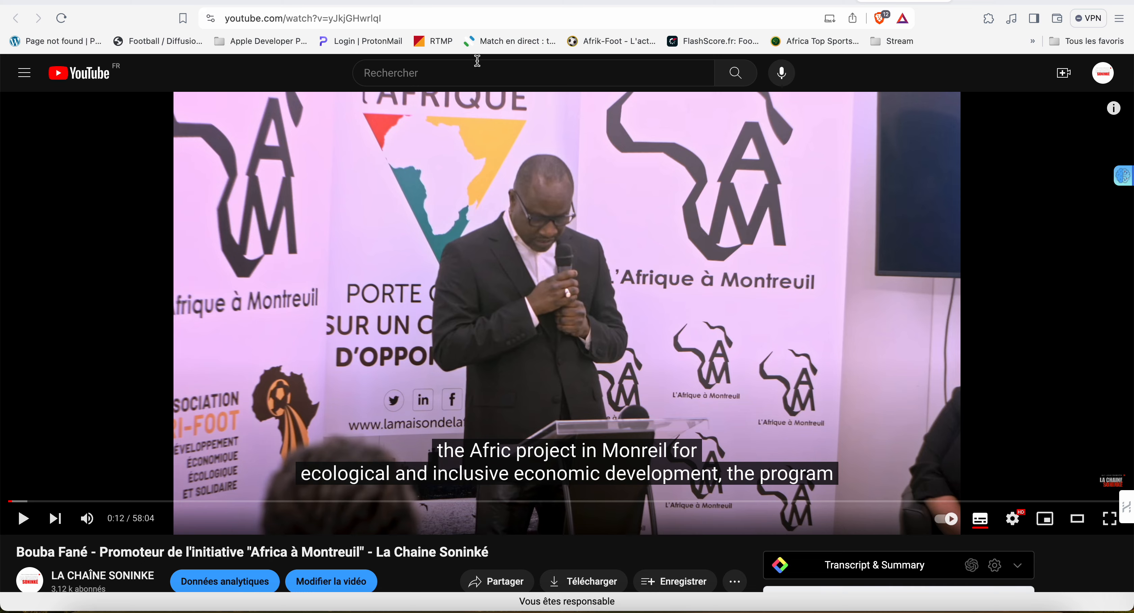
- Switch back to the video's details in YouTube Studio and return to the channel's list of videos
left_click(810, 2)
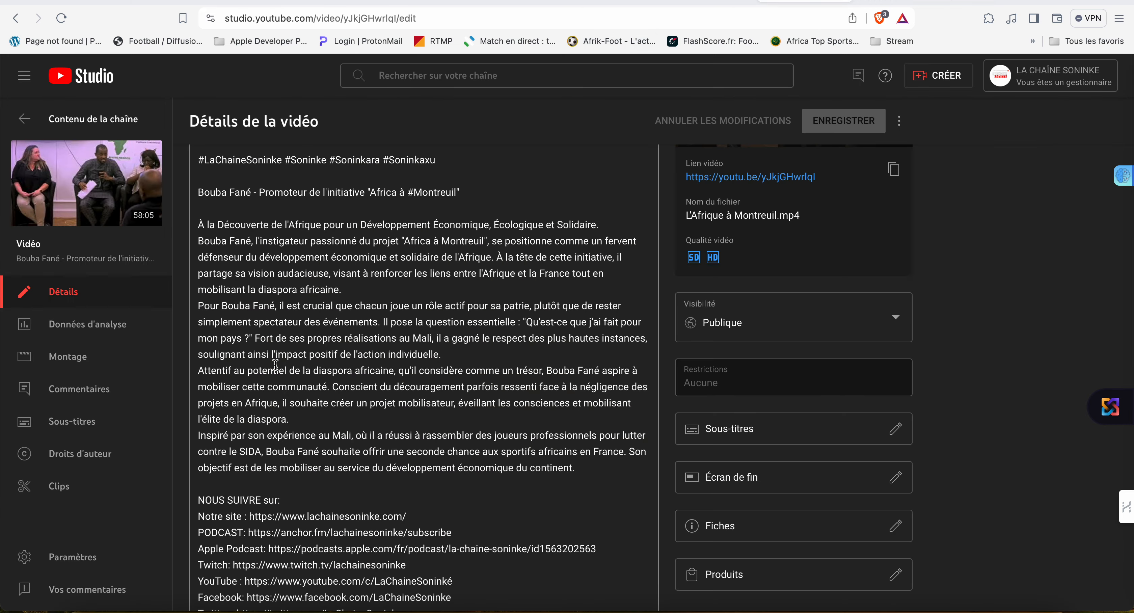
scroll(275, 365, "up", 3)
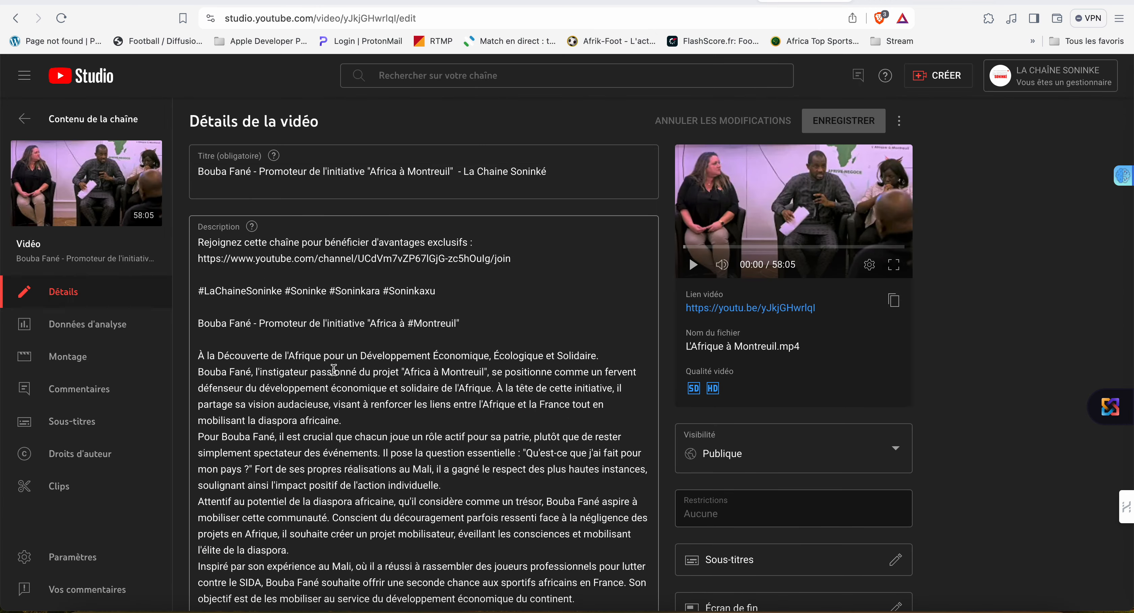
scroll(333, 369, "down", 3)
scroll(333, 369, "up", 3)
left_click(19, 120)
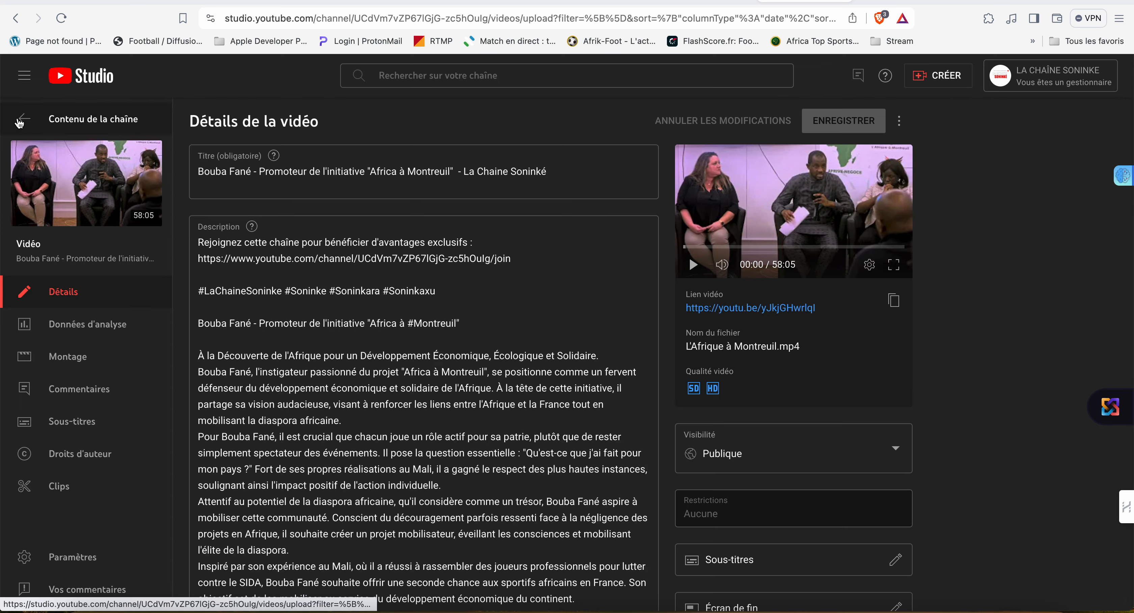
scroll(413, 516, "down", 2)
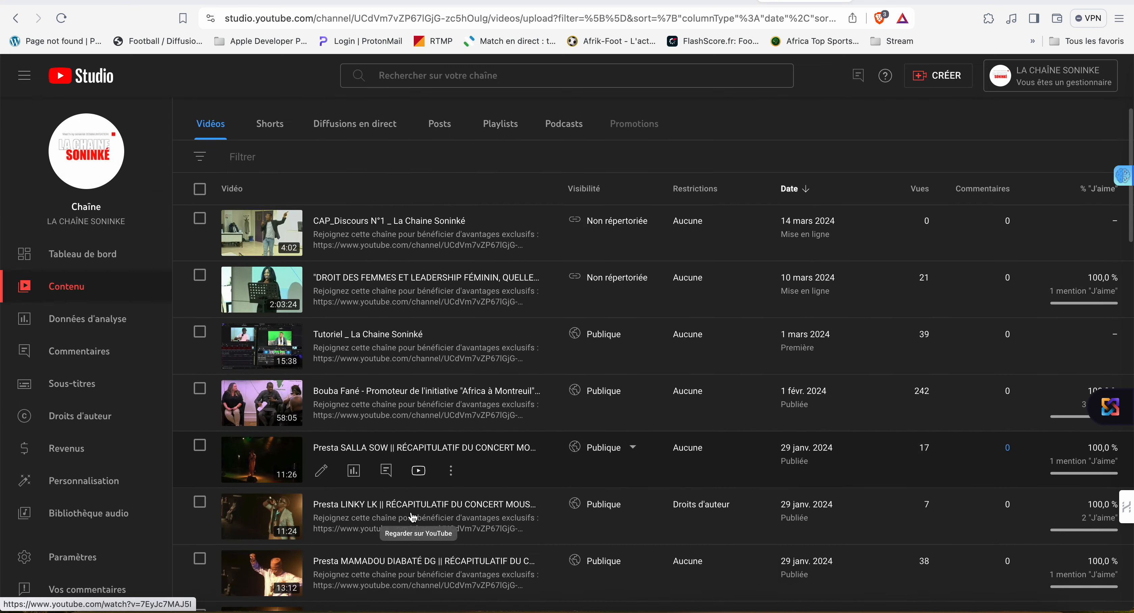
scroll(413, 516, "down", 2)
scroll(350, 146, "up", 4)
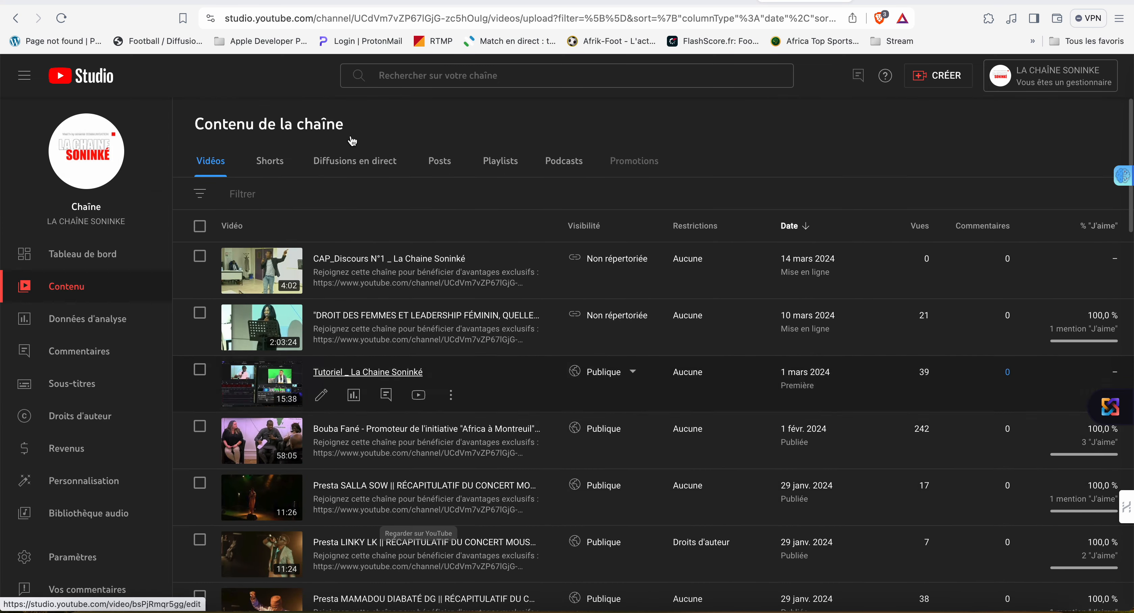
- Open the French subtitle editor of the 14 mars 2024 live broadcast from the channel's list of live streams
left_click(350, 171)
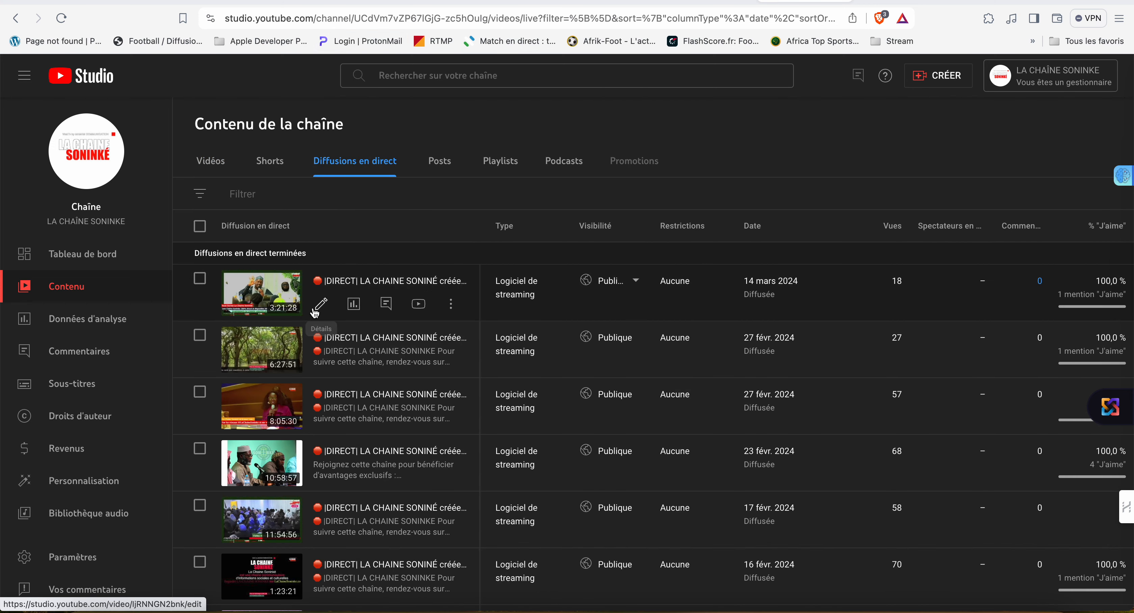
left_click(321, 304)
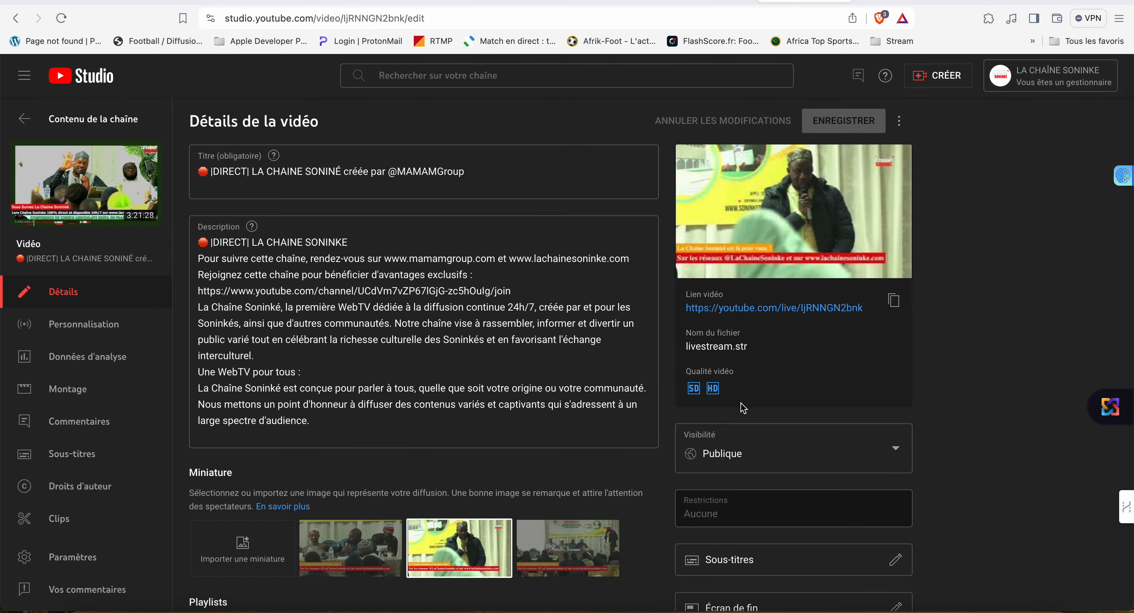
scroll(743, 410, "down", 1)
left_click(872, 518)
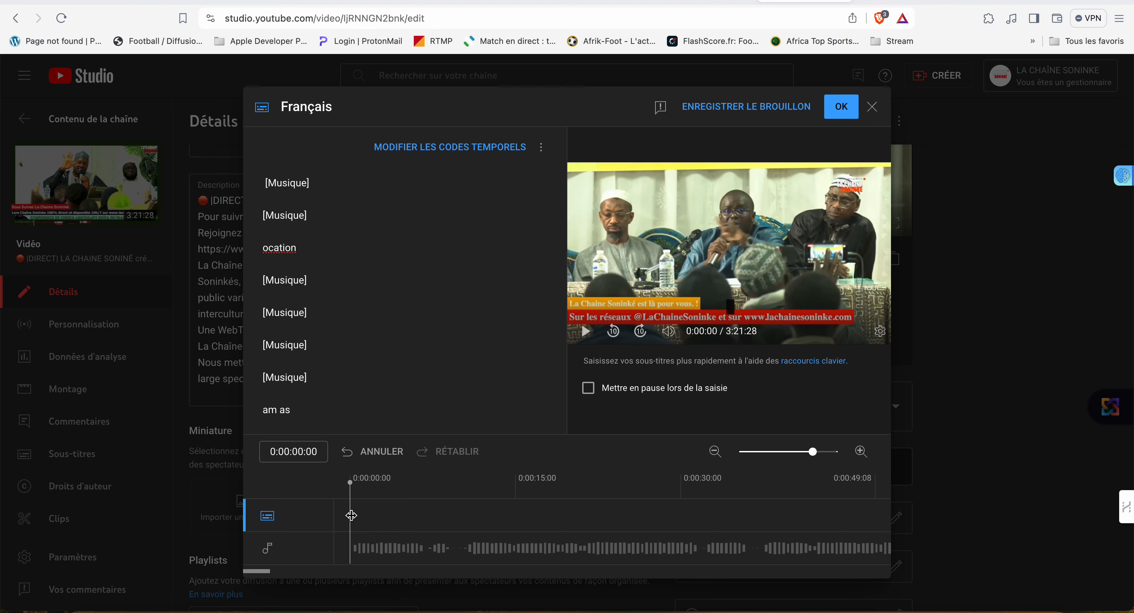
- Play the broadcast from the beginning to 0:06 to hear the opening words, and pause it
left_click(585, 331)
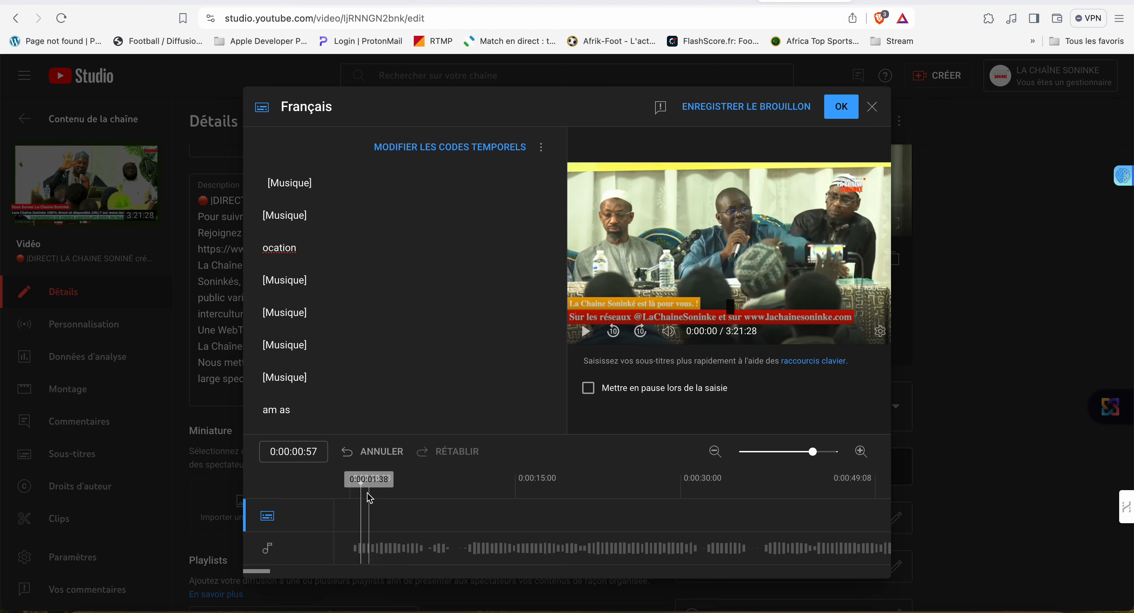
left_click(352, 479)
left_click(586, 331)
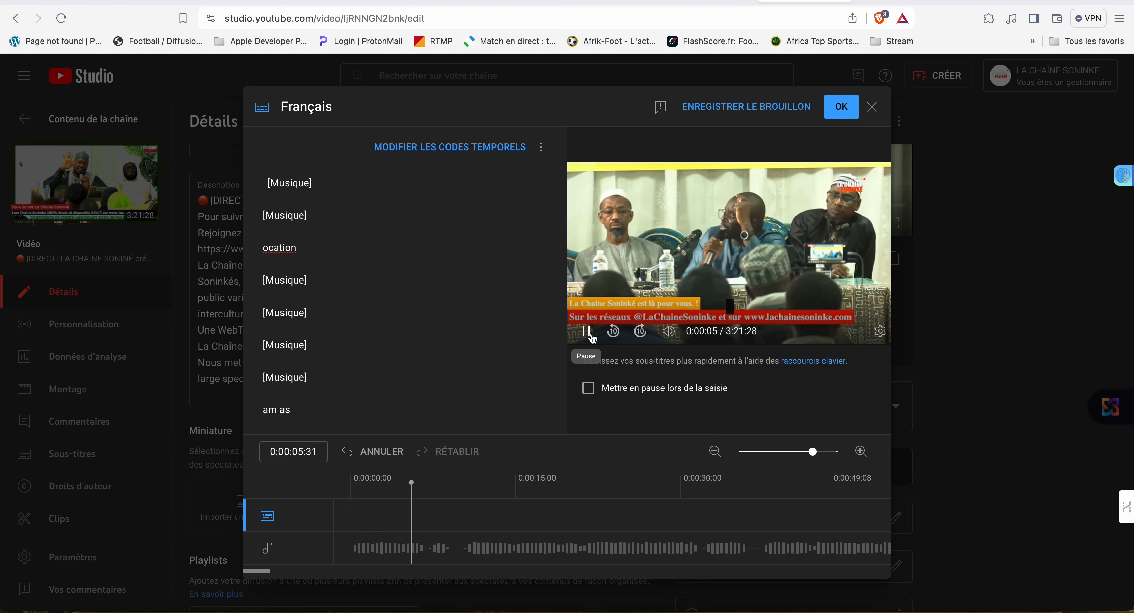
left_click(587, 332)
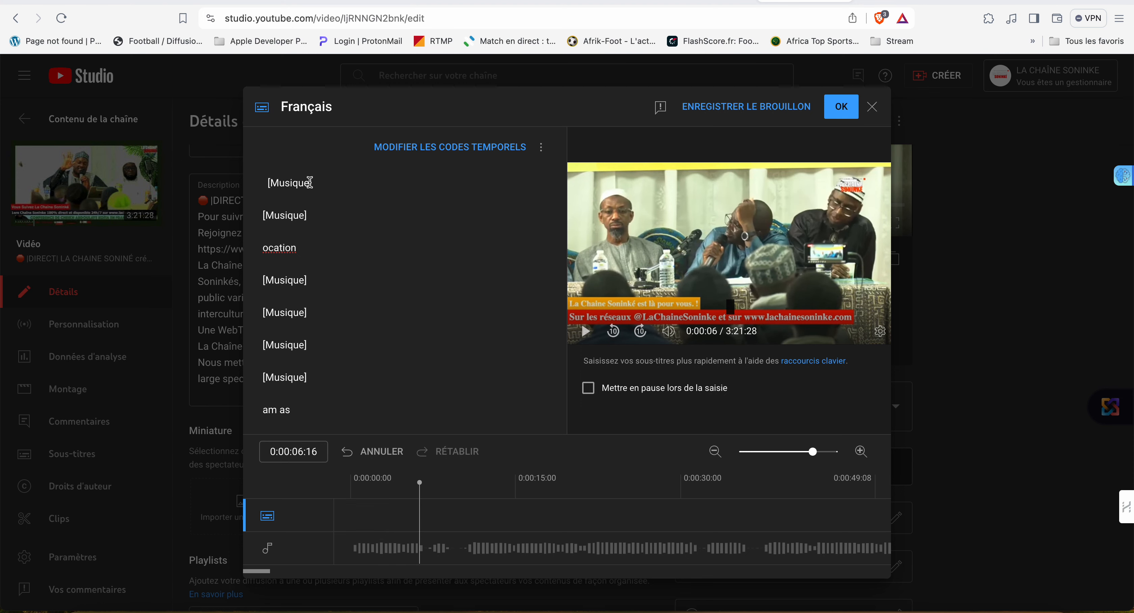
- Show the subtitles' timecodes and retime the first [Musique] subtitle to run from 0:00:00:46 to 0:00:06:56
left_click(452, 152)
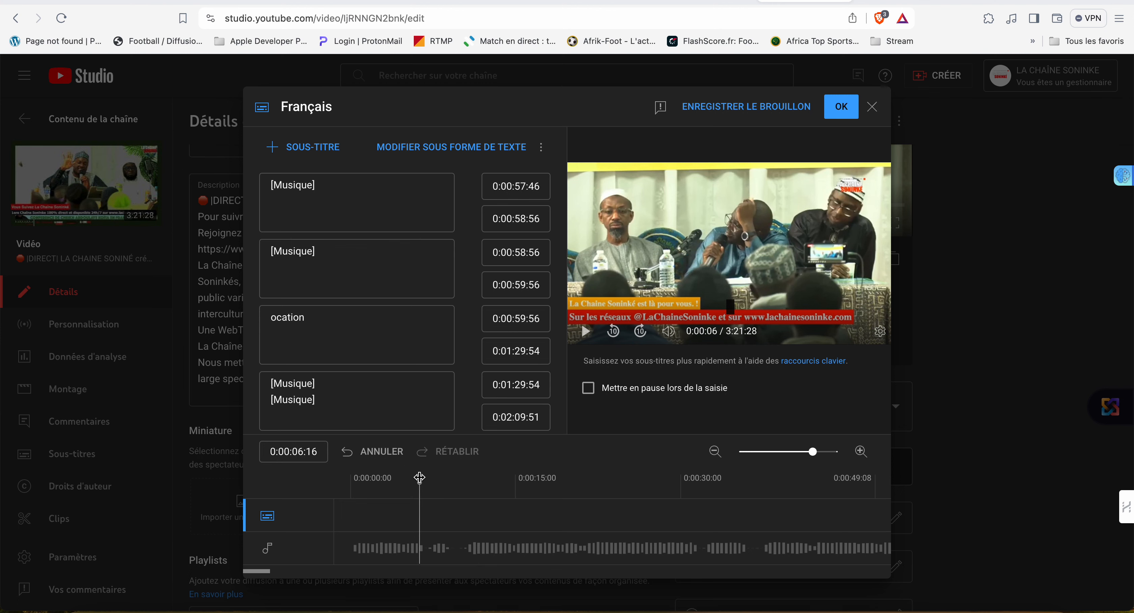
left_click(520, 186)
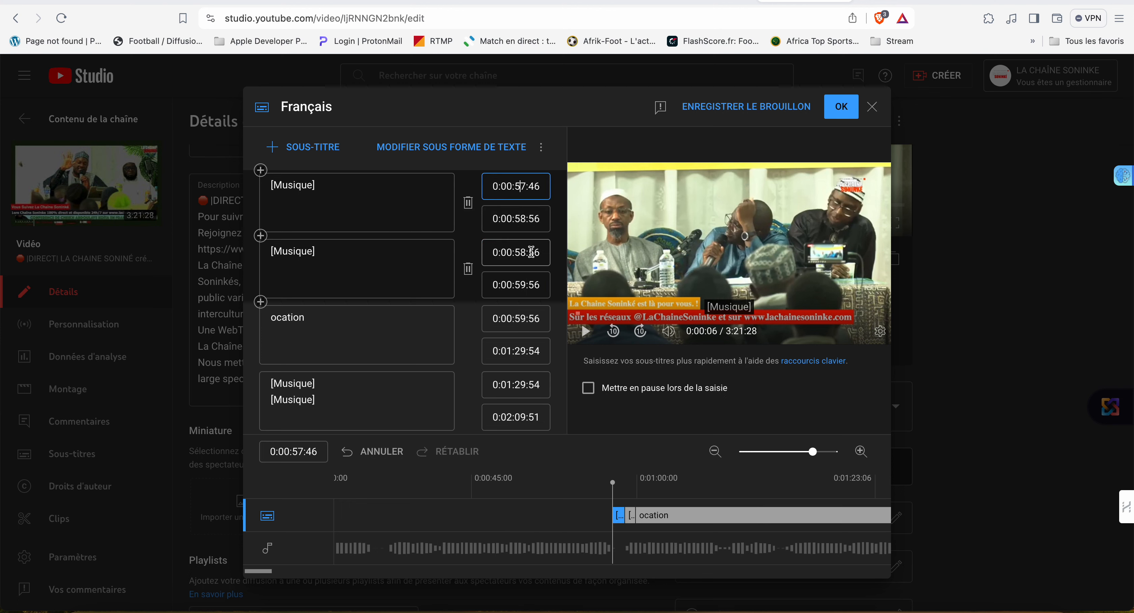
key("Up")
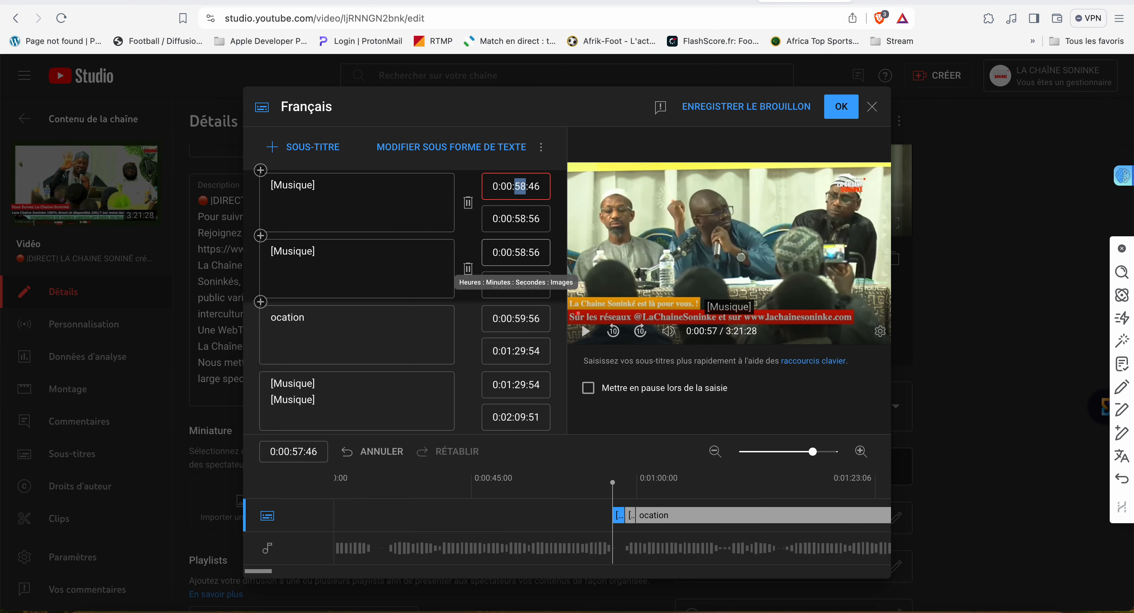
key("Down")
key("Down")
key("Down")
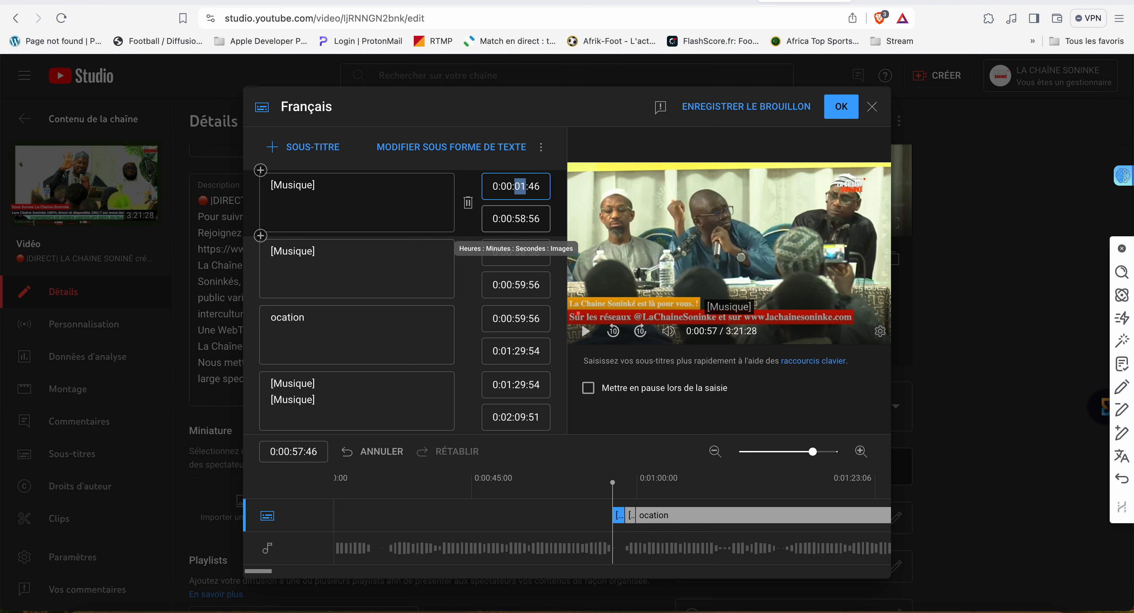
left_click(519, 218)
key("Down")
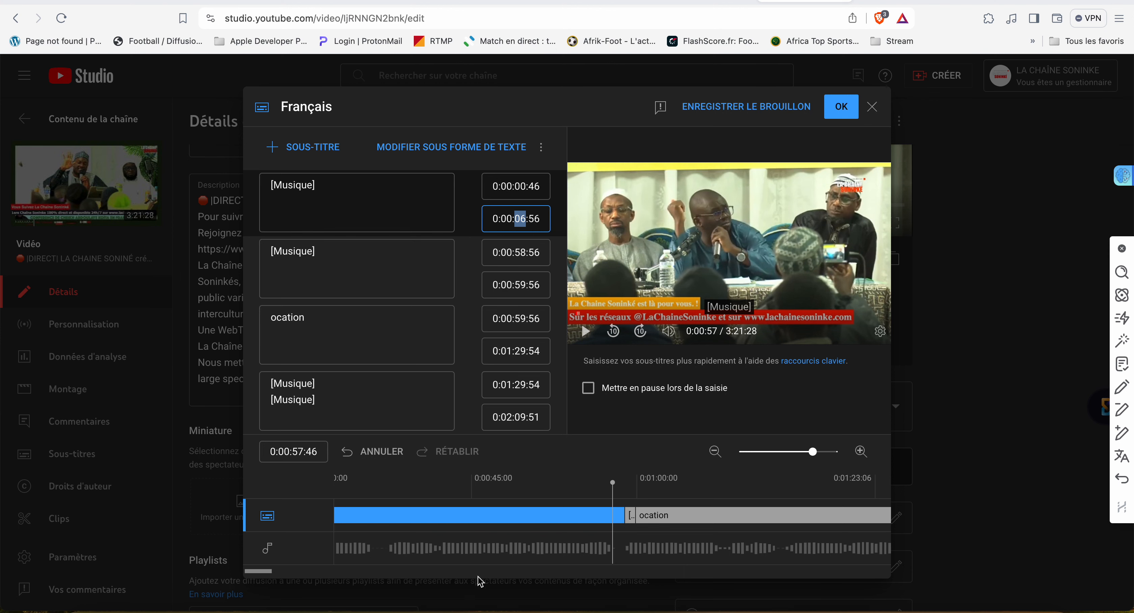
- Go back to the start of the timeline and select the first [Musique] subtitle's block at a readable scale
left_click(503, 483)
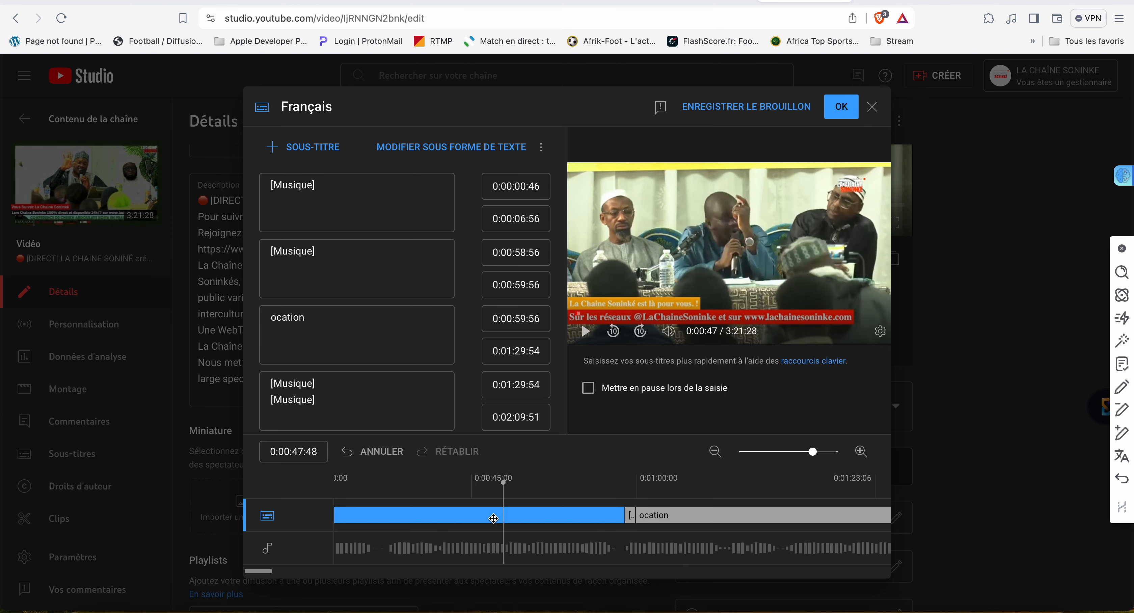
left_click(716, 451)
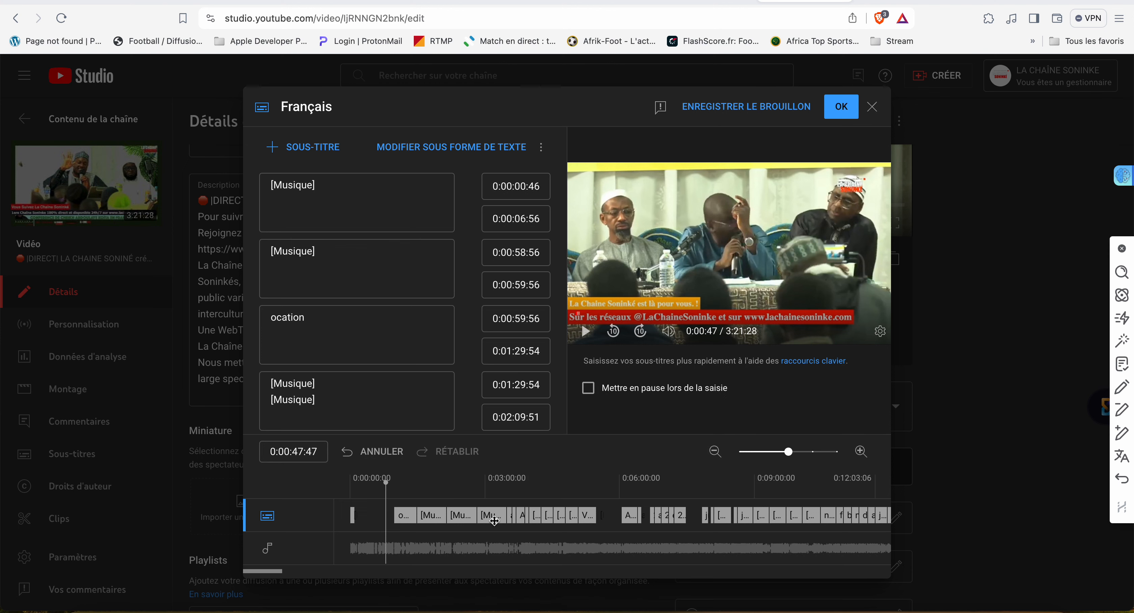
left_click(343, 484)
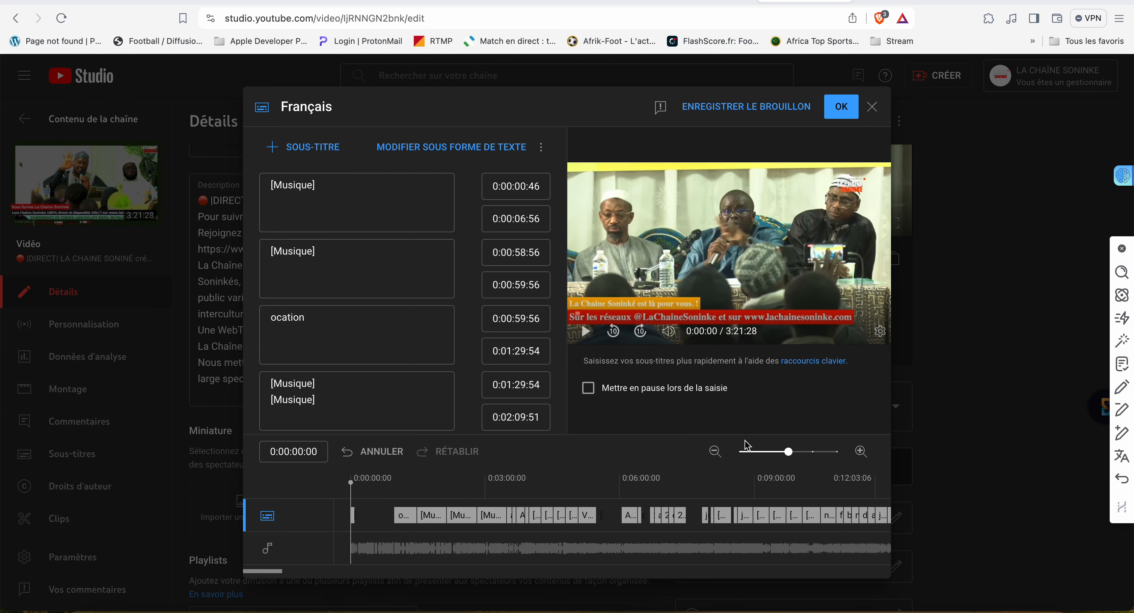
left_click(860, 451)
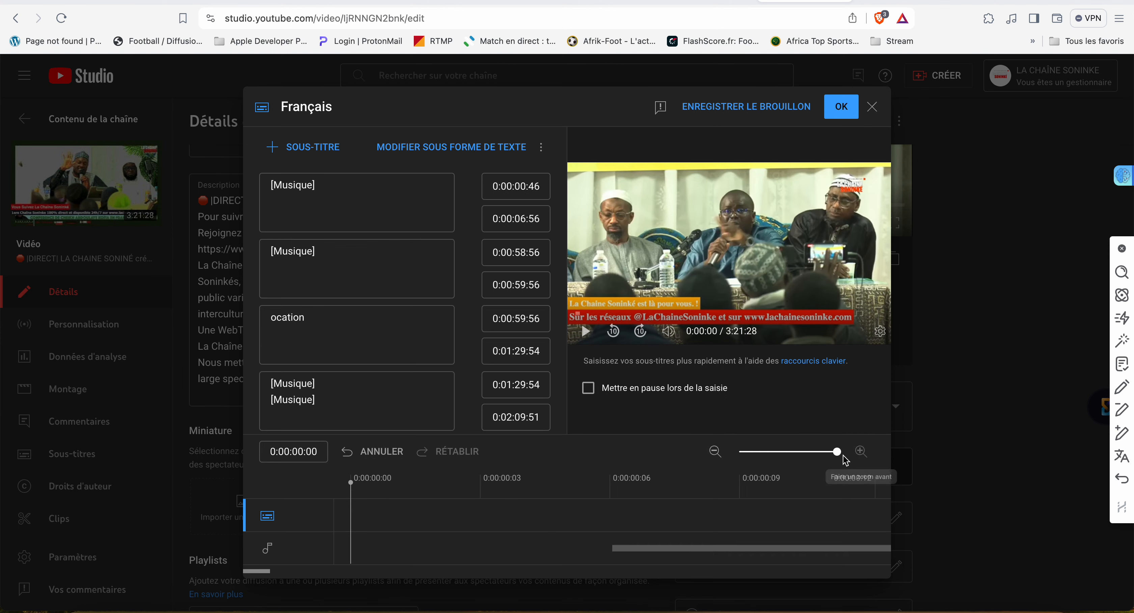
left_click(715, 451)
left_click(716, 451)
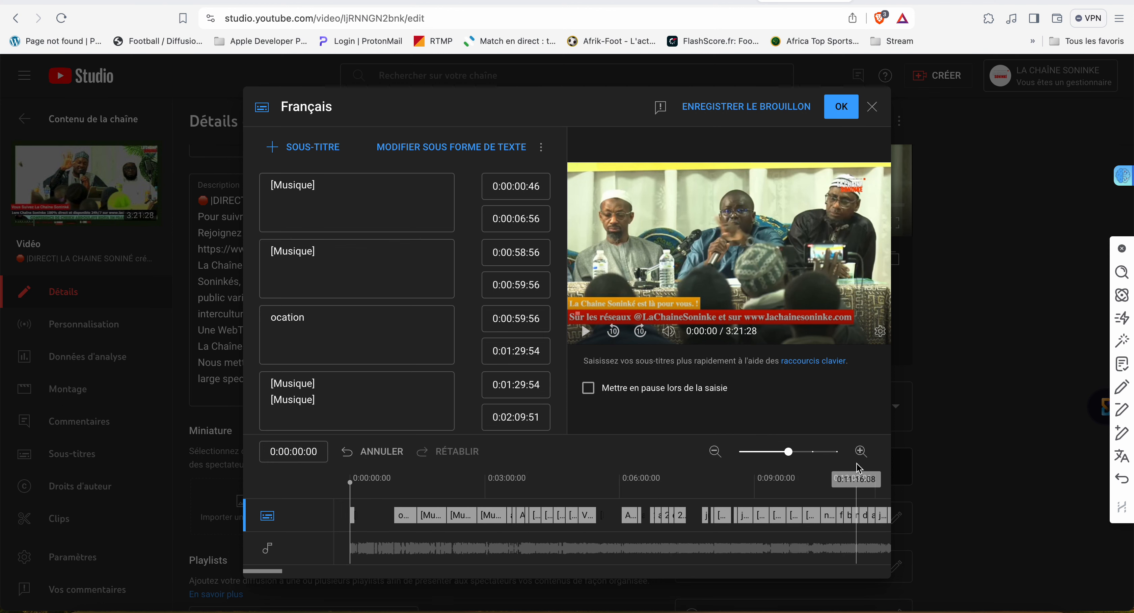
left_click(861, 451)
left_click(364, 505)
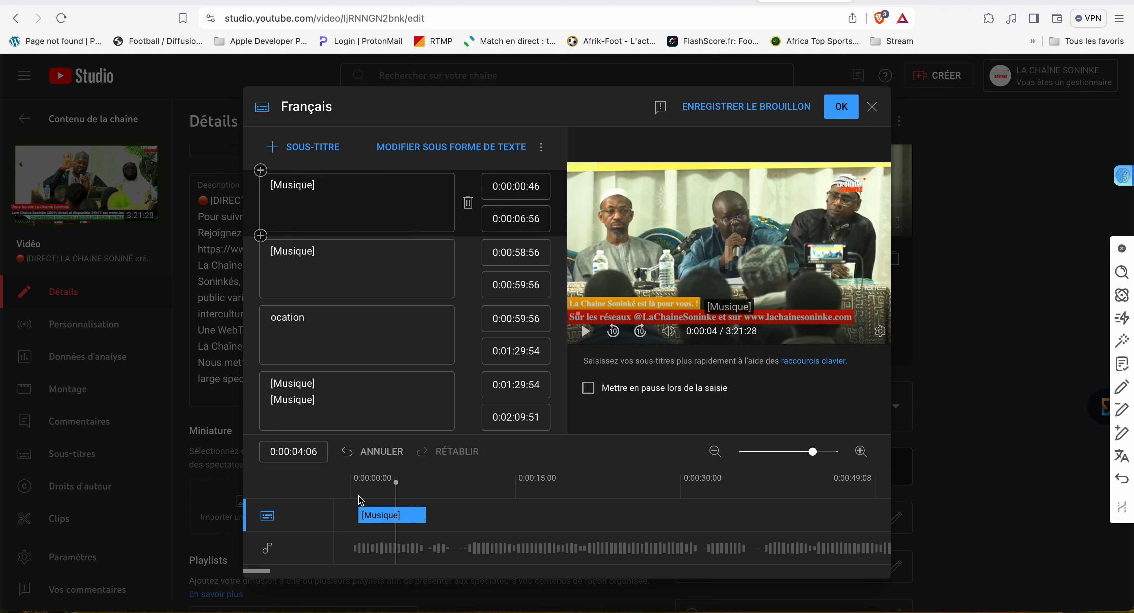
left_click(380, 514)
- Replace the first subtitle's [Musique] text with "Ils organisent des concerts et elles payent jusqu'à 50 euros"
left_click(360, 204)
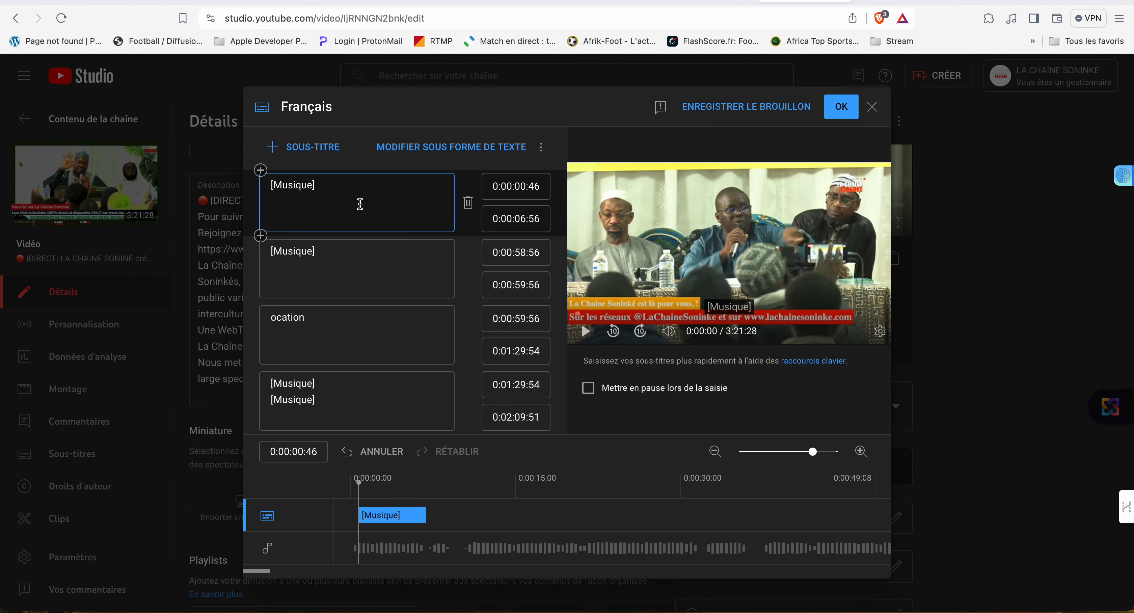
triple_click(359, 203)
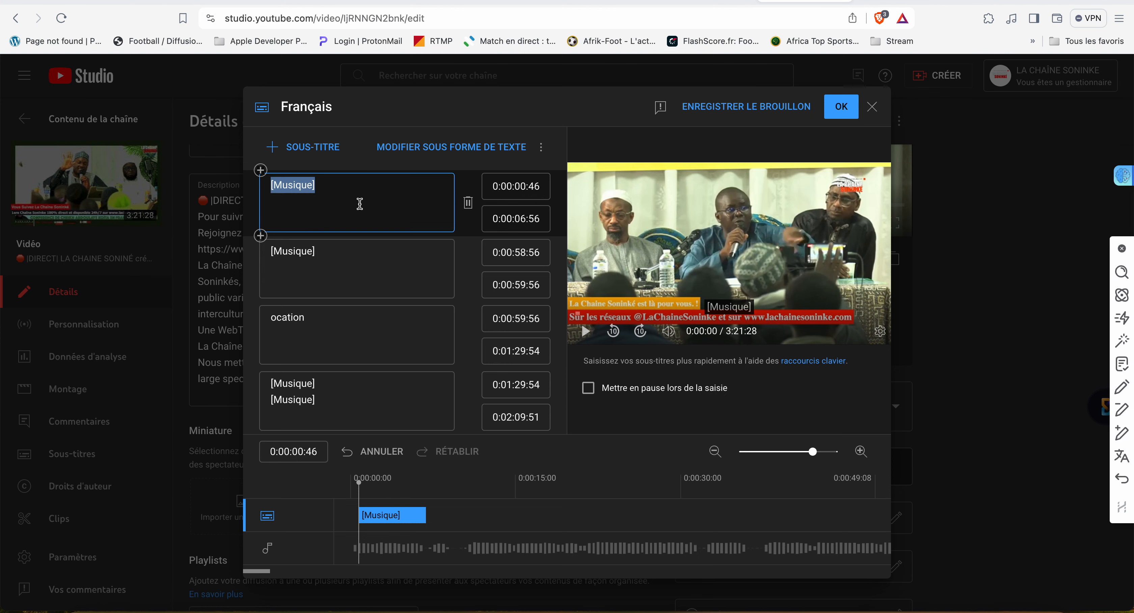
type("Ils o")
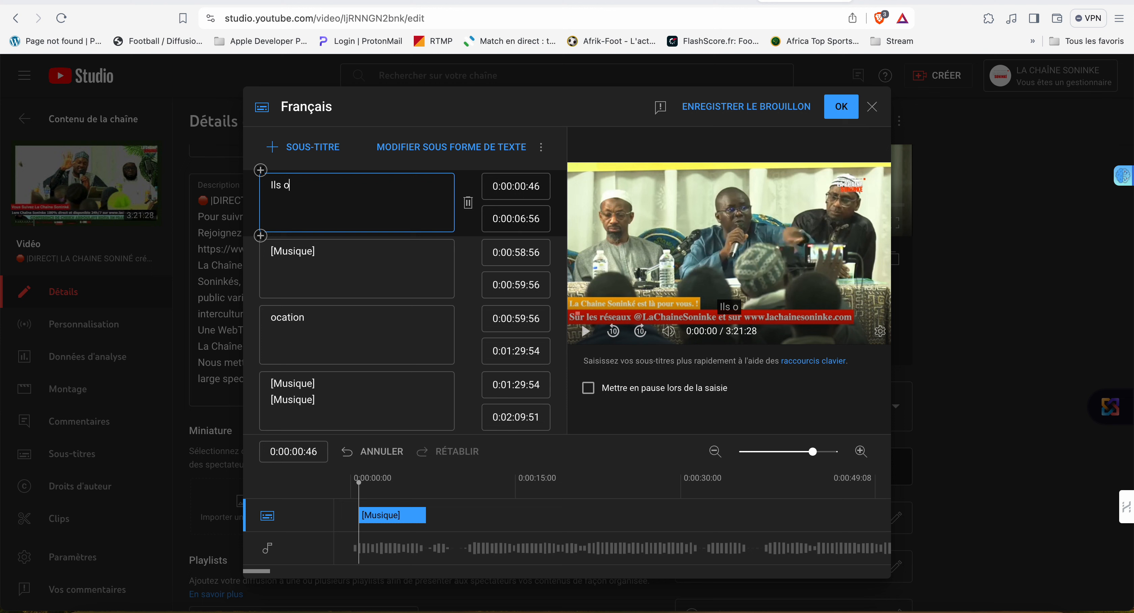
type("rga")
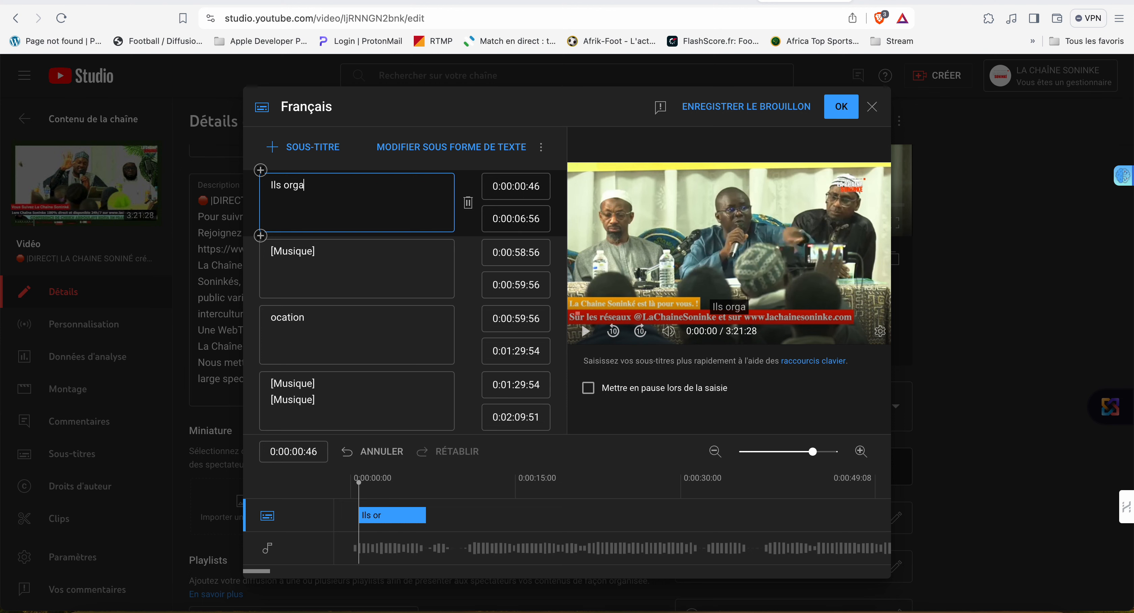
type("nisen")
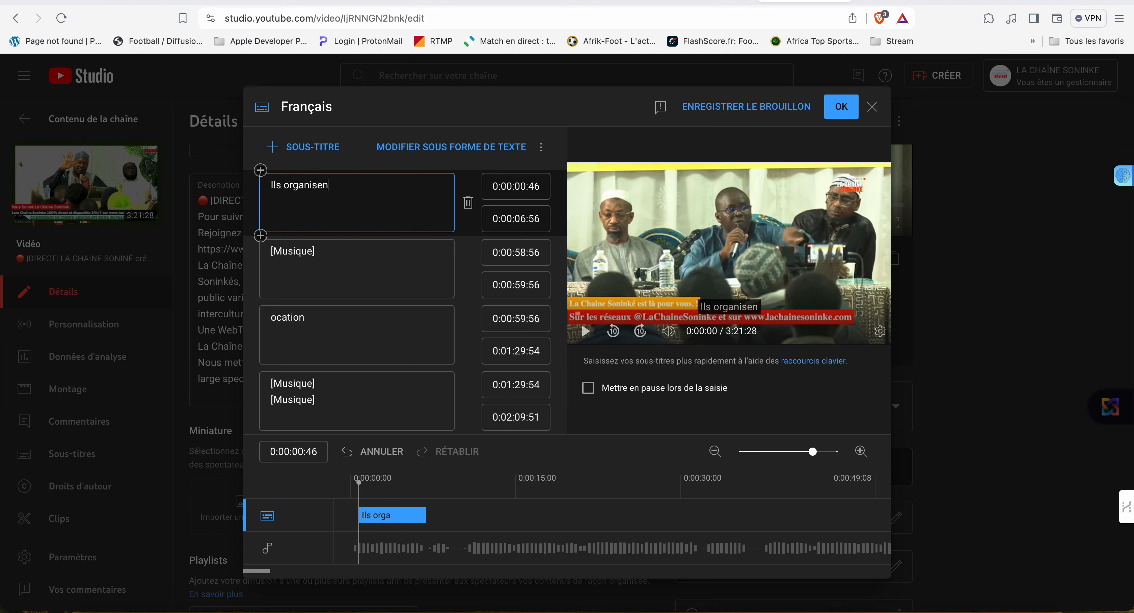
type("t des con")
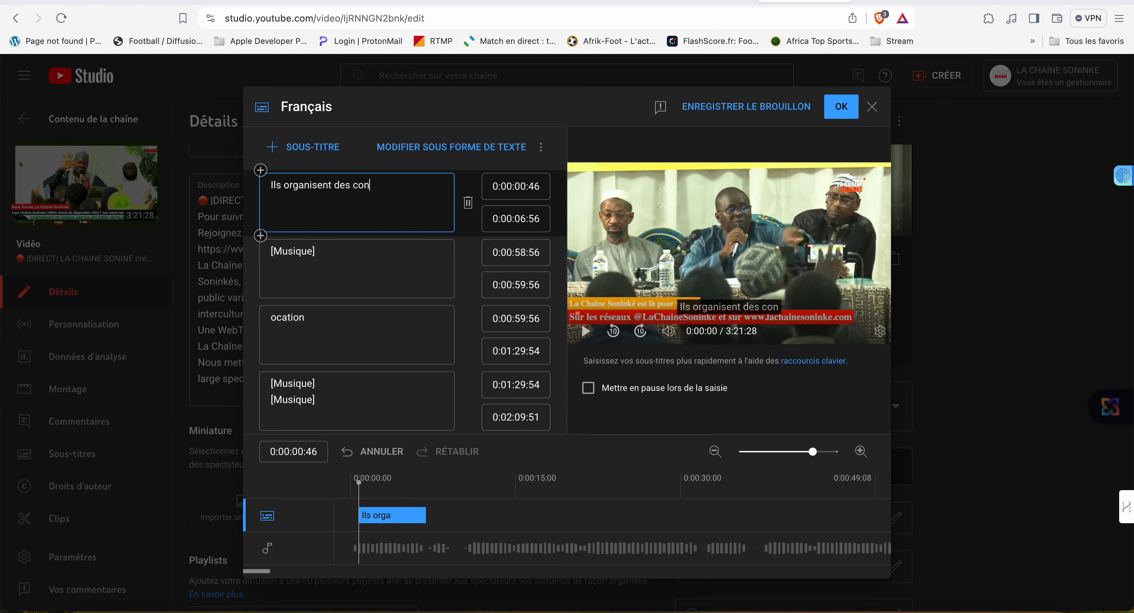
type("corts")
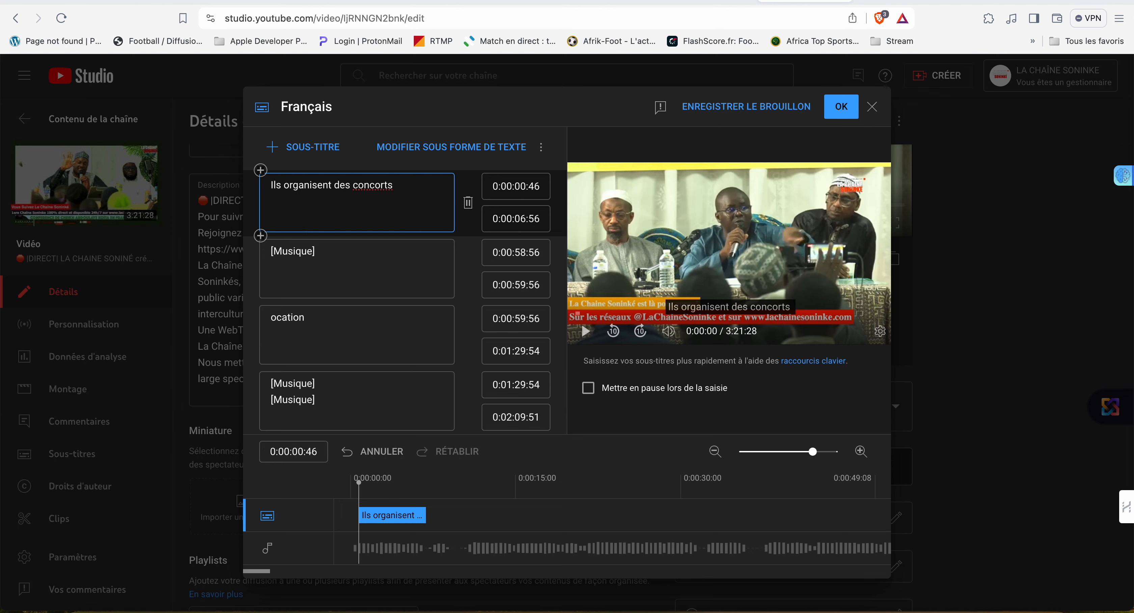
key("BackSpace")
key("BackSpace")
key("BackSpace")
key("BackSpace")
type("erts et e")
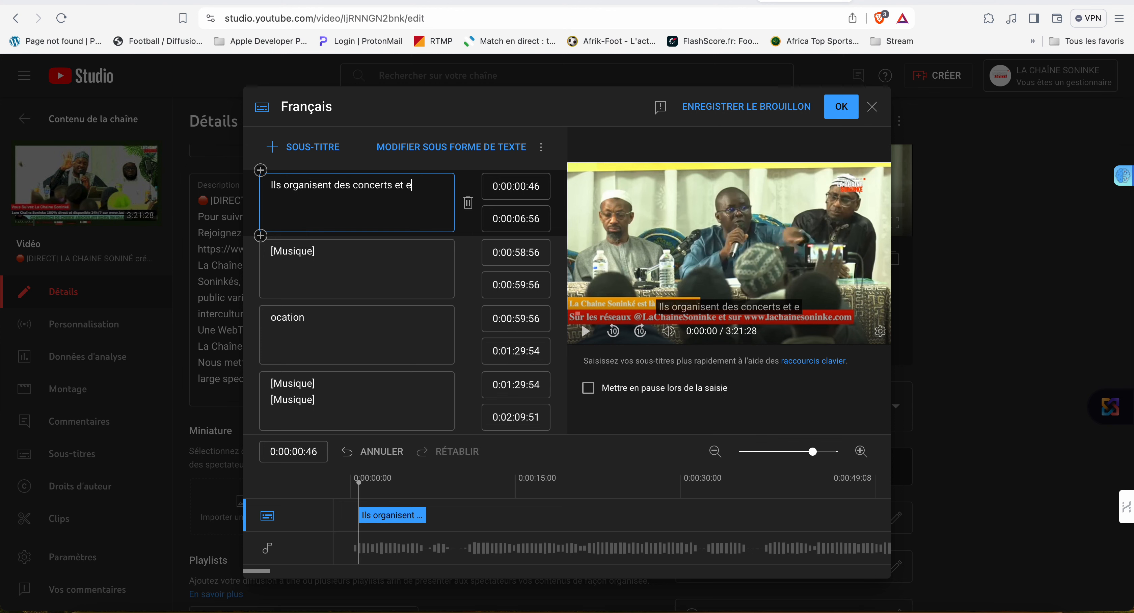
type("lles pa")
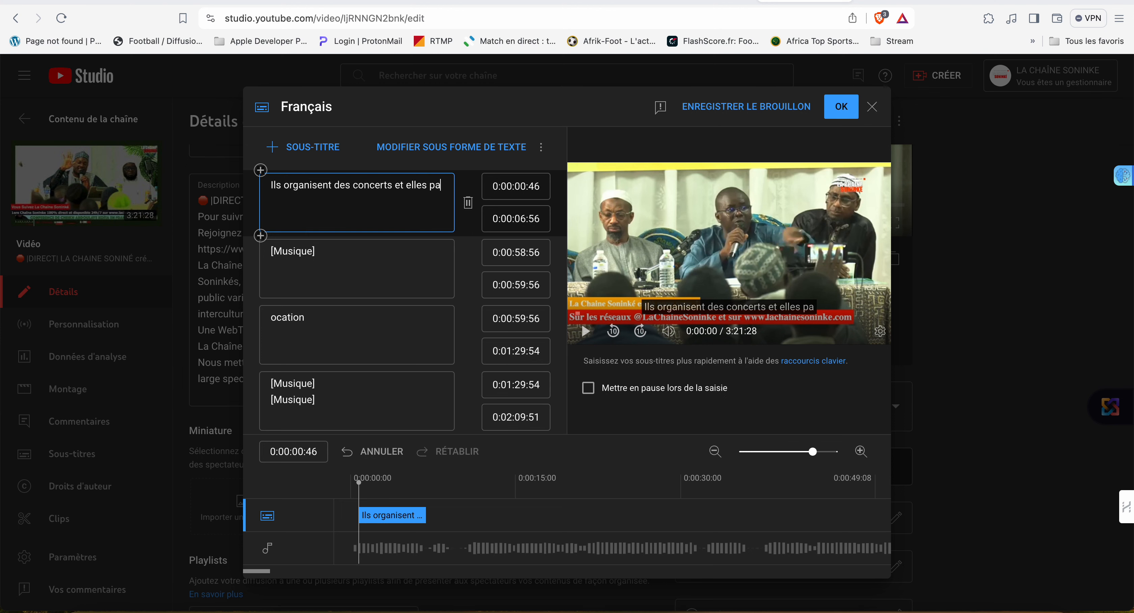
type("i")
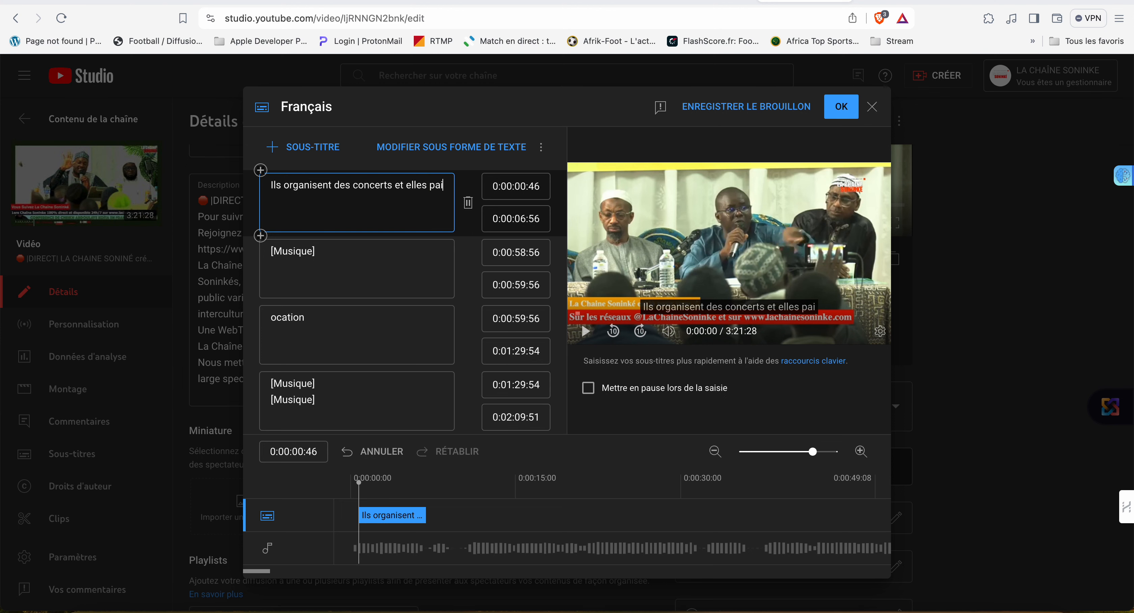
key("BackSpace")
type("yent")
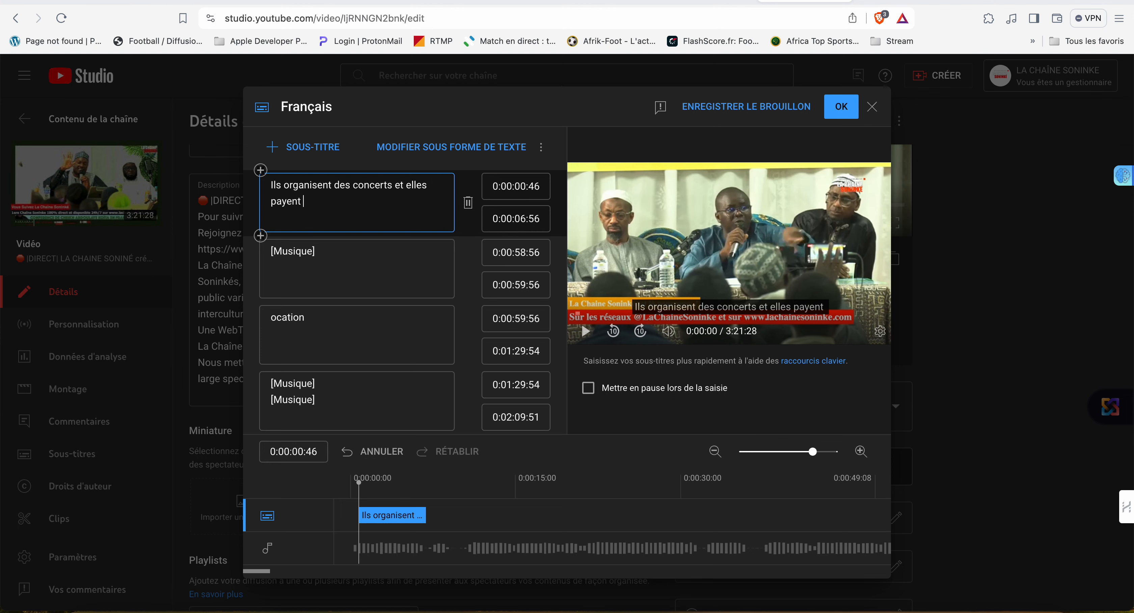
type(" jusq")
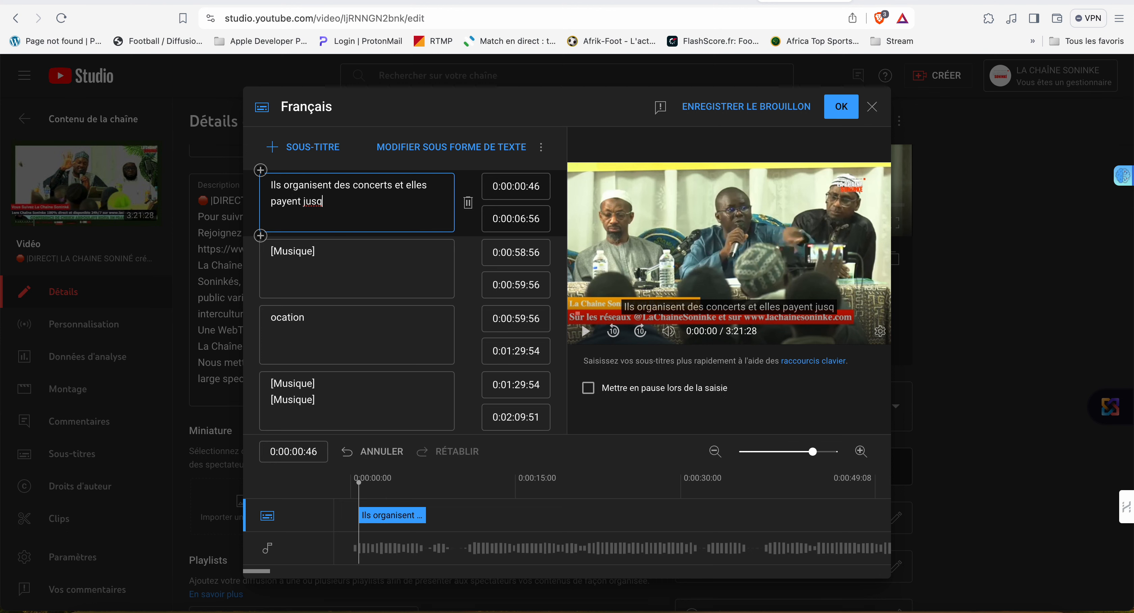
type("'à")
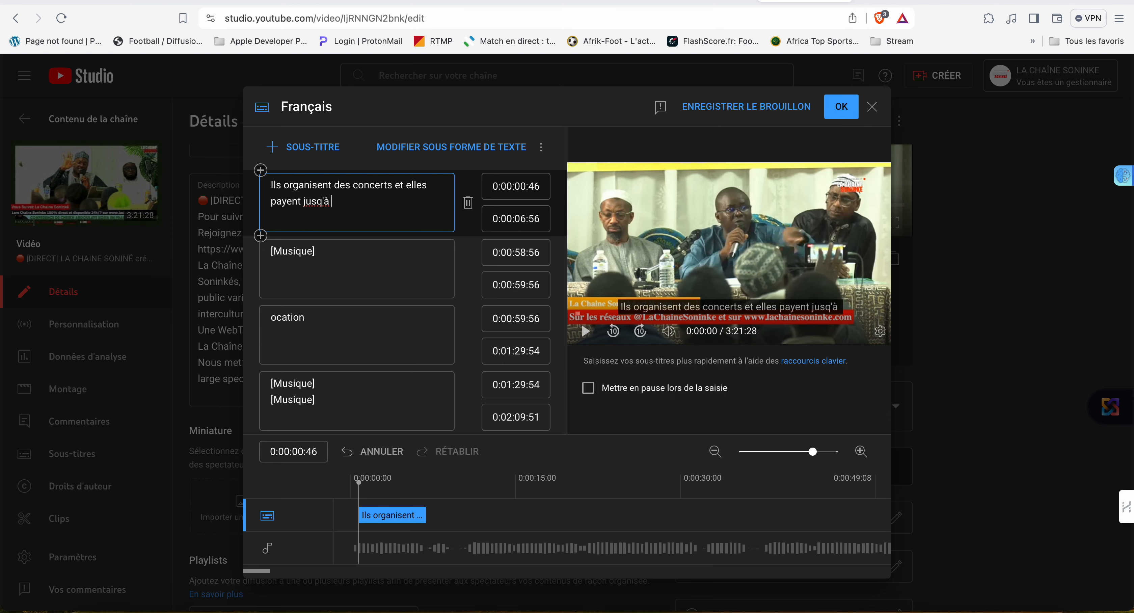
key("BackSpace")
key("BackSpace")
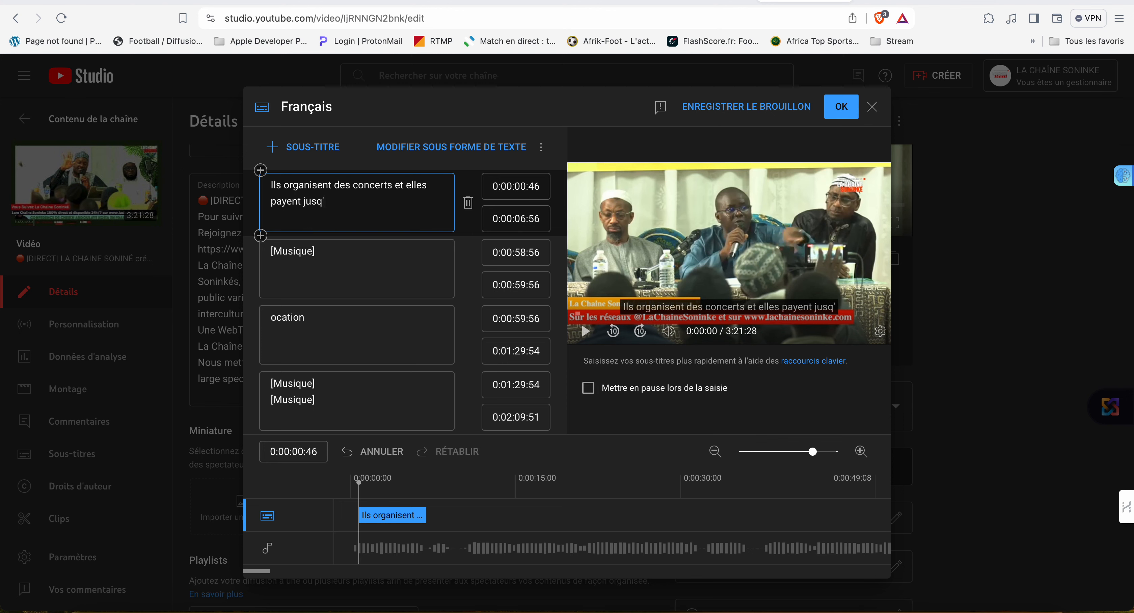
type("u")
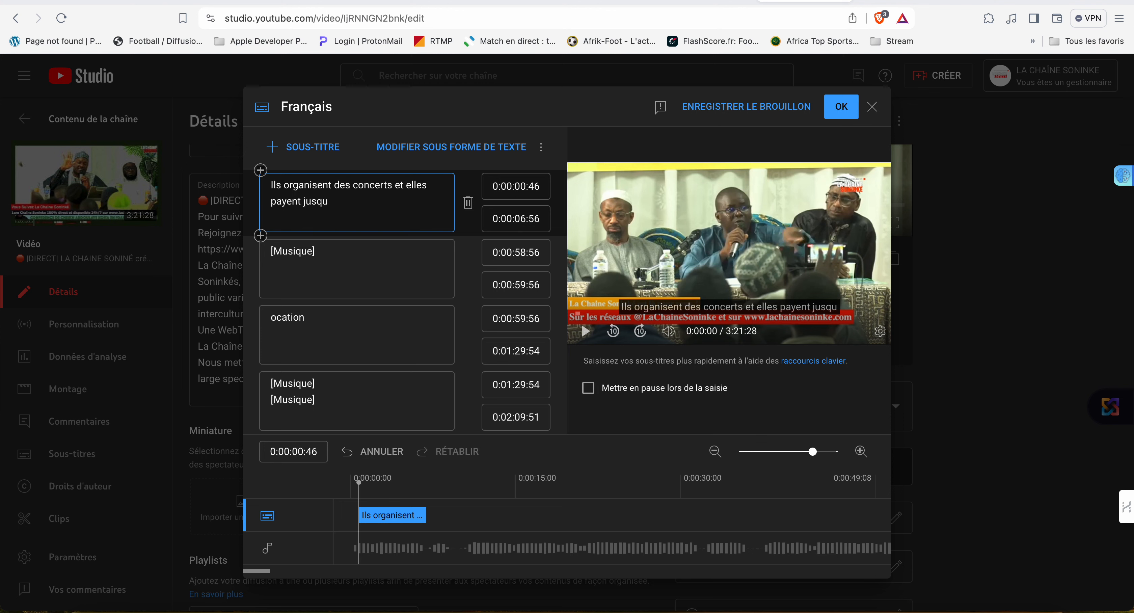
type("'")
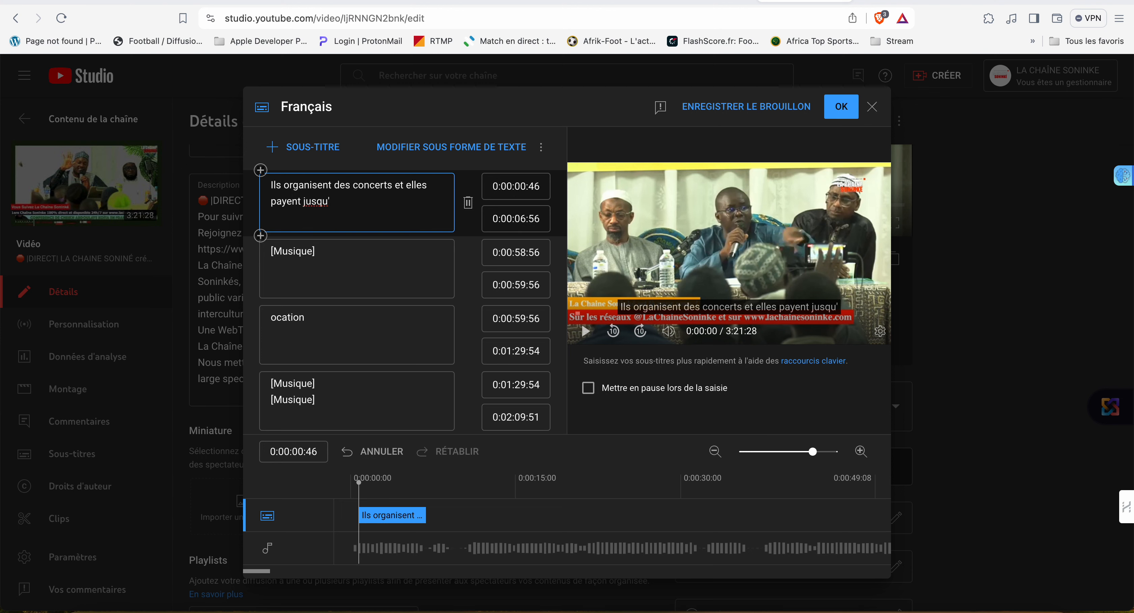
type("à 50")
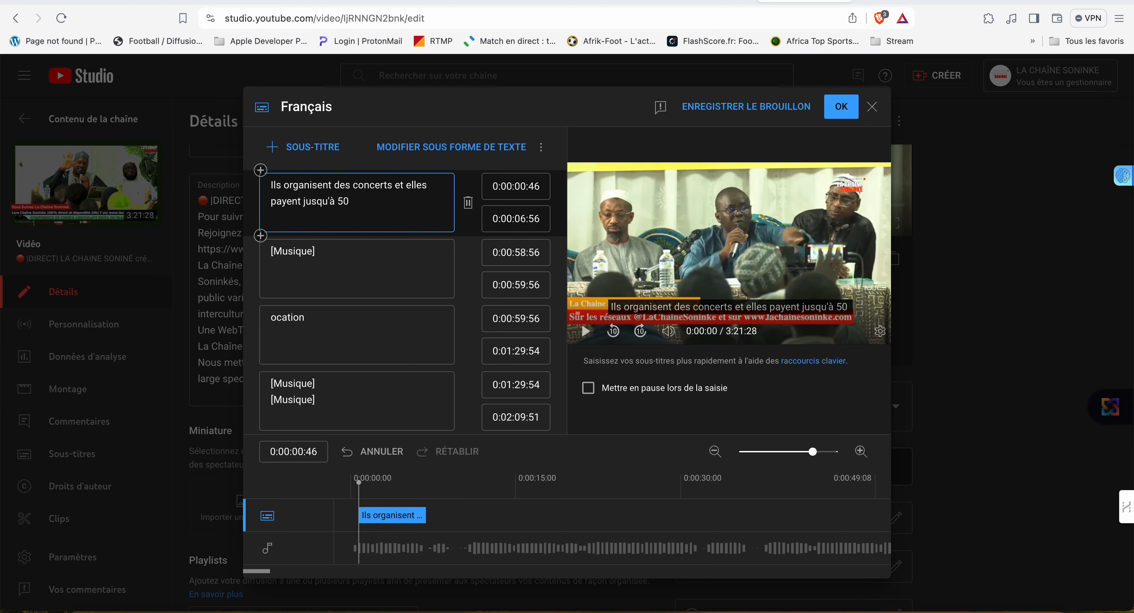
type(" euros")
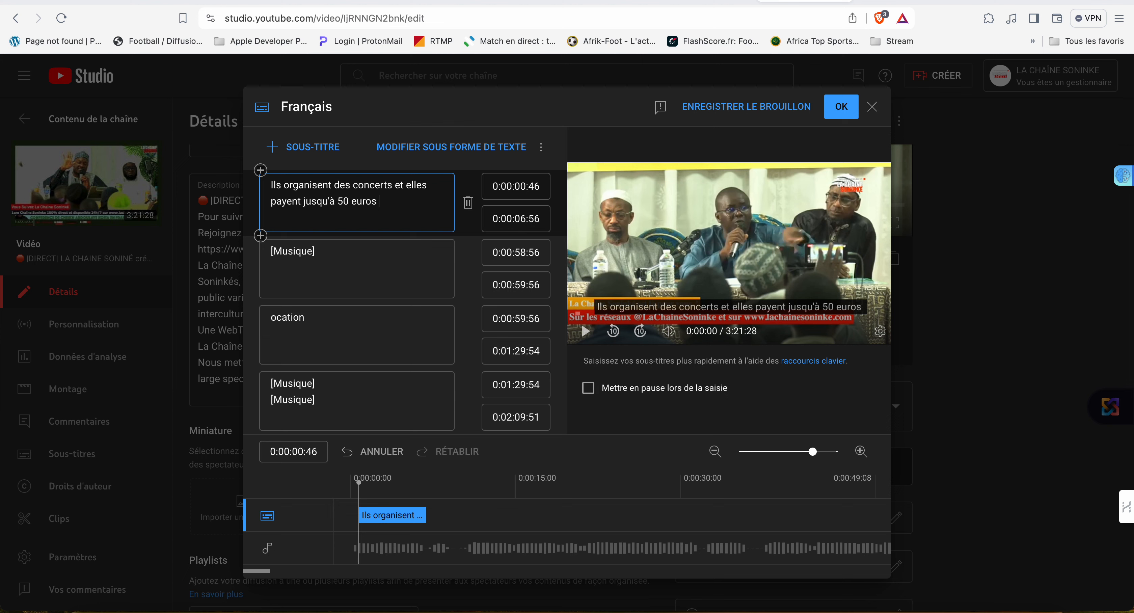
- Replay the broadcast's opening to 0:04 and extend the first subtitle with "par personnes et tous paient"
left_click(357, 482)
key("space")
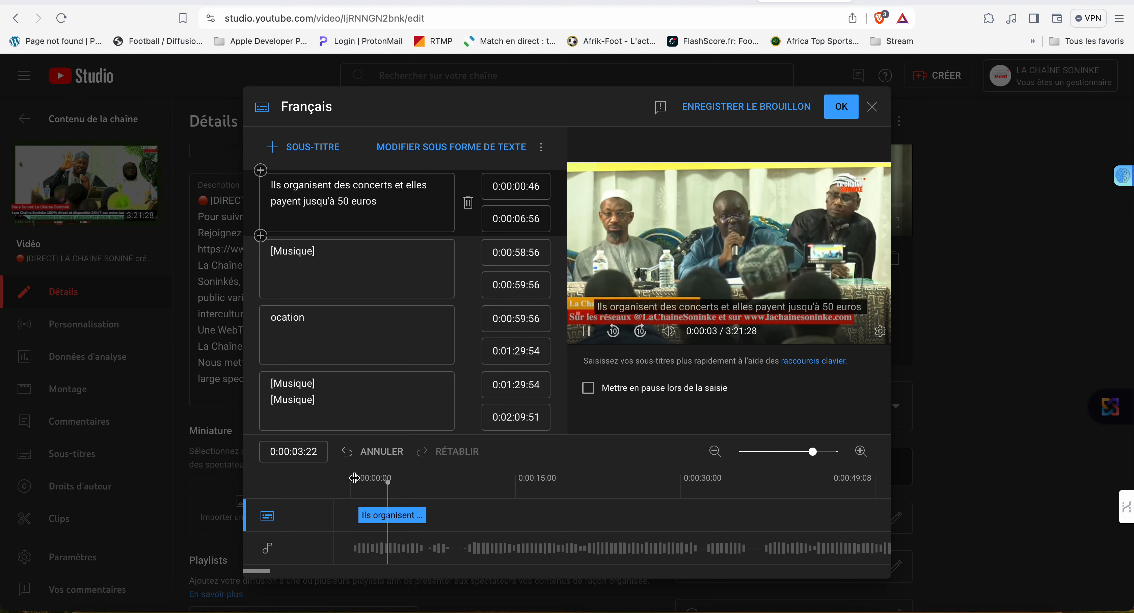
key("space")
left_click(397, 213)
type("pa")
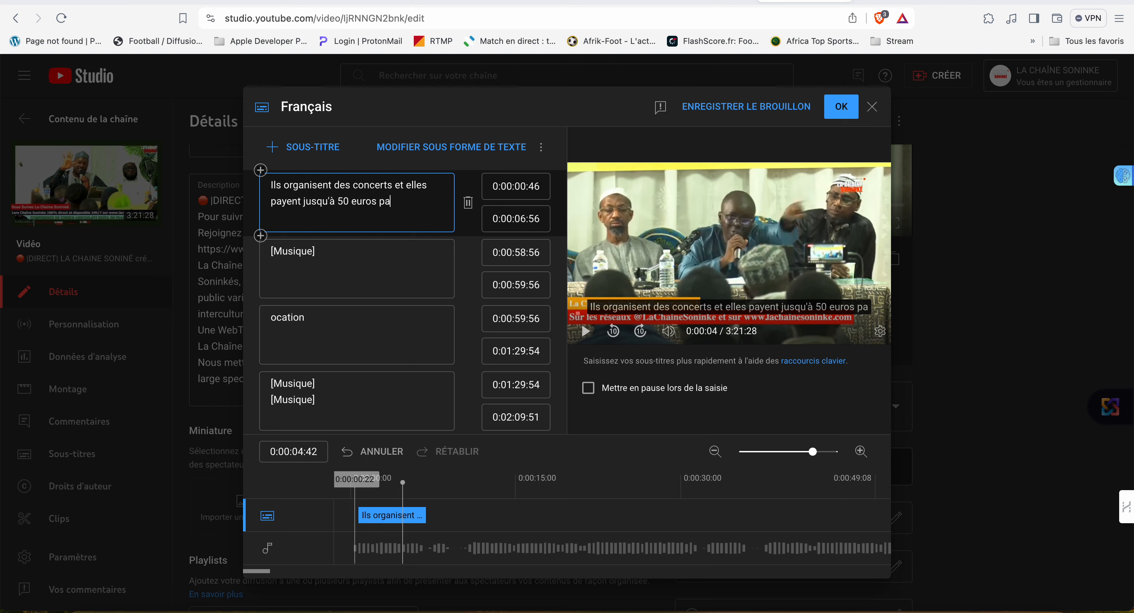
type("r person")
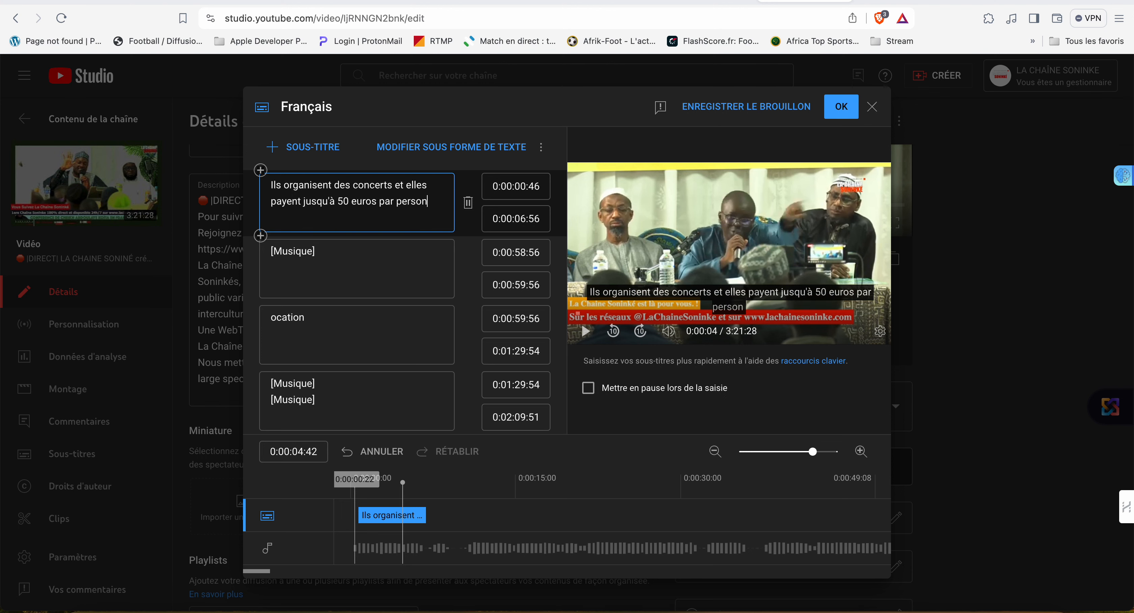
type("nes et")
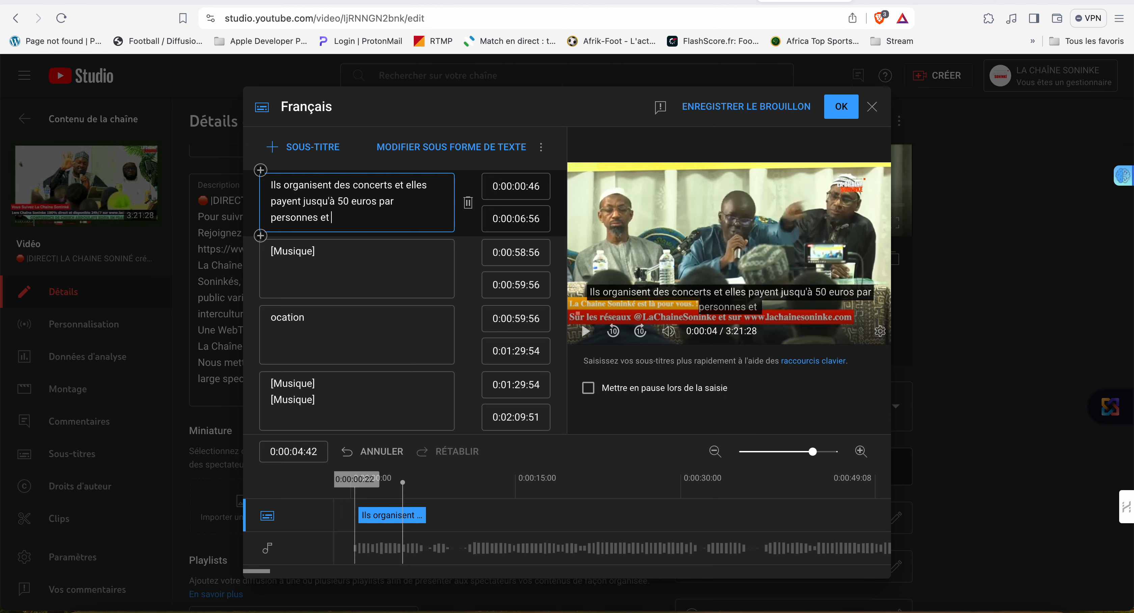
type(" tous")
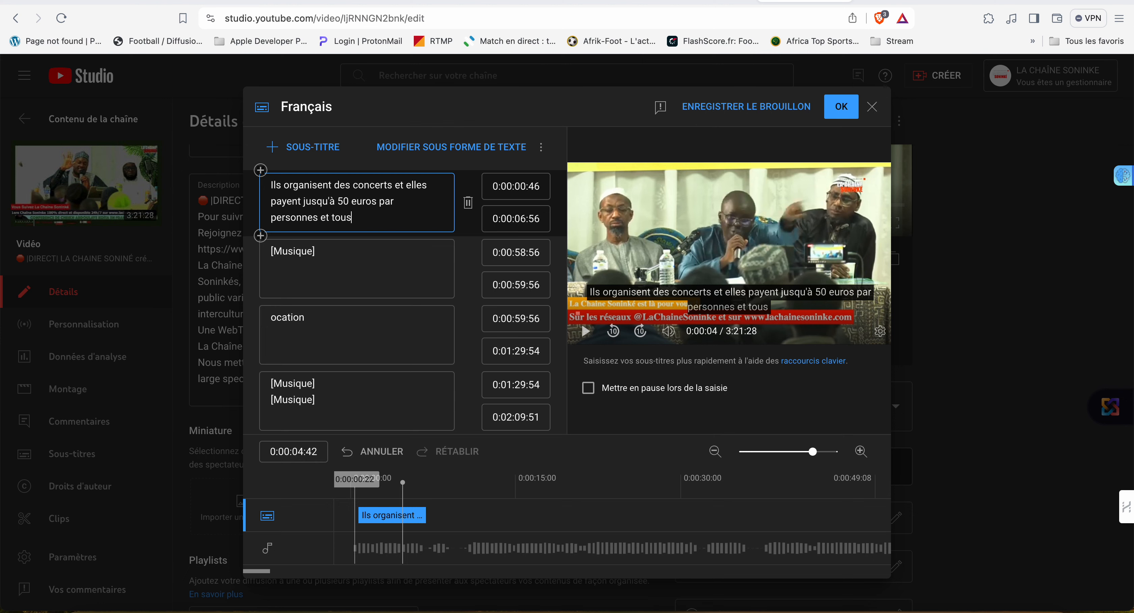
type(" paient")
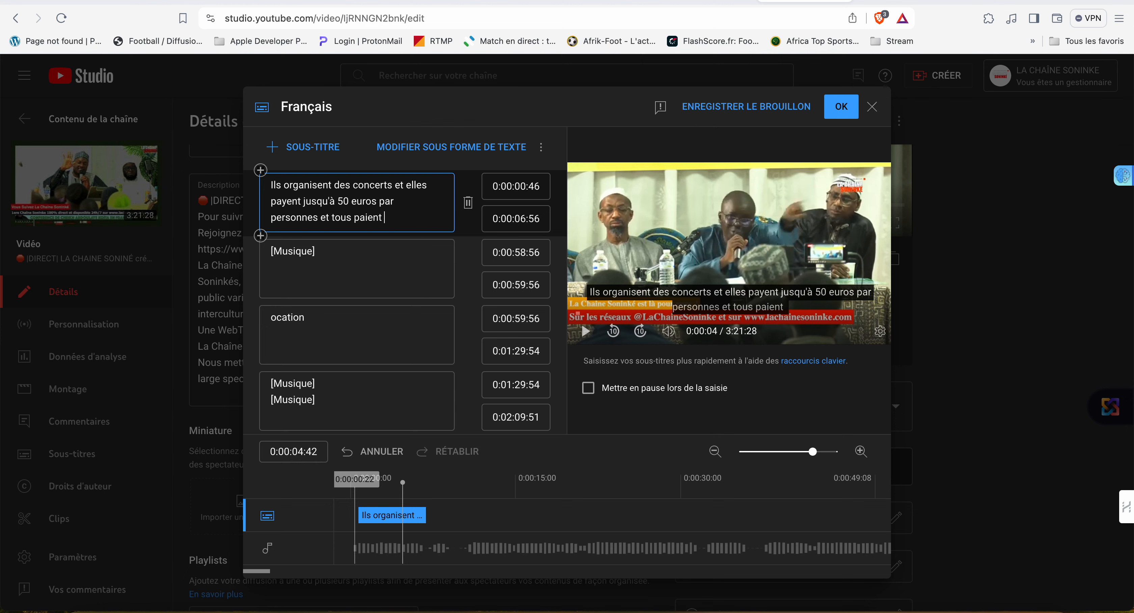
- Replay the opening up to 0:06 and add "alors attendent là bas..." to the end of the first subtitle
left_click(356, 483)
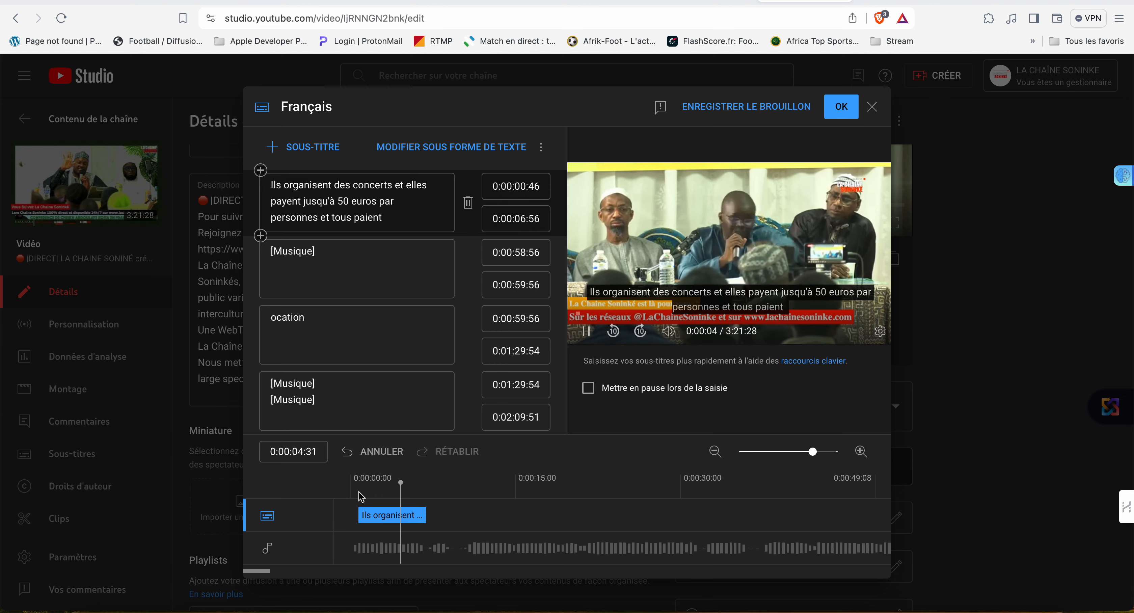
key("space")
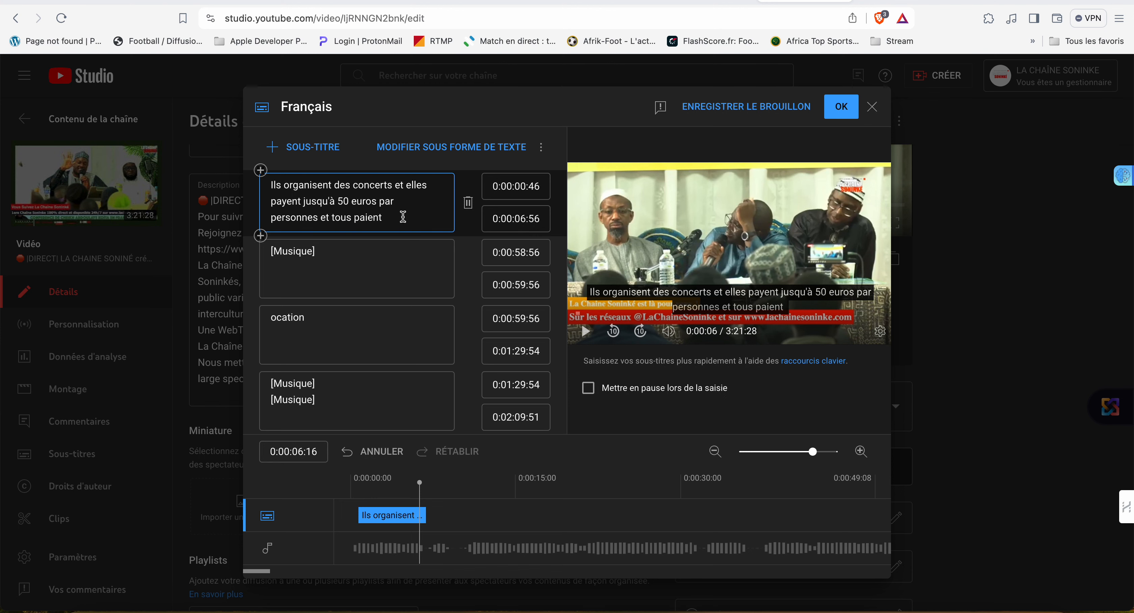
type("alors")
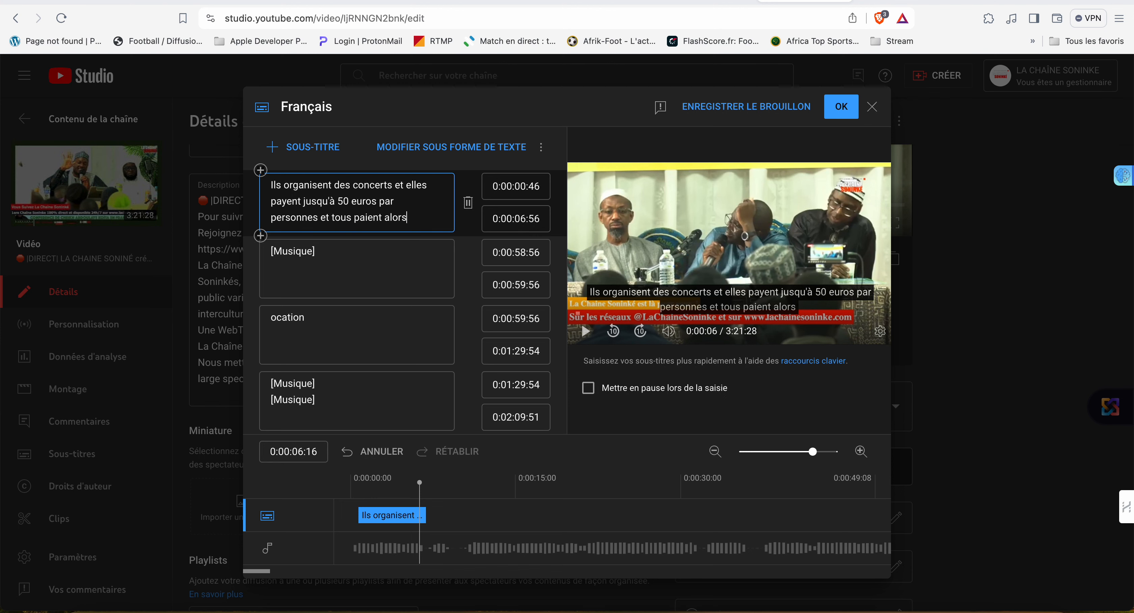
type(" attendent")
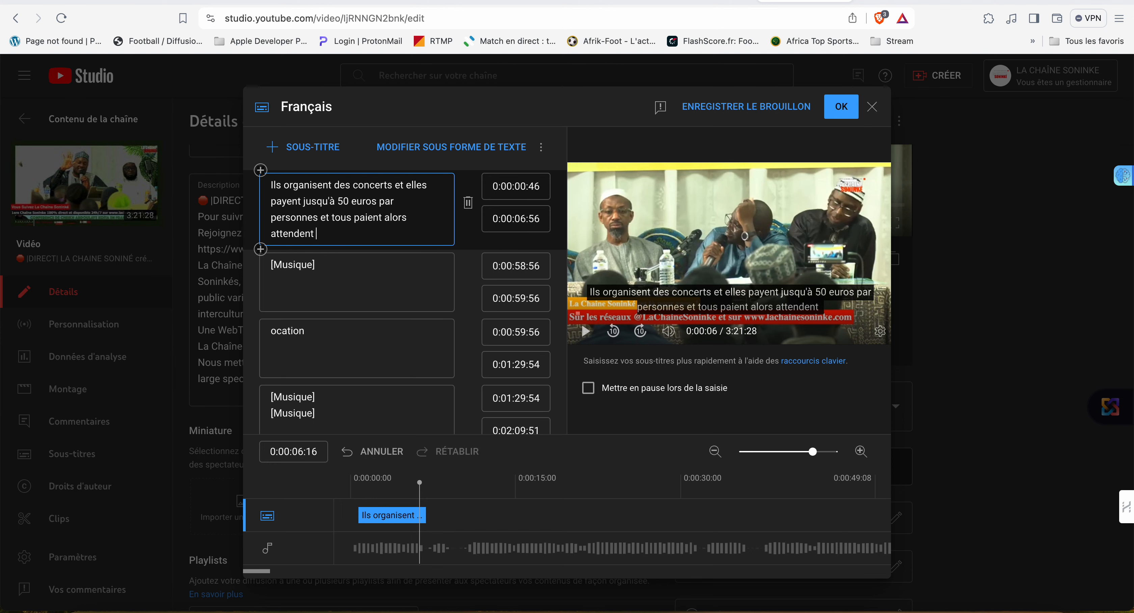
type(" là bas...")
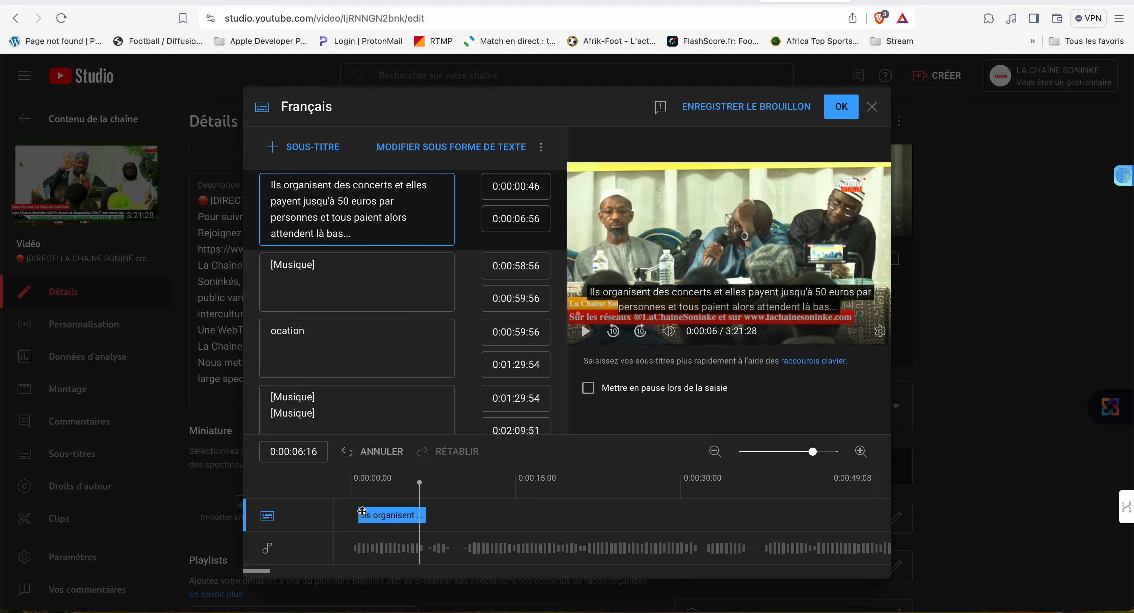
- Replay the corrected first subtitle from the start of the timeline and publish the French subtitles
left_click(352, 493)
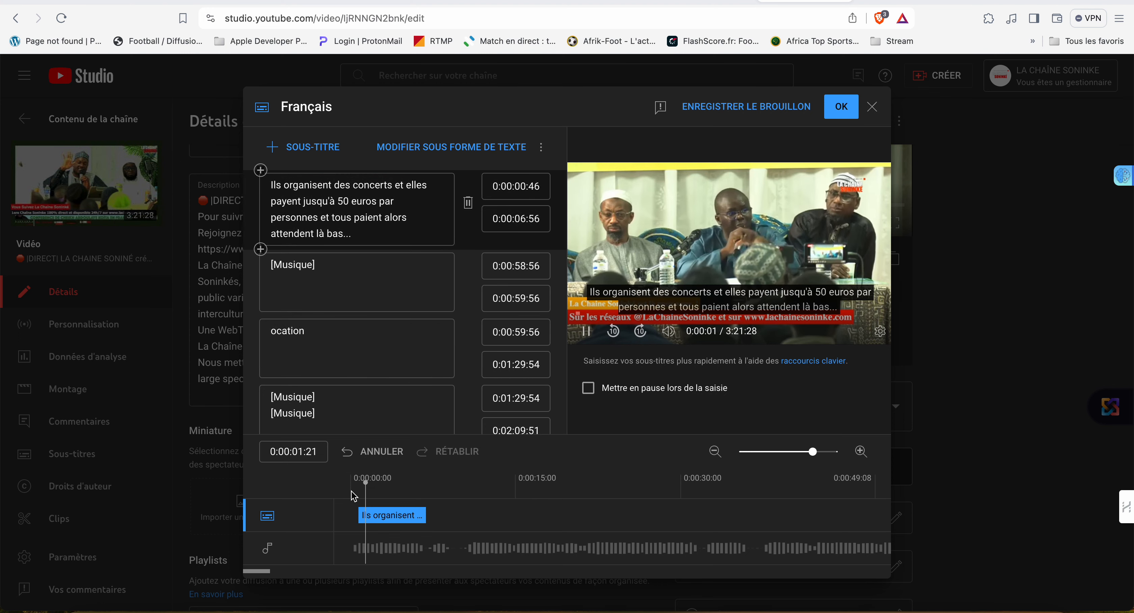
key("space")
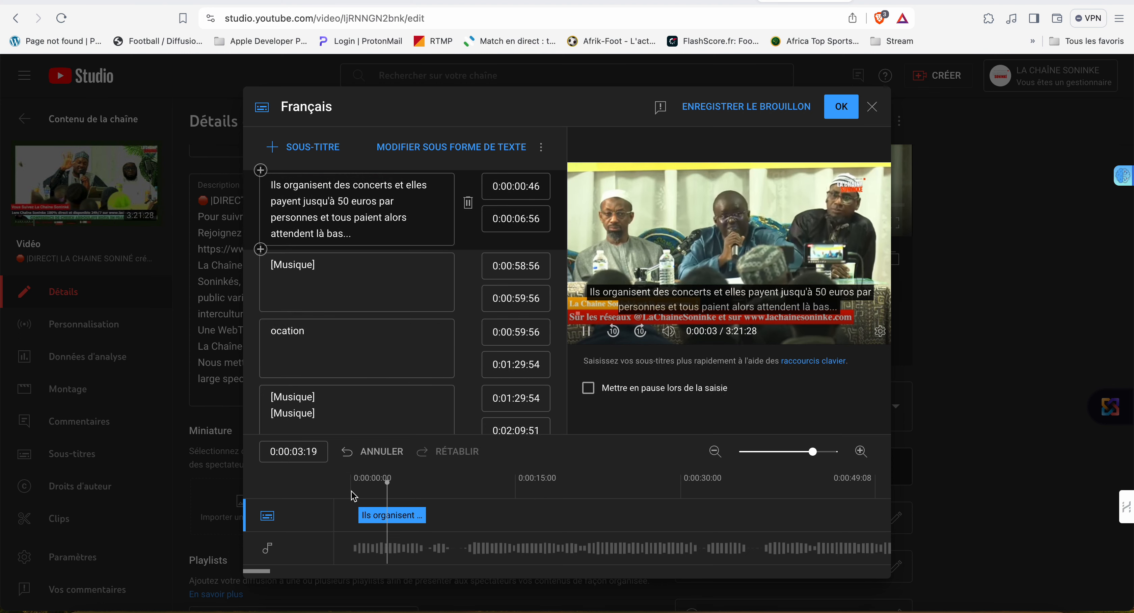
left_click(841, 104)
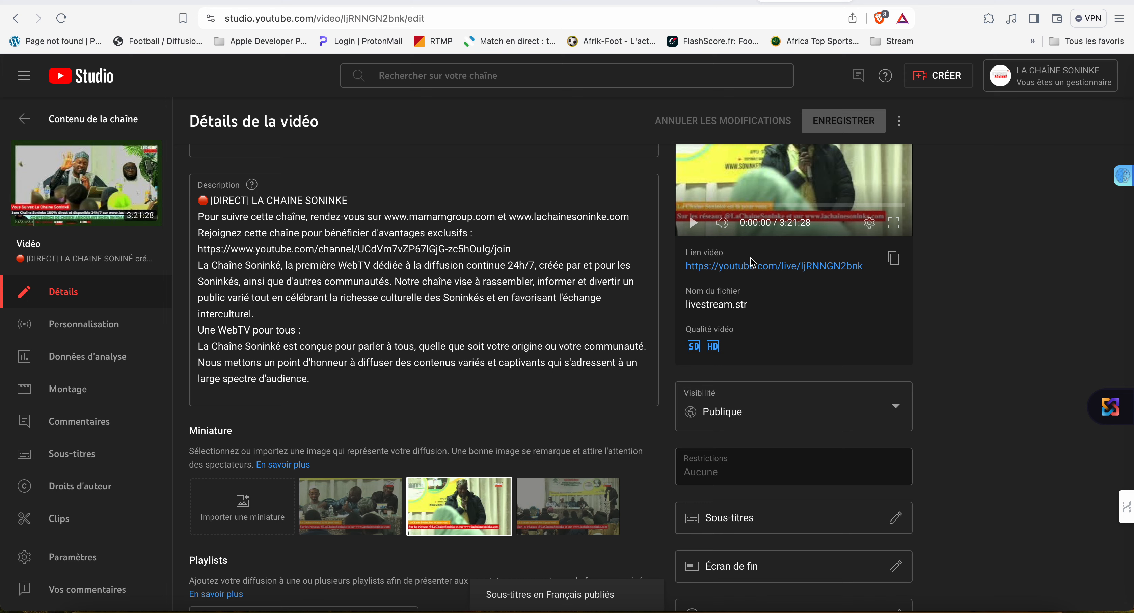
- Open the broadcast's public watch page, return playback to the beginning, and pause it at 0:01 to read the English-translated first subtitle
left_click(797, 266)
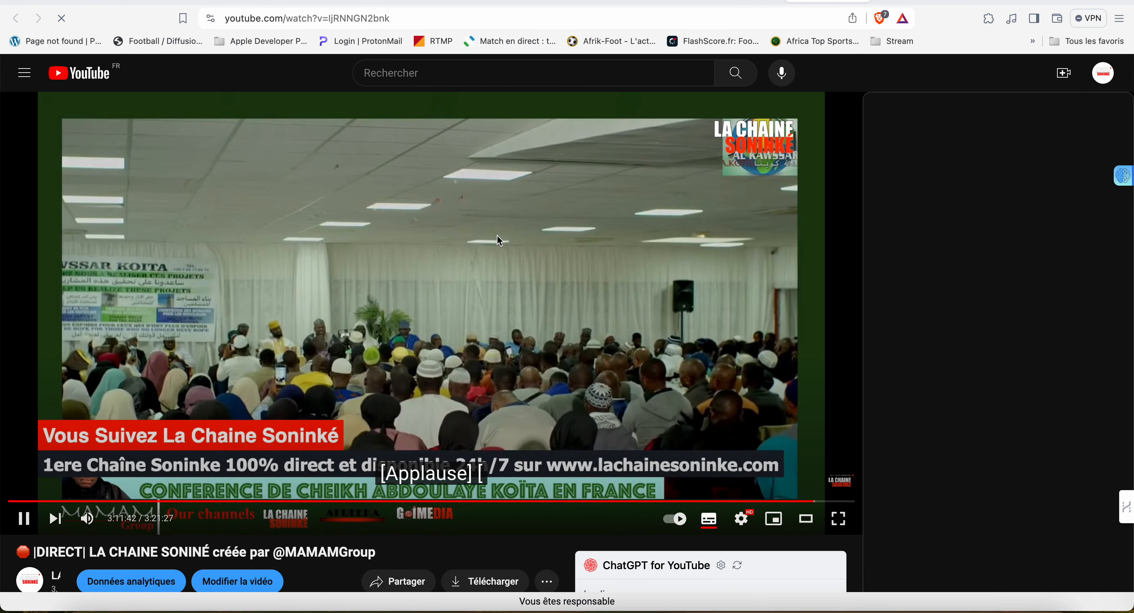
left_click(495, 234)
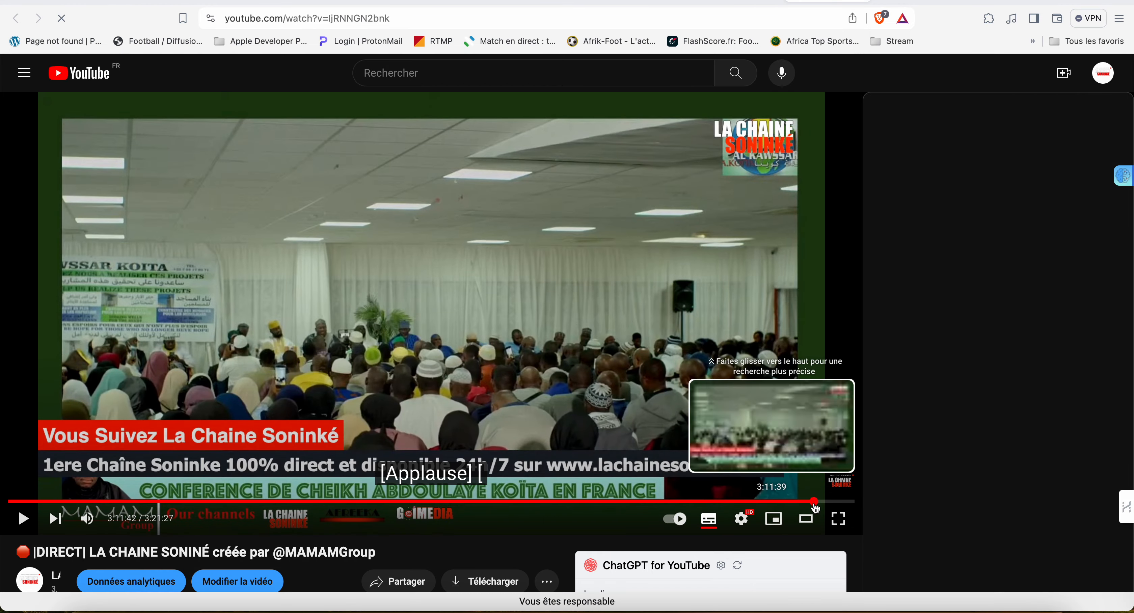
left_click_drag(813, 503, 10, 510)
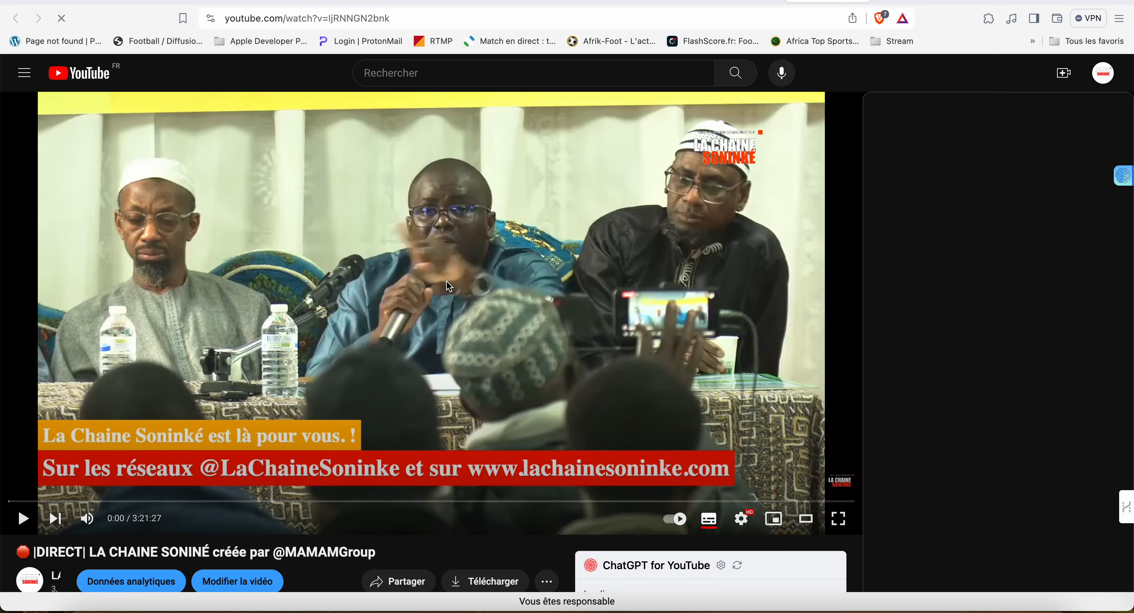
left_click(446, 280)
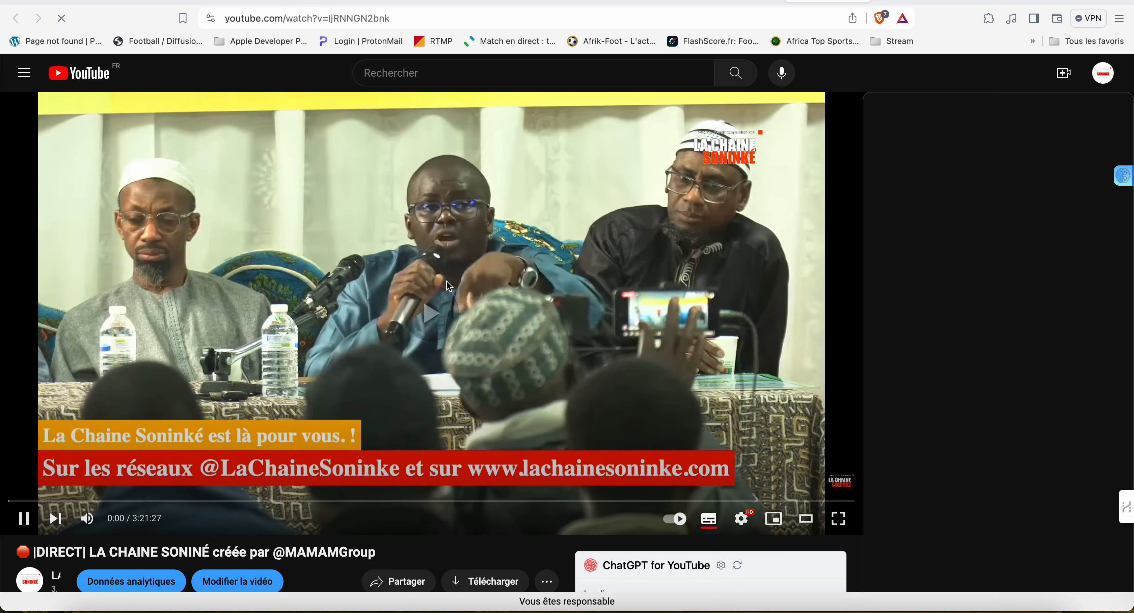
left_click(24, 518)
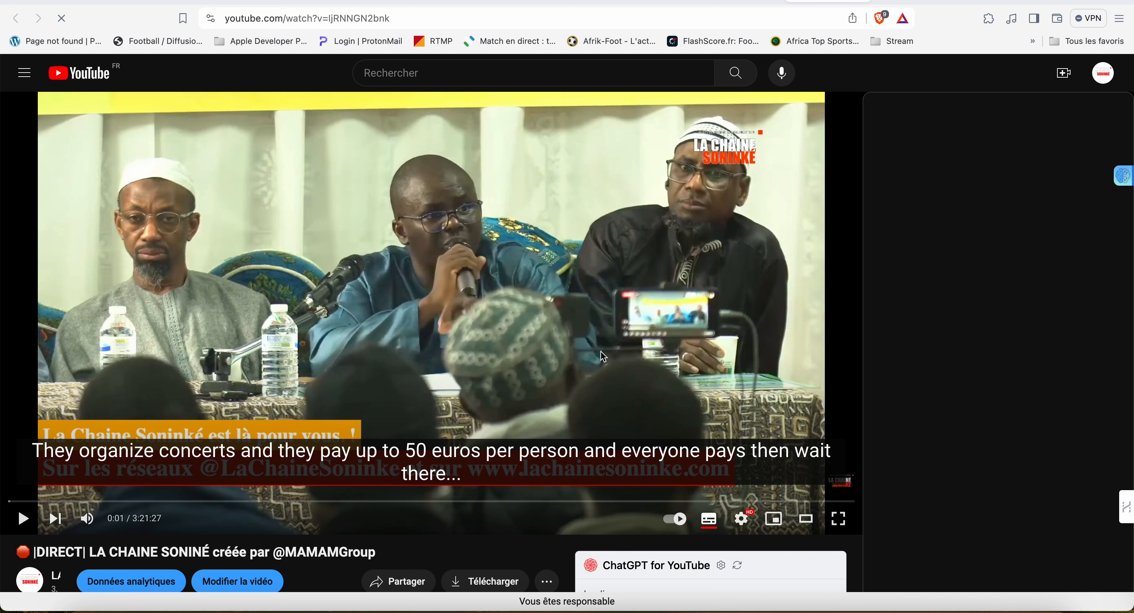
- Switch the player's subtitles to the manual Français track and play the broadcast to 0:09 to check the corrected subtitle
left_click(741, 519)
left_click(834, 426)
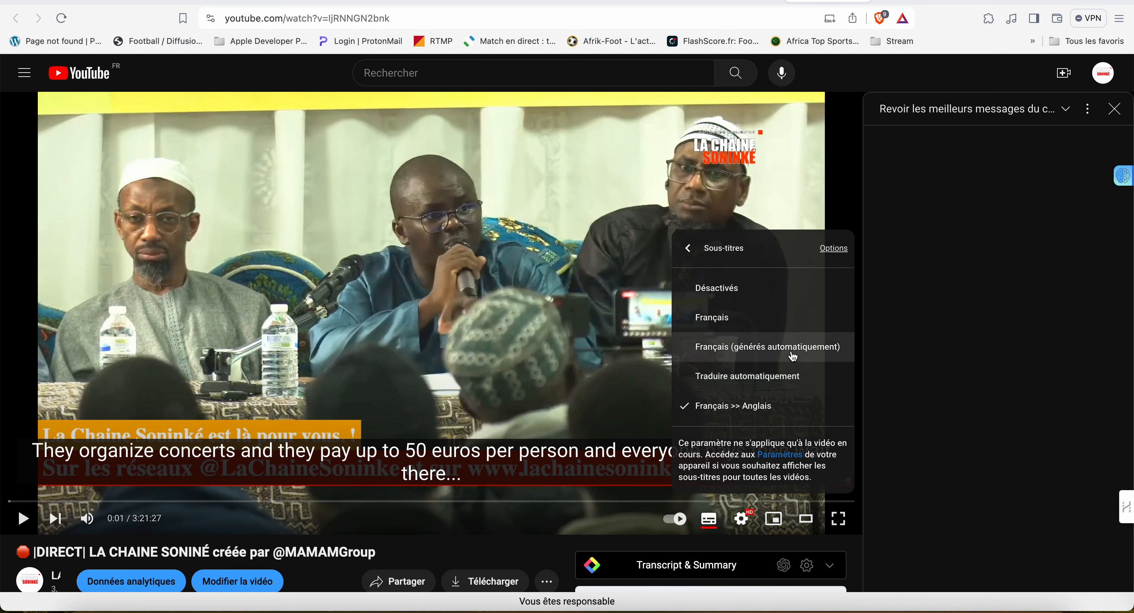
left_click(792, 352)
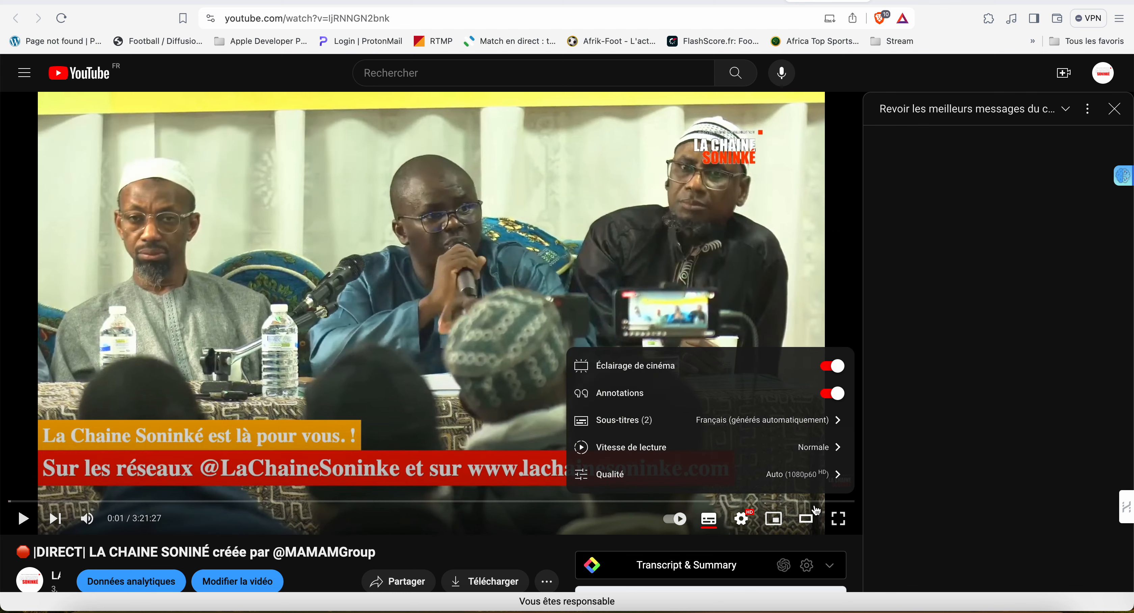
left_click(763, 421)
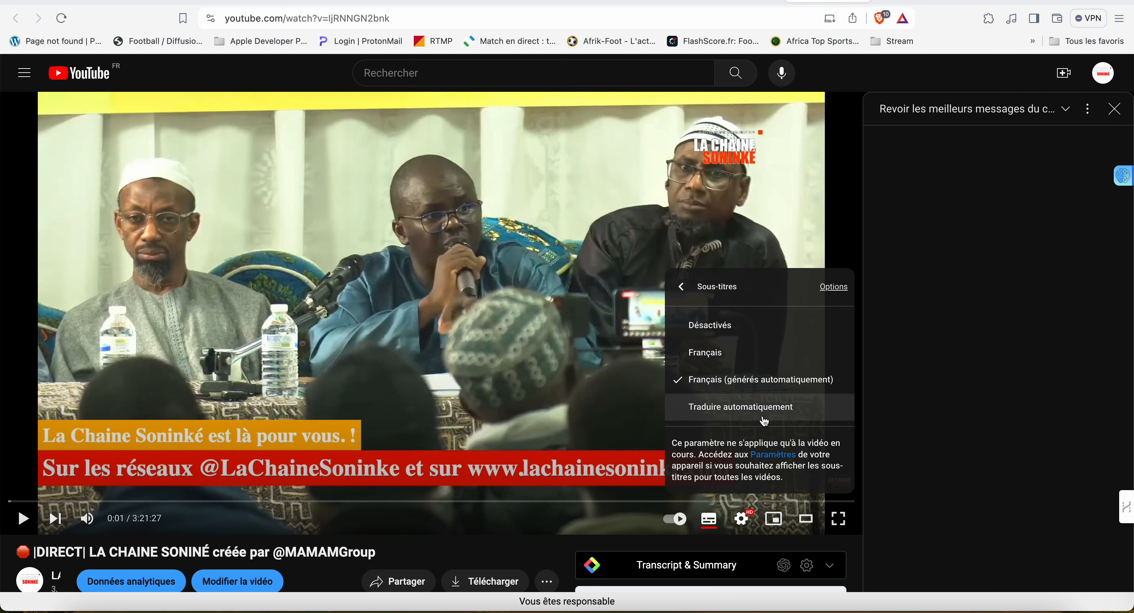
left_click(770, 354)
left_click(365, 361)
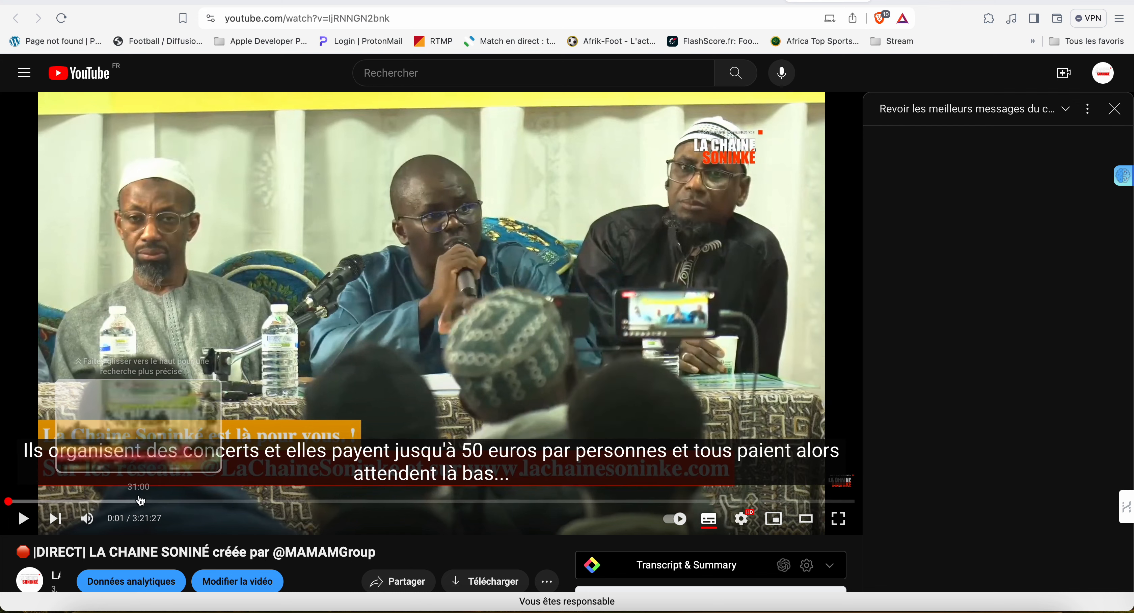
left_click(20, 520)
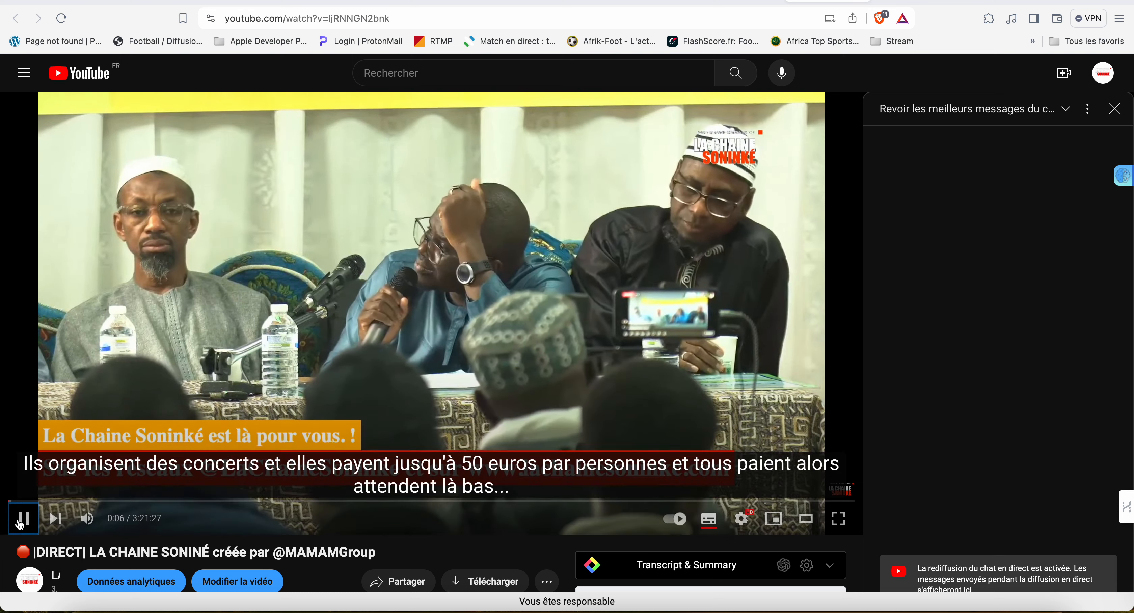
left_click(464, 347)
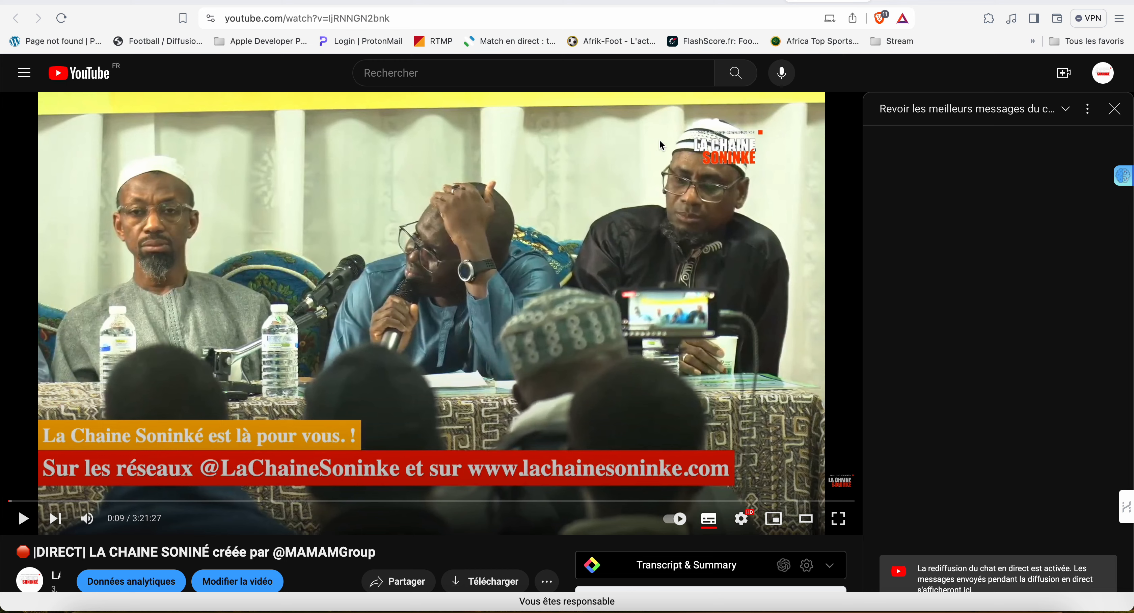
left_click(733, 3)
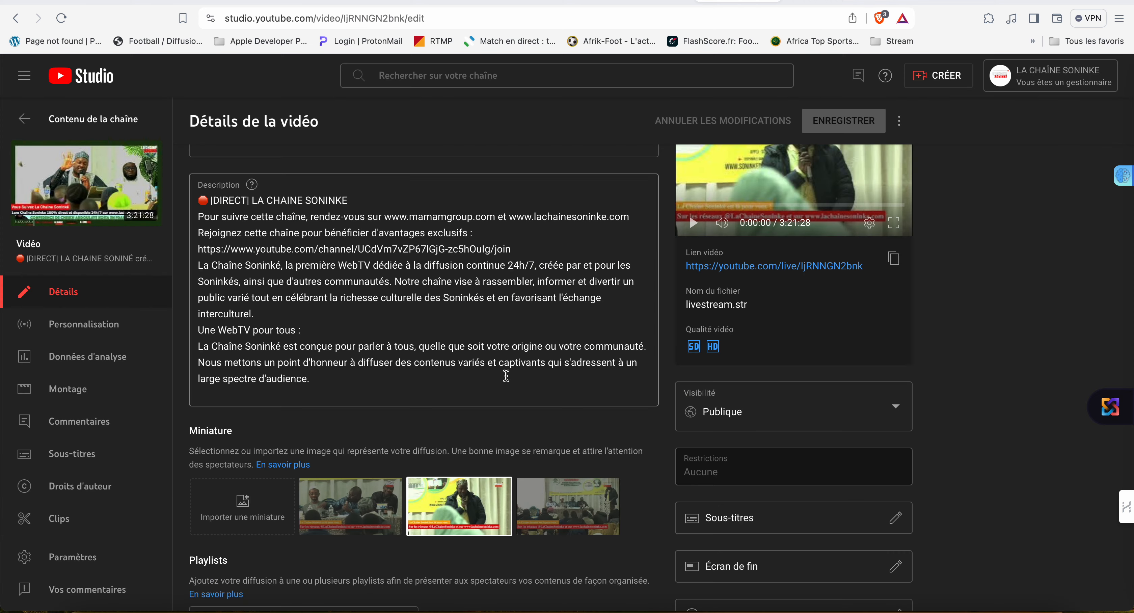
left_click(826, 7)
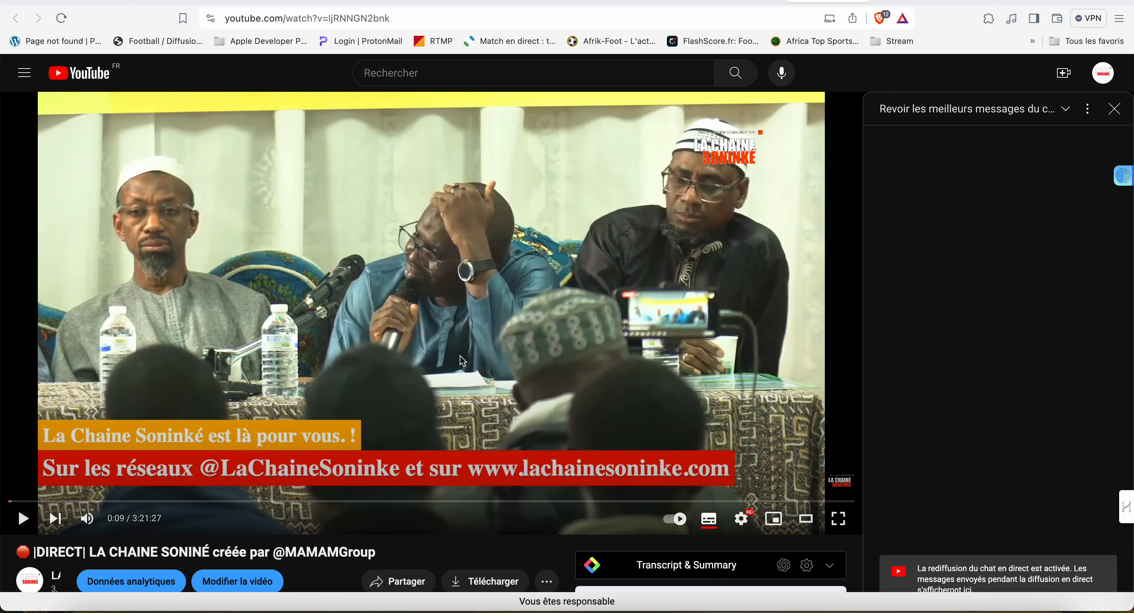